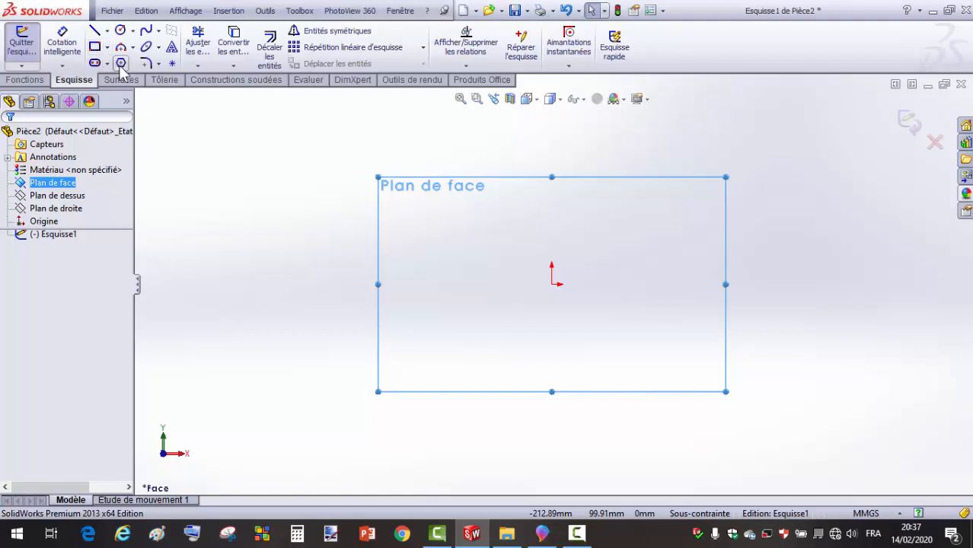
Sketch a six-sided polygon about 157 mm across flats, centred on the origin, and make one side edge vertical.
left_click(121, 64)
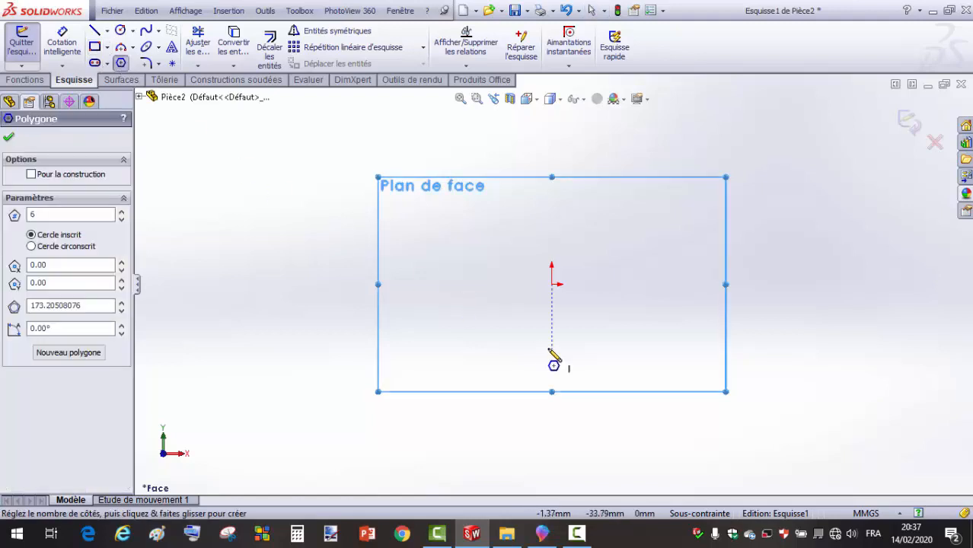
left_click(552, 284)
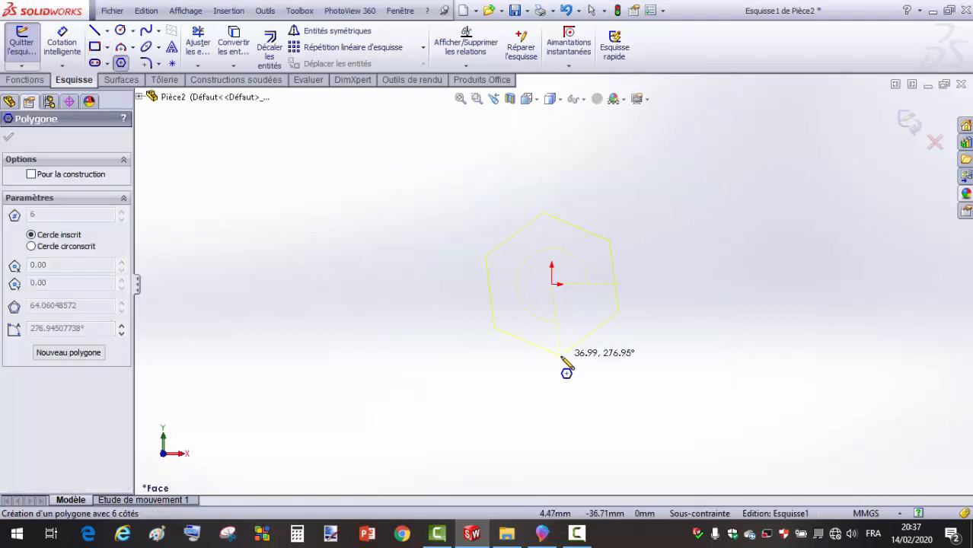
left_click(562, 462)
key("Escape")
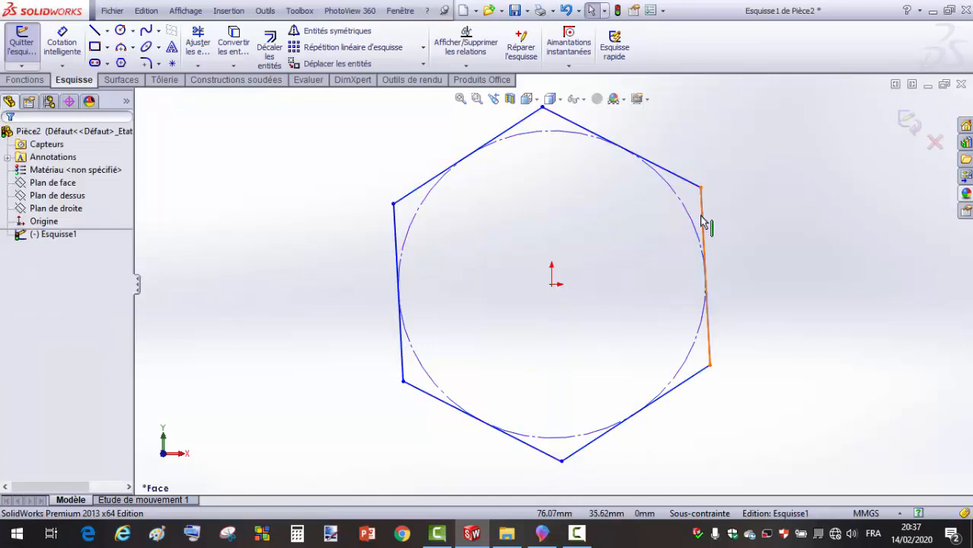
left_click(710, 217)
left_click(752, 156)
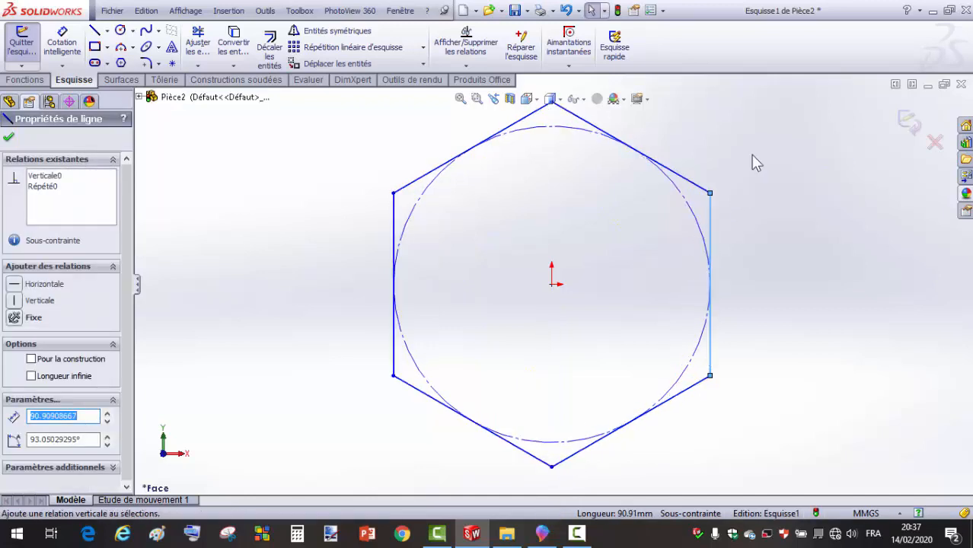
left_click(776, 231)
Sketch a circle about 91 mm in diameter centred on the origin inside the hexagon.
left_click(120, 30)
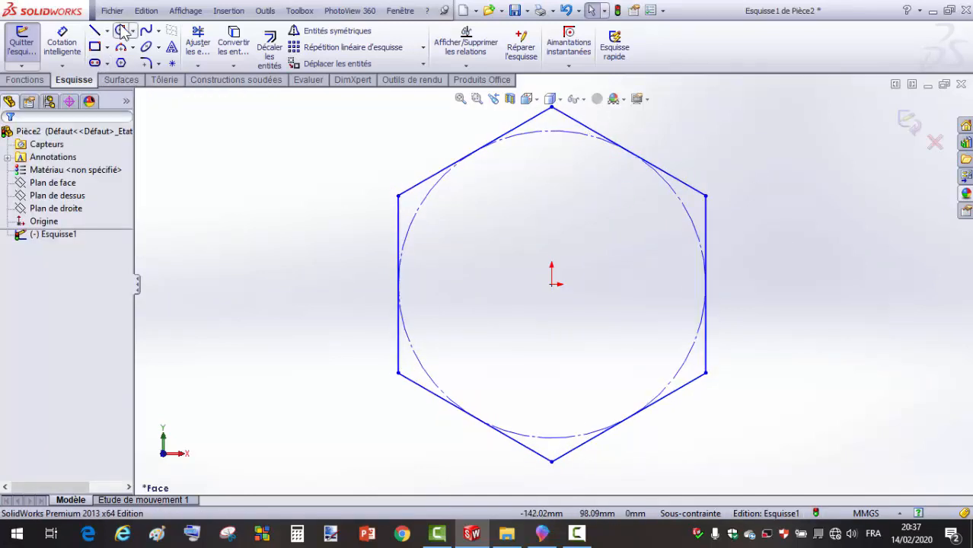
left_click(551, 285)
left_click(547, 372)
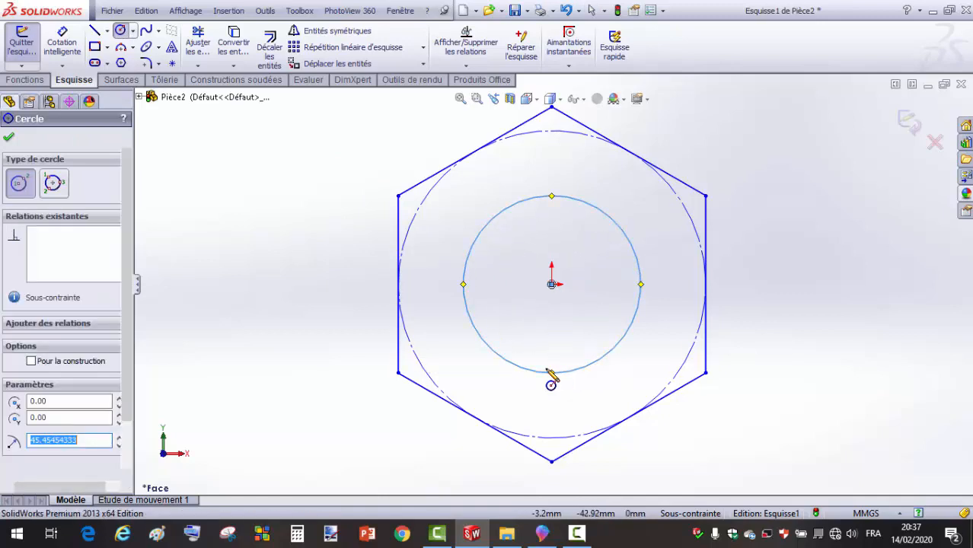
key("Escape")
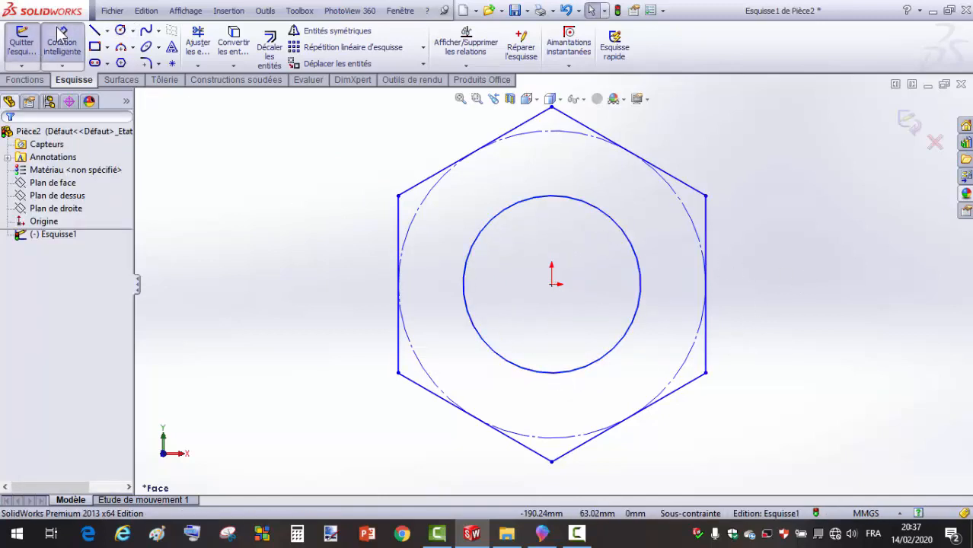
Dimension the inner circle's diameter at 10 mm.
left_click(61, 32)
left_click(539, 205)
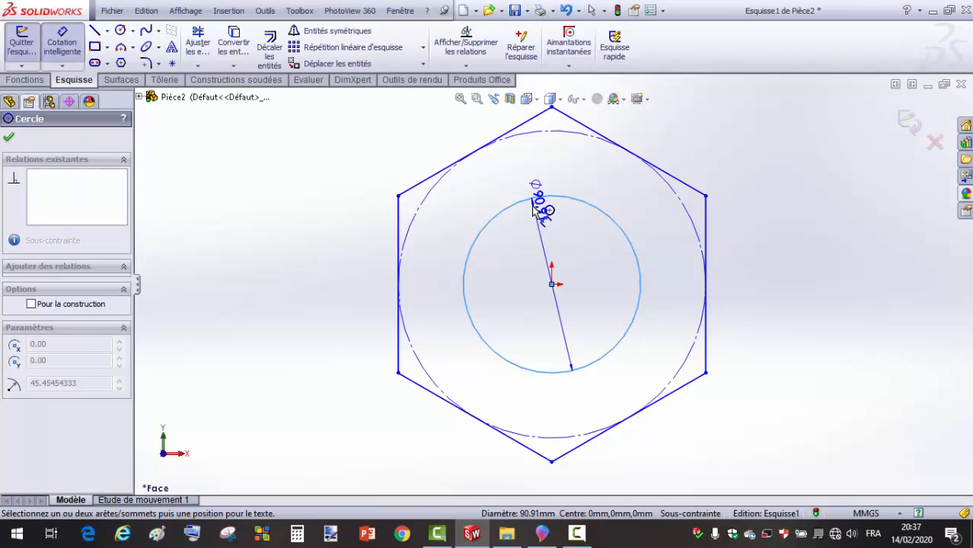
left_click(520, 252)
key("Return")
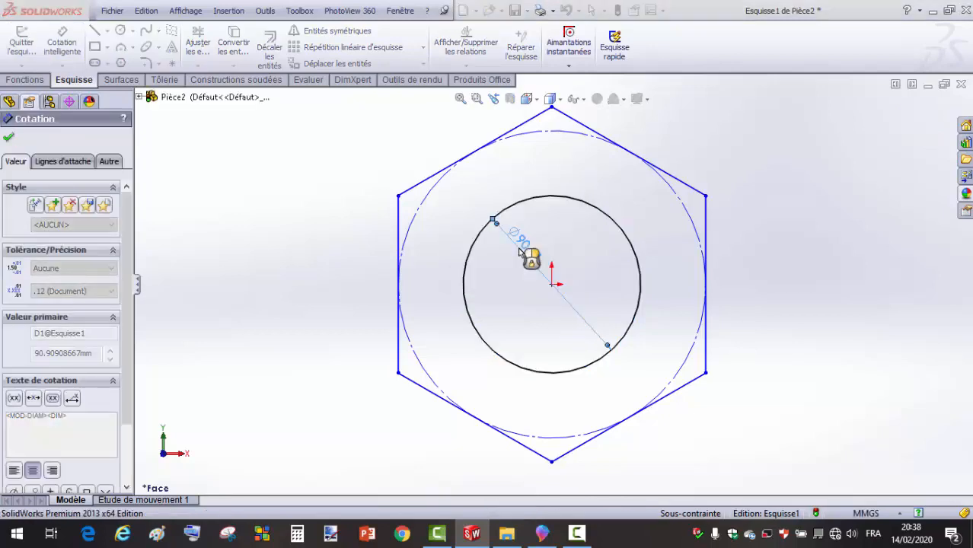
Dimension the distance between the hexagon's two vertical sides at 17 mm.
left_click(401, 364)
left_click(707, 337)
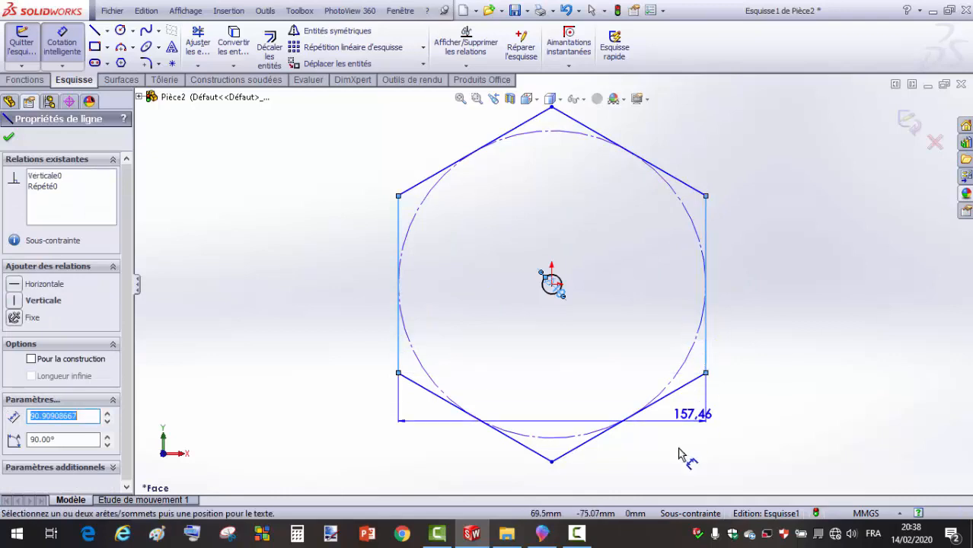
left_click(678, 482)
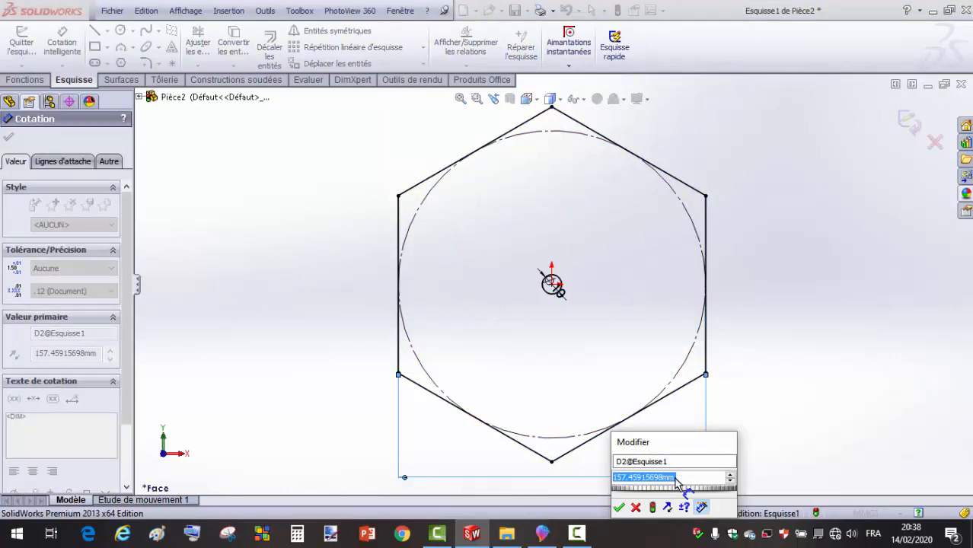
type("17")
key("Return")
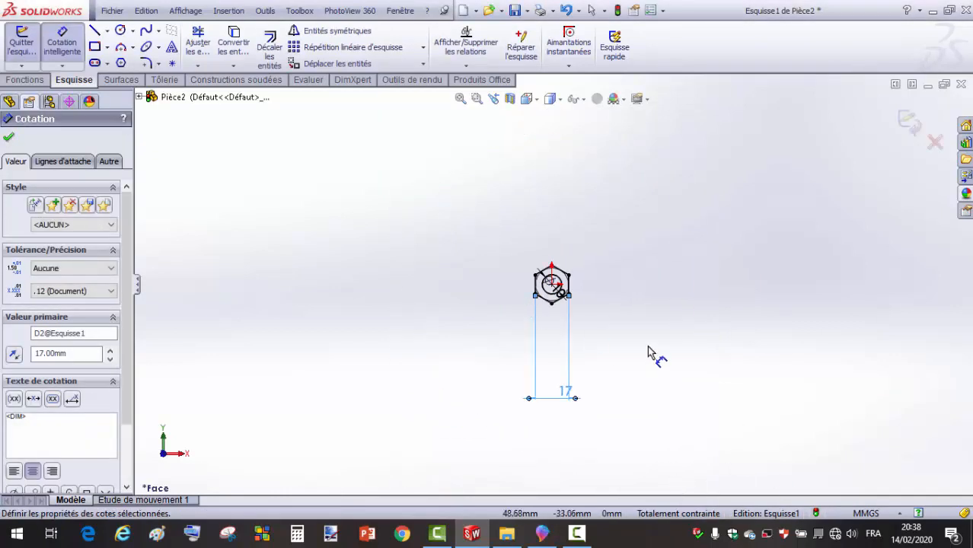
Reposition the circle's diameter dimension outside the hexagon.
scroll(556, 306, "down", 5)
left_click(573, 258)
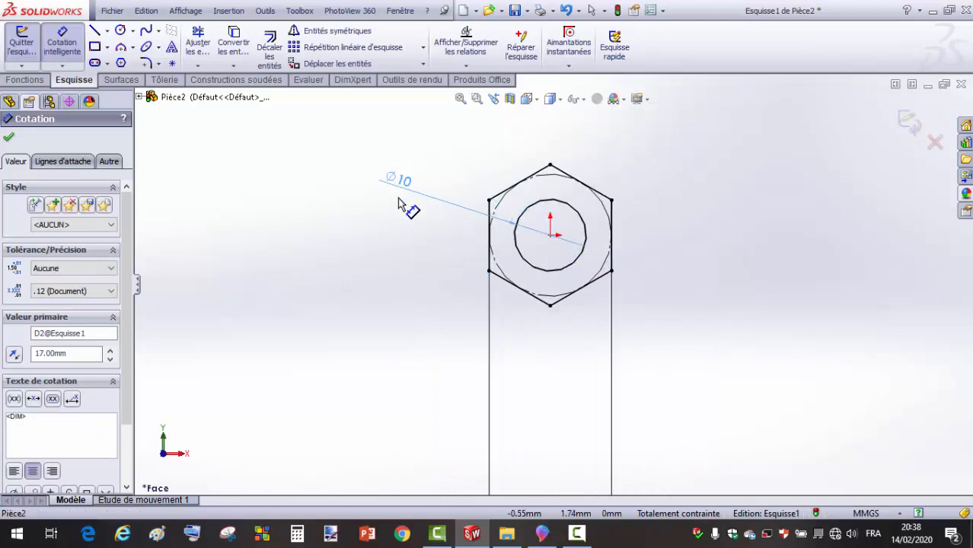
left_click(388, 217)
Extrude the hexagon-and-hole sketch as a boss with the mid-plane (Plan milieu) end condition and a 9 mm depth.
left_click(26, 80)
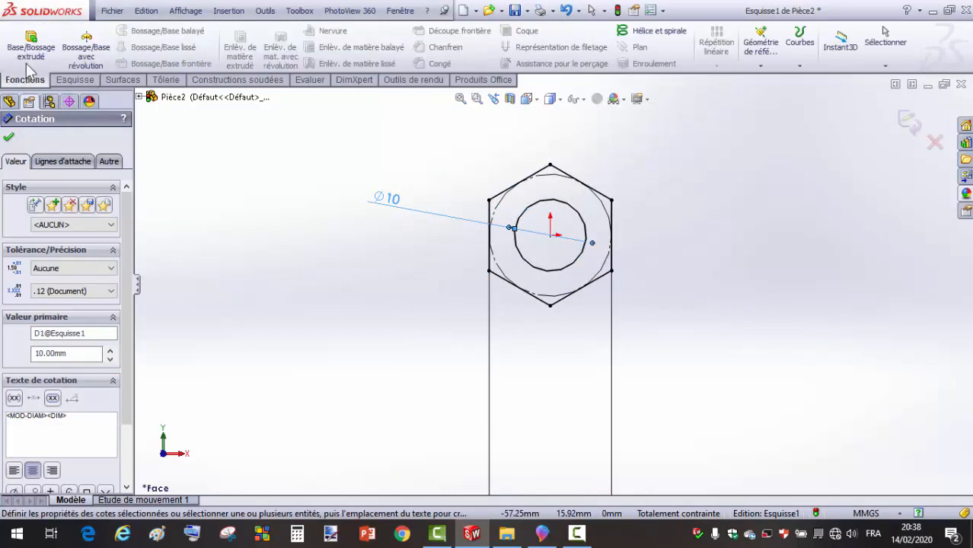
left_click(31, 45)
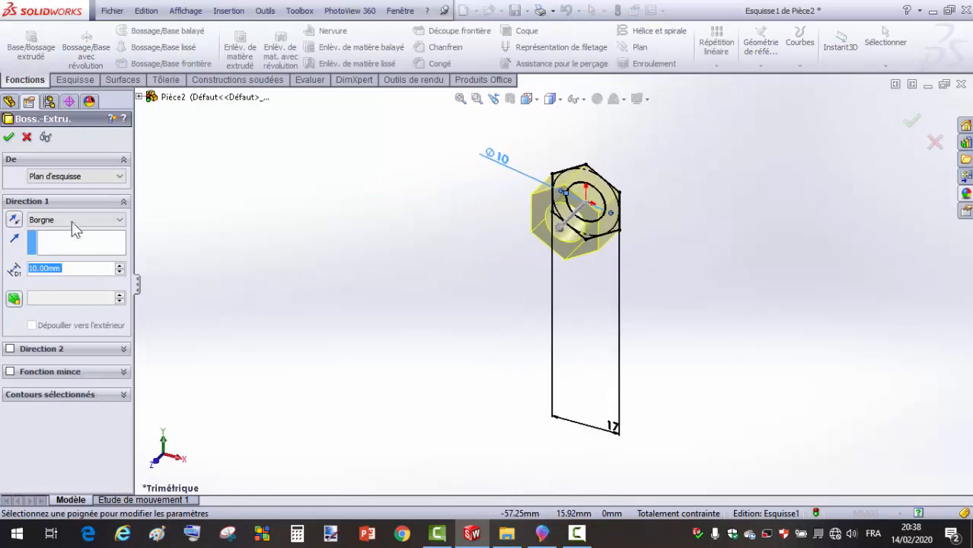
left_click(69, 220)
left_click(48, 279)
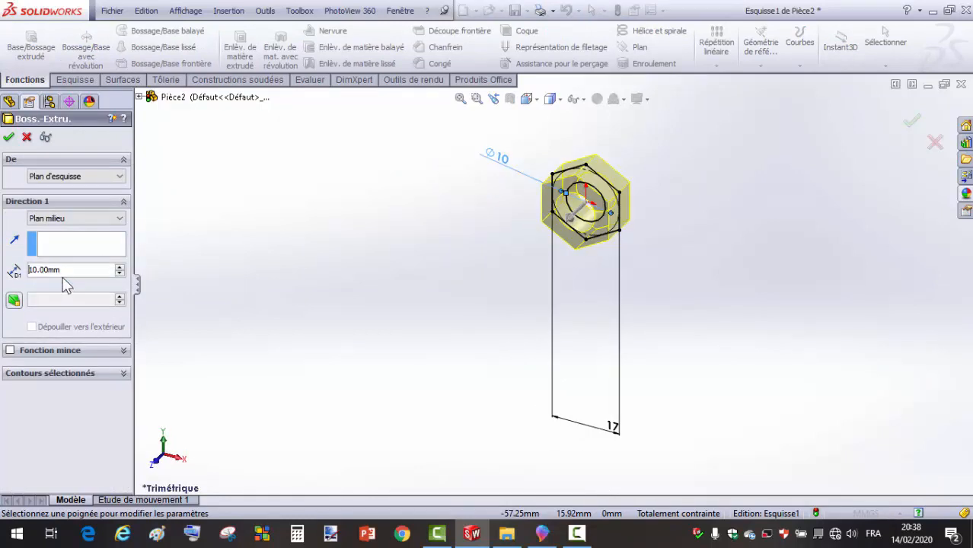
left_click_drag(63, 270, 2, 267)
type("9")
key("Return")
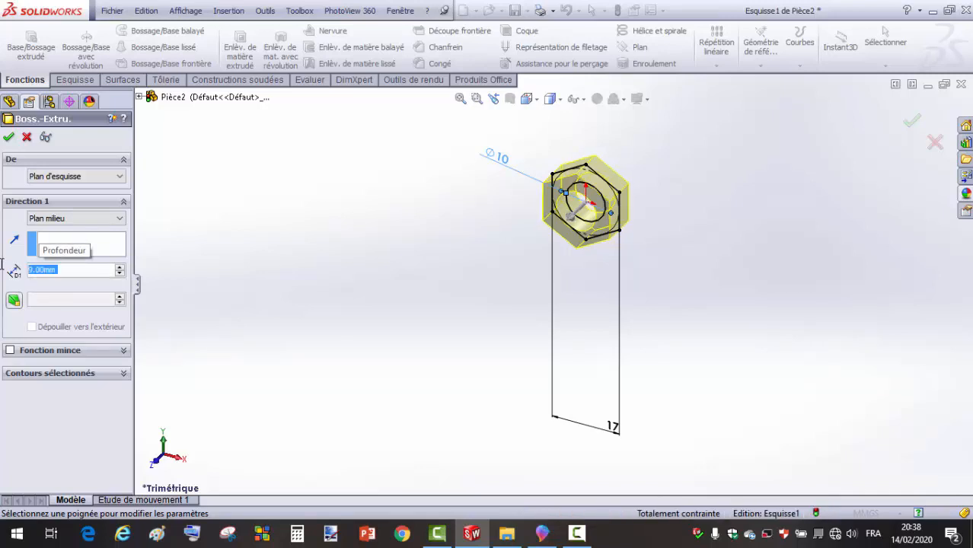
left_click(8, 137)
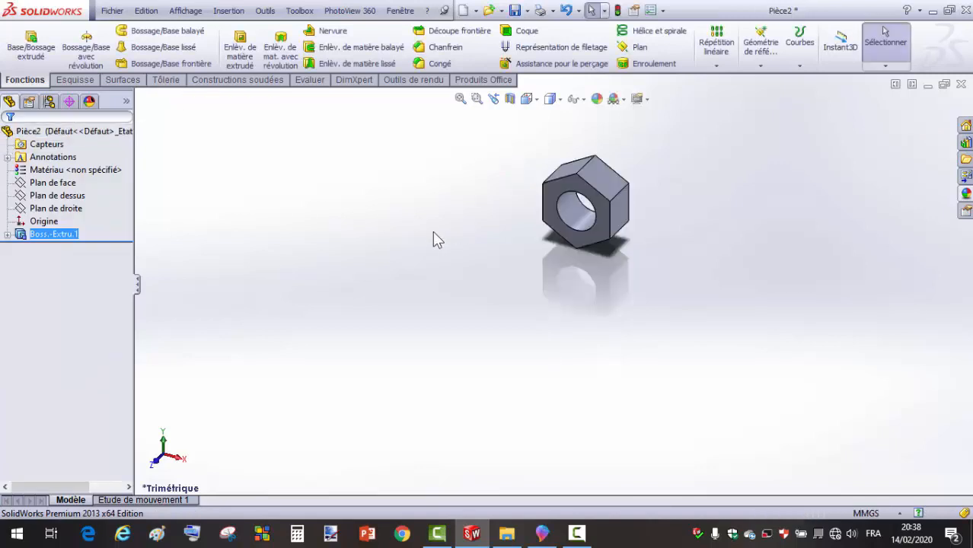
Sketch a circle of 8.5 mm radius on the nut's front face, centred on the origin and reaching the hexagon's flats.
left_click(595, 239)
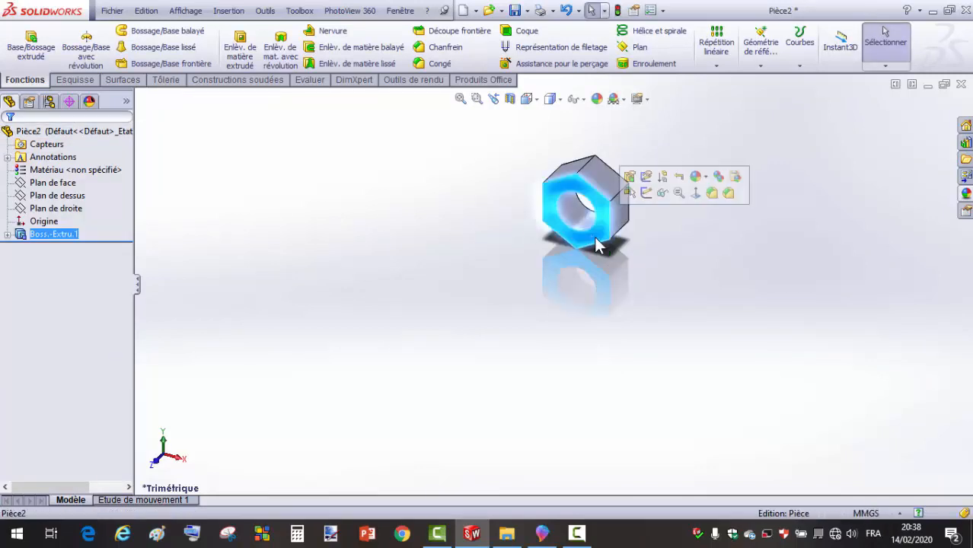
left_click(645, 193)
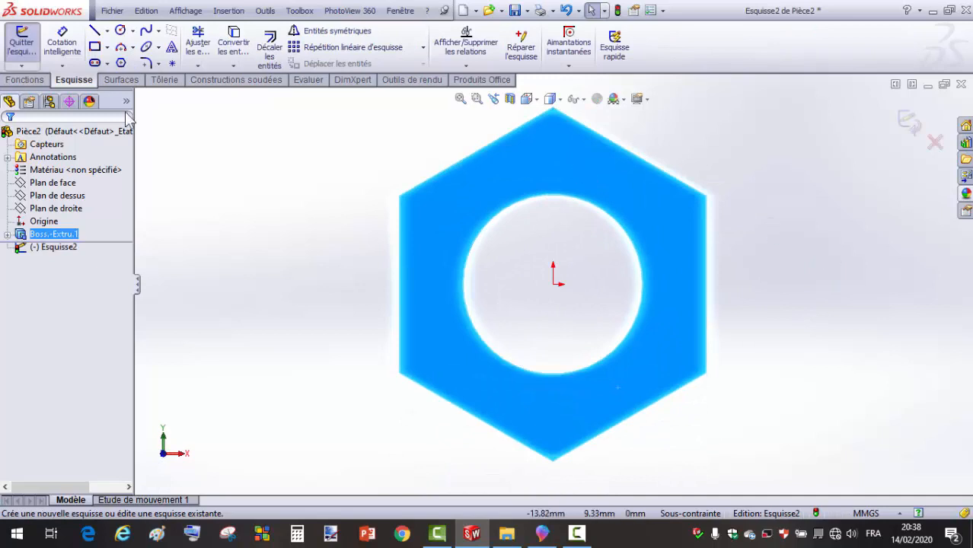
left_click(120, 31)
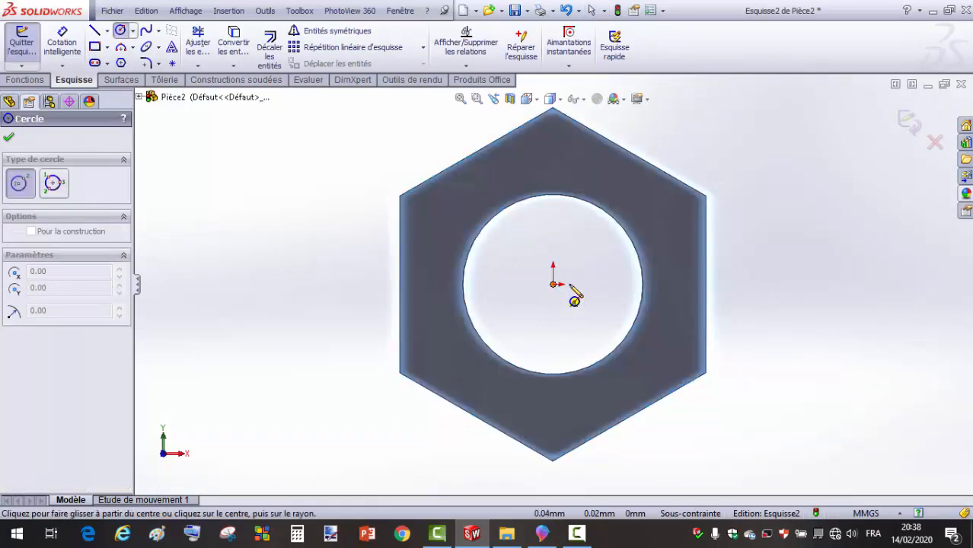
left_click(553, 284)
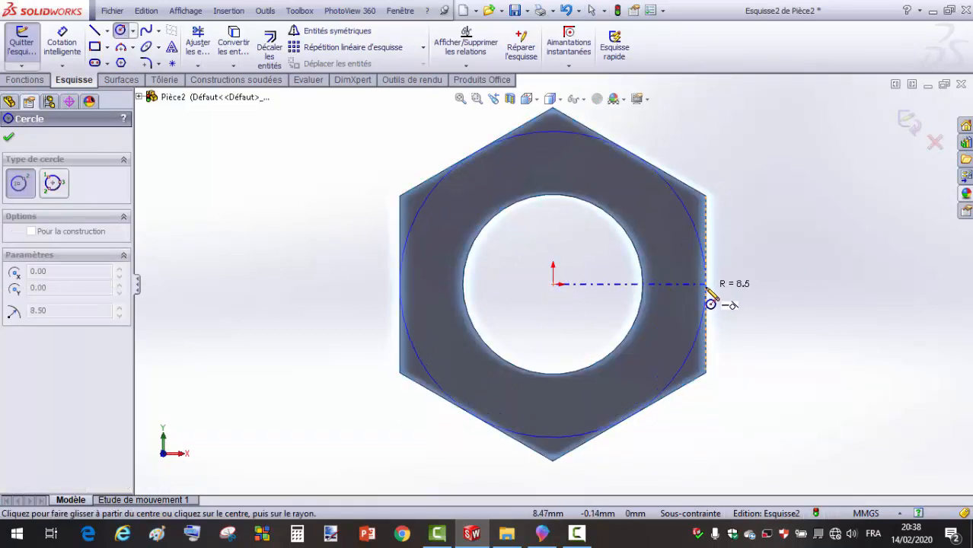
left_click(707, 291)
key("Escape")
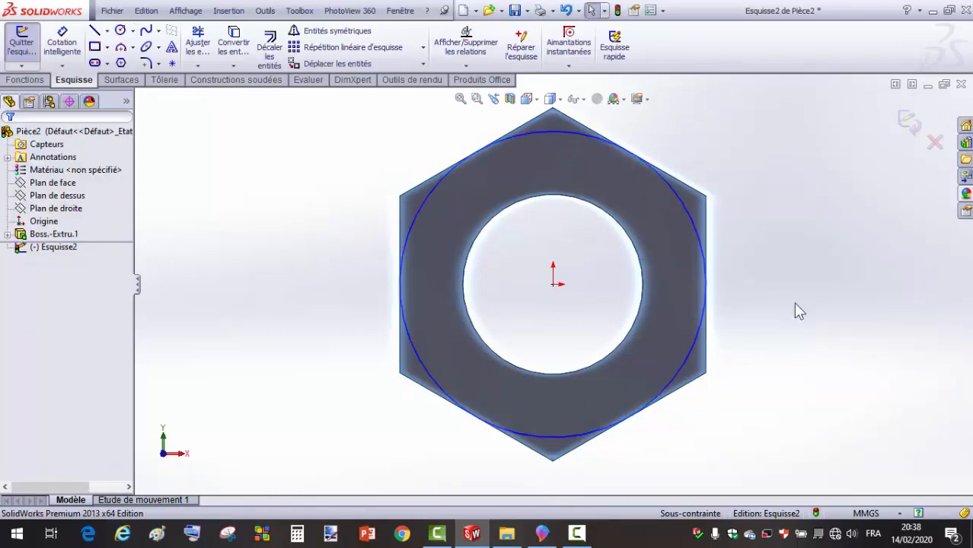
Dimension the outer circle's diameter on the front face at 17 mm.
left_click(61, 41)
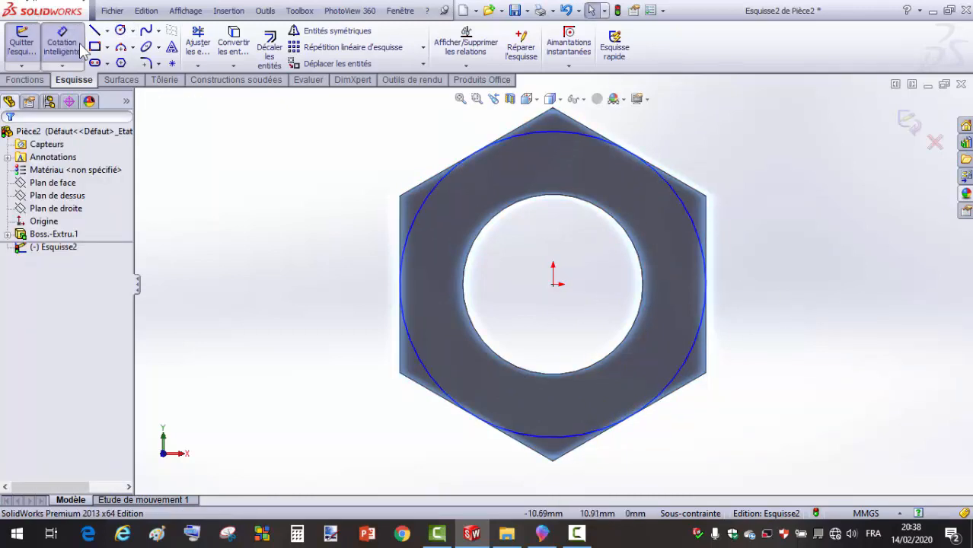
left_click(694, 221)
left_click(809, 264)
left_click(746, 284)
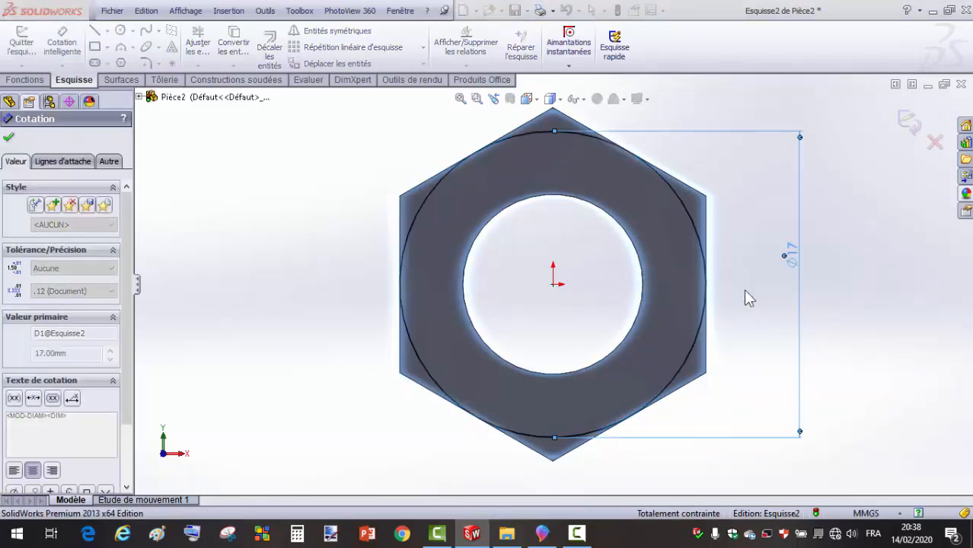
Cut the front corners with a 9 mm blind extruded cut from the circle, with the side to cut flipped and a 60° draft.
left_click(10, 81)
left_click(239, 47)
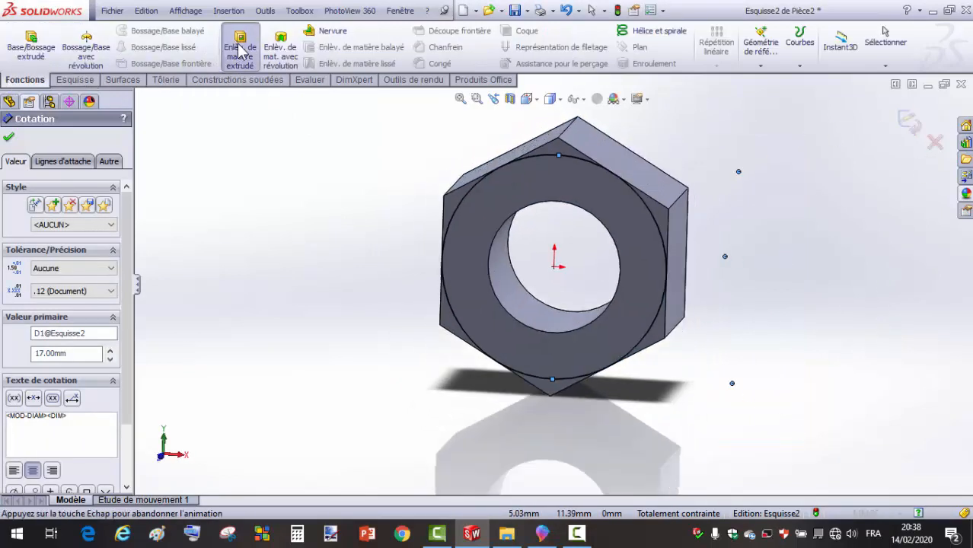
left_click(31, 301)
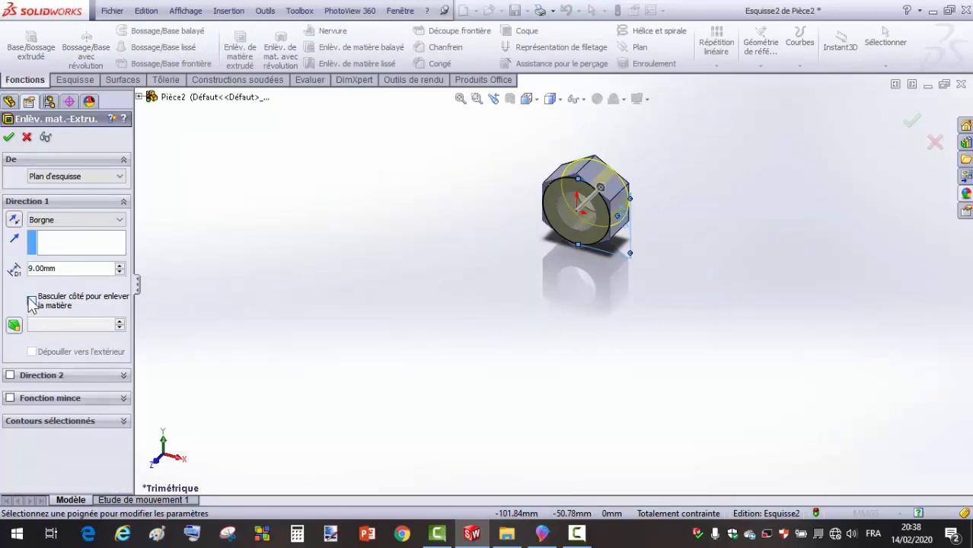
left_click(10, 325)
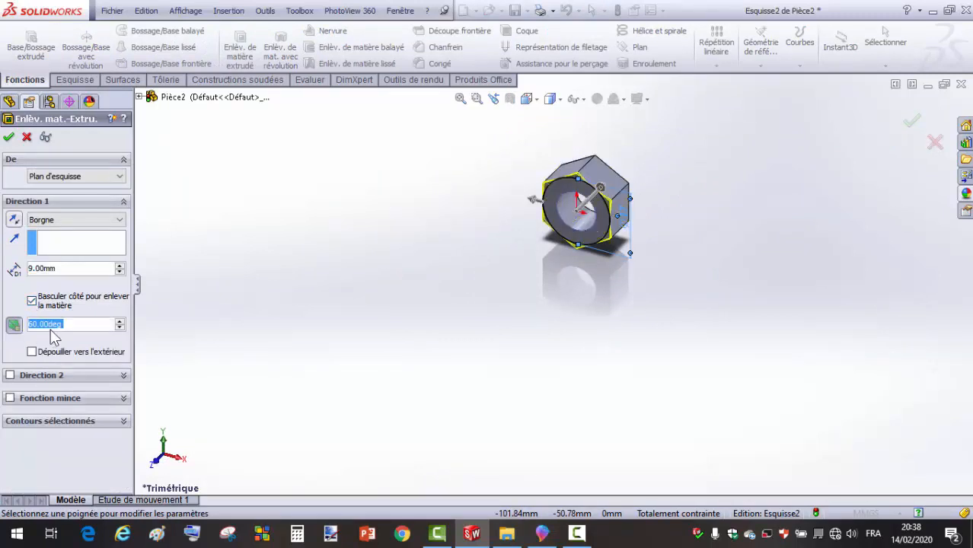
left_click(9, 138)
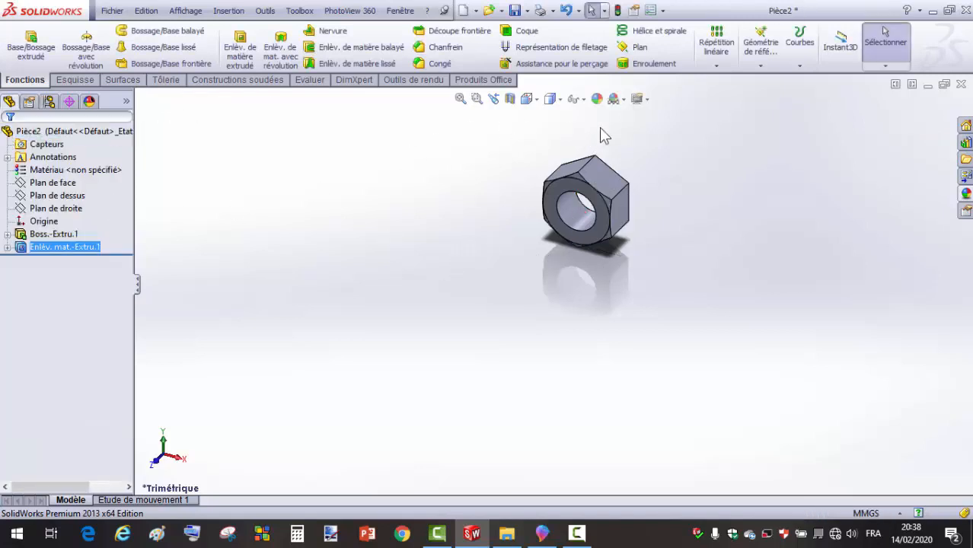
Mirror the extruded corner cut about the front plane (Plan de face) onto the nut's other end.
left_click(722, 68)
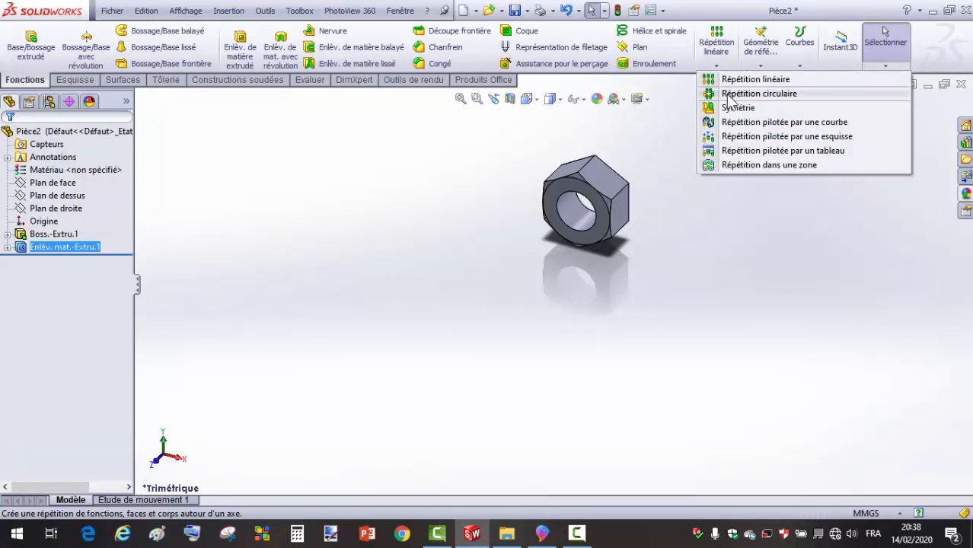
left_click(733, 107)
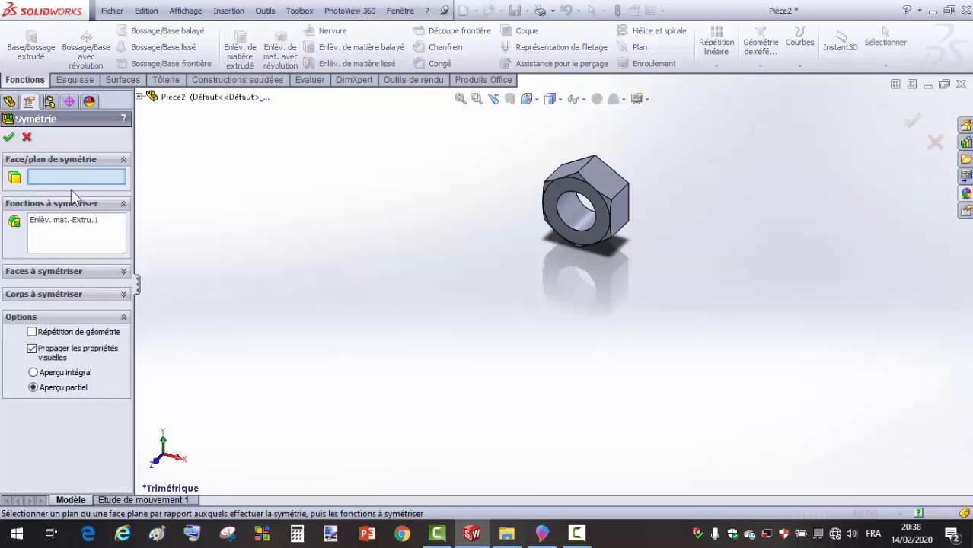
left_click(140, 97)
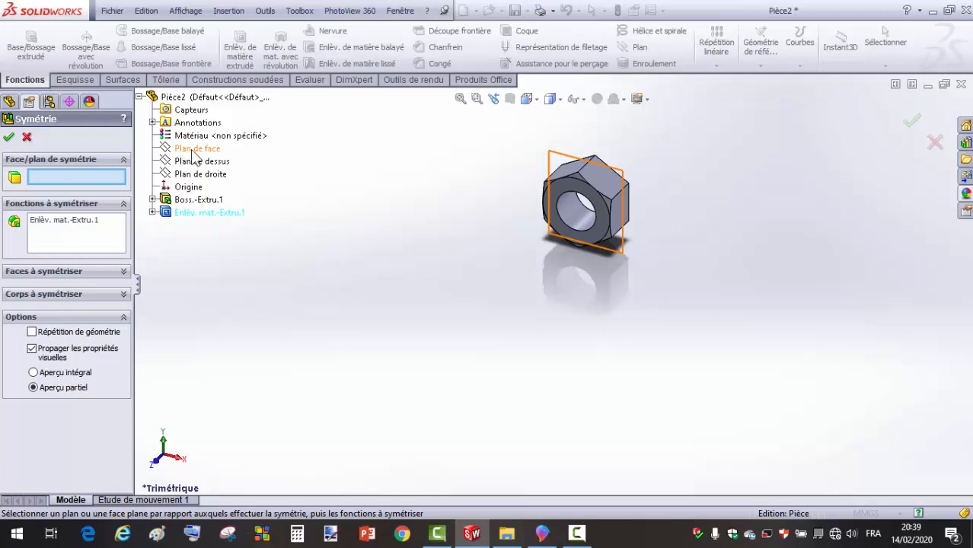
left_click(195, 149)
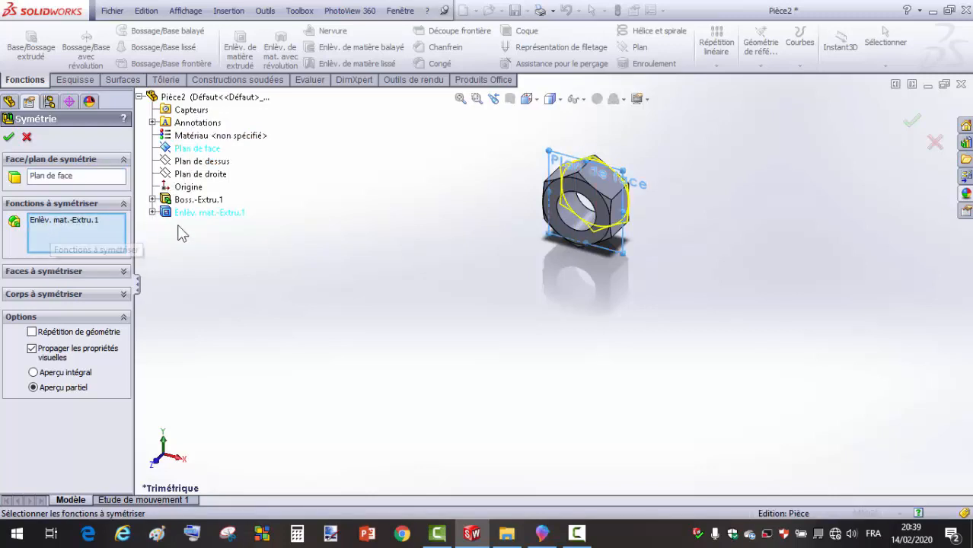
left_click(8, 138)
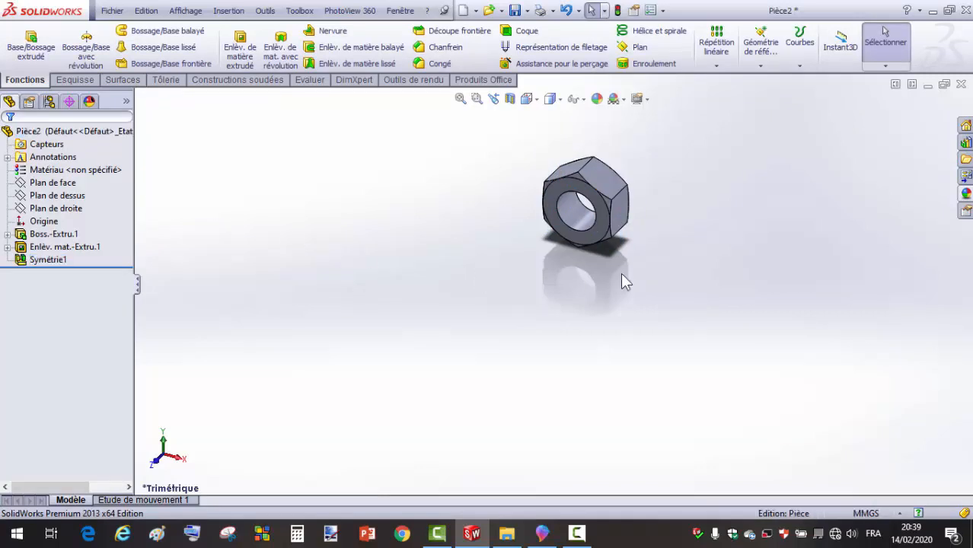
middle_click_drag(622, 275, 622, 275)
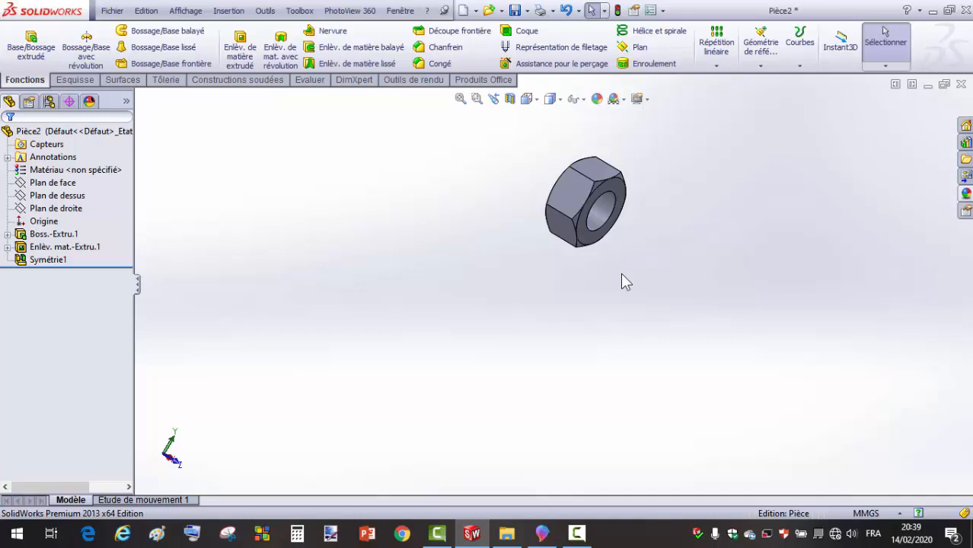
Sketch on the nut's front ring face and convert the 10 mm hole's edge into a sketch circle.
left_click(614, 228)
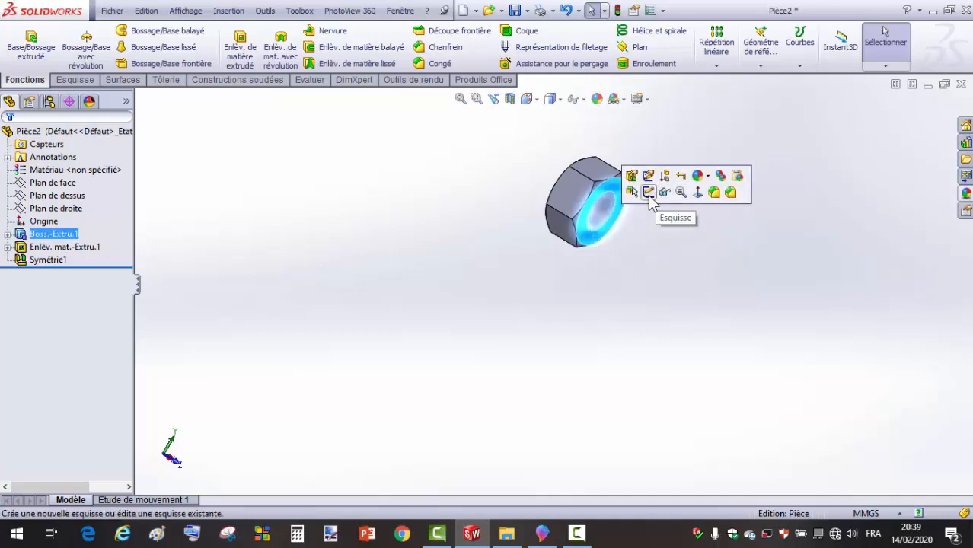
left_click(644, 191)
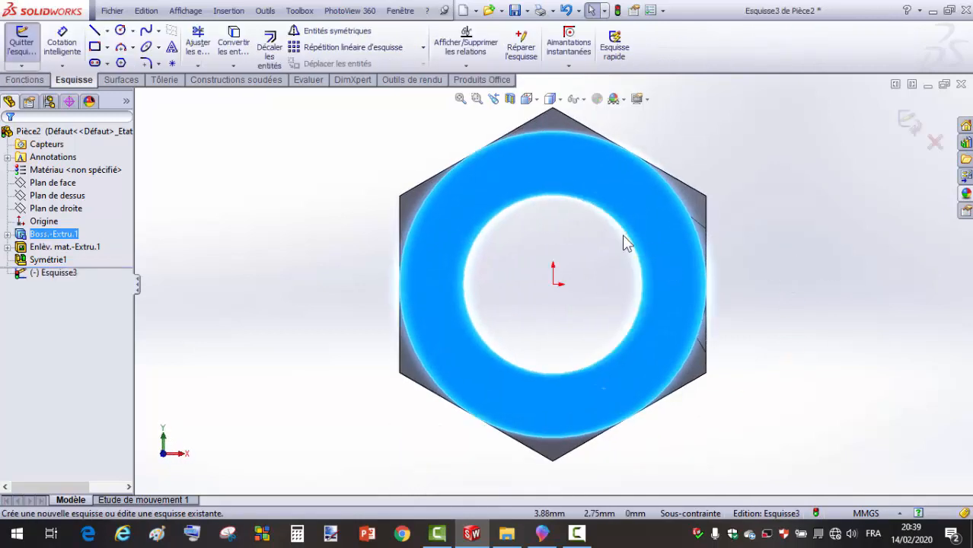
left_click(629, 241)
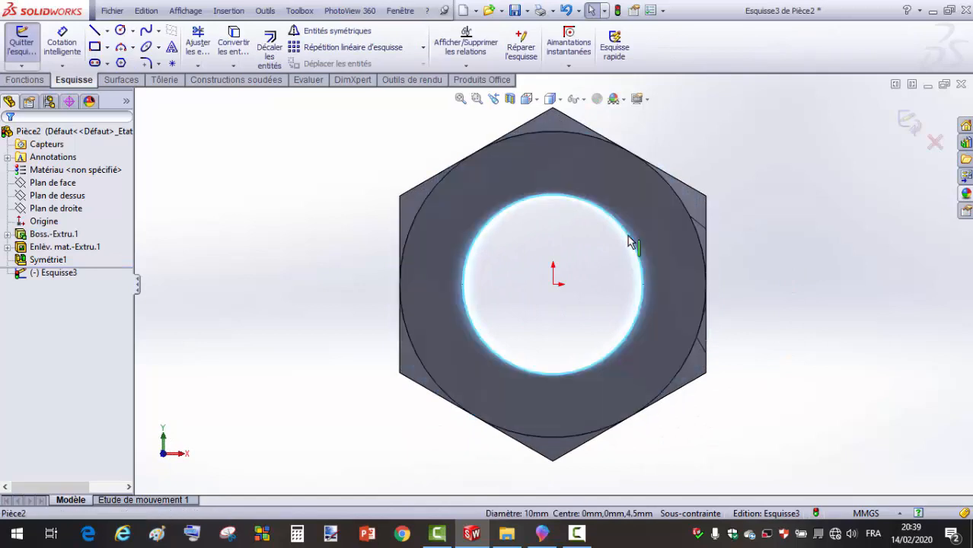
left_click(234, 42)
left_click(911, 124)
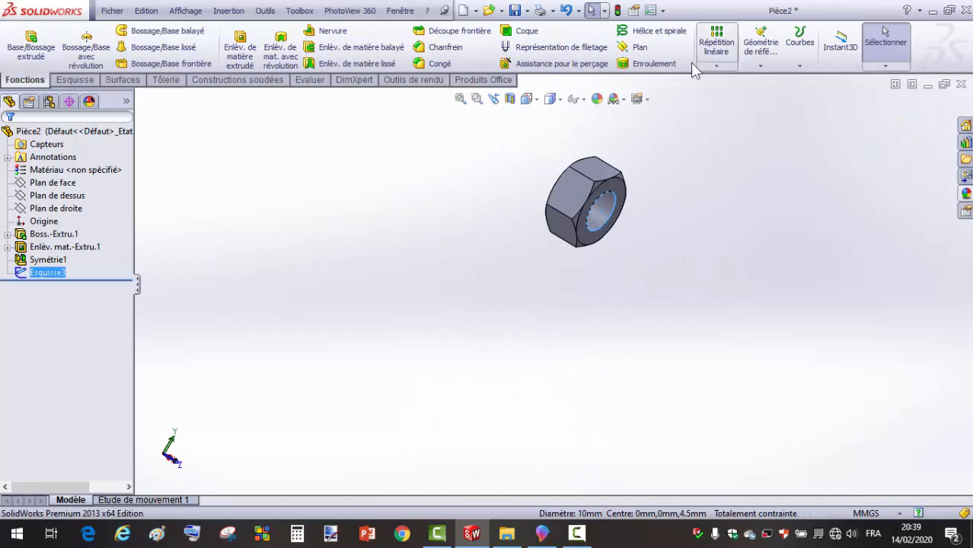
Create a constant-pitch helix from the converted hole circle, 10 mm high with a 1.5 mm pitch, running back through the nut.
left_click(674, 303)
left_click(616, 235)
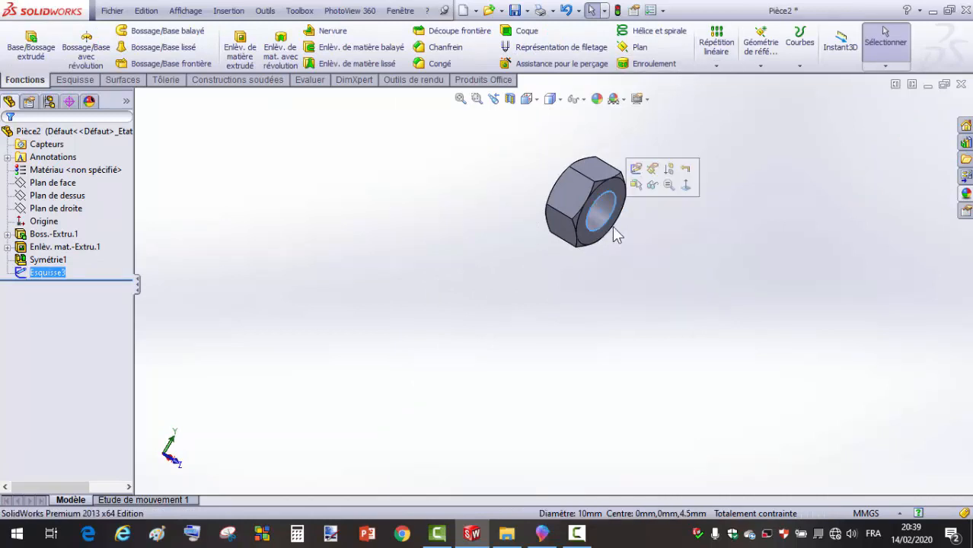
left_click(652, 32)
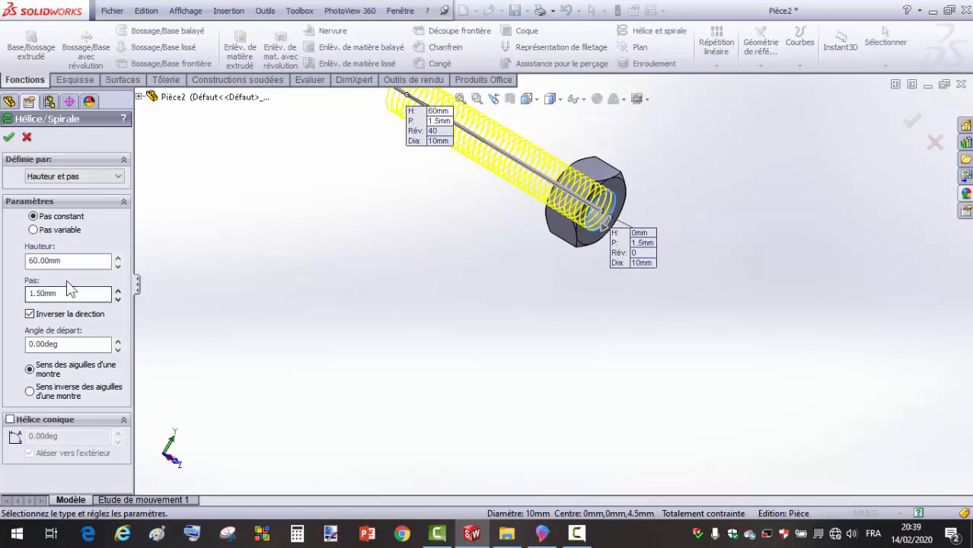
left_click_drag(84, 262, 2, 263)
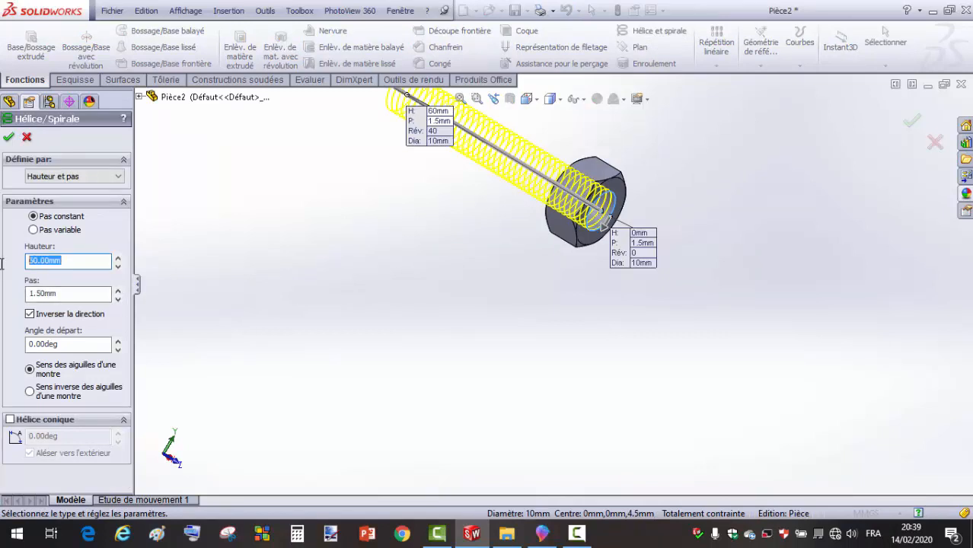
type("10")
key("Return")
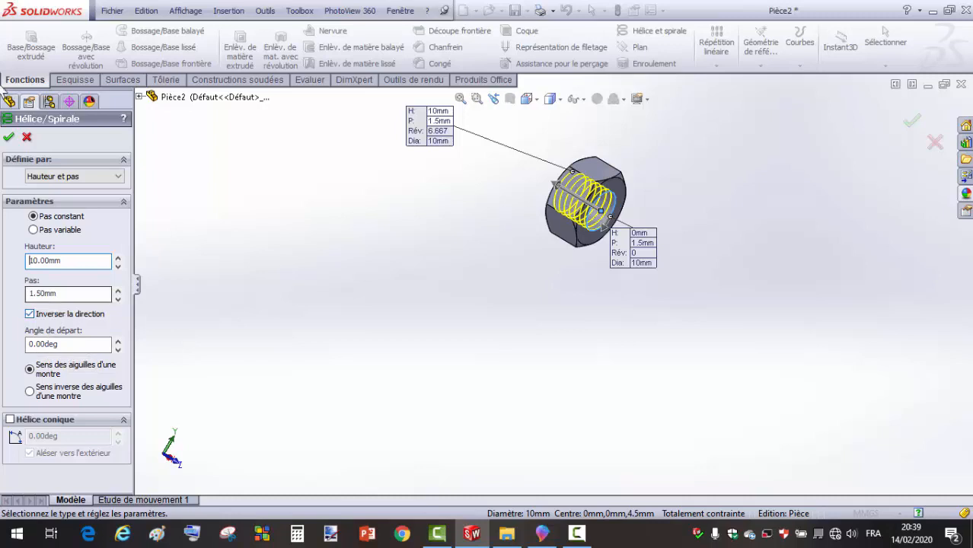
left_click(9, 138)
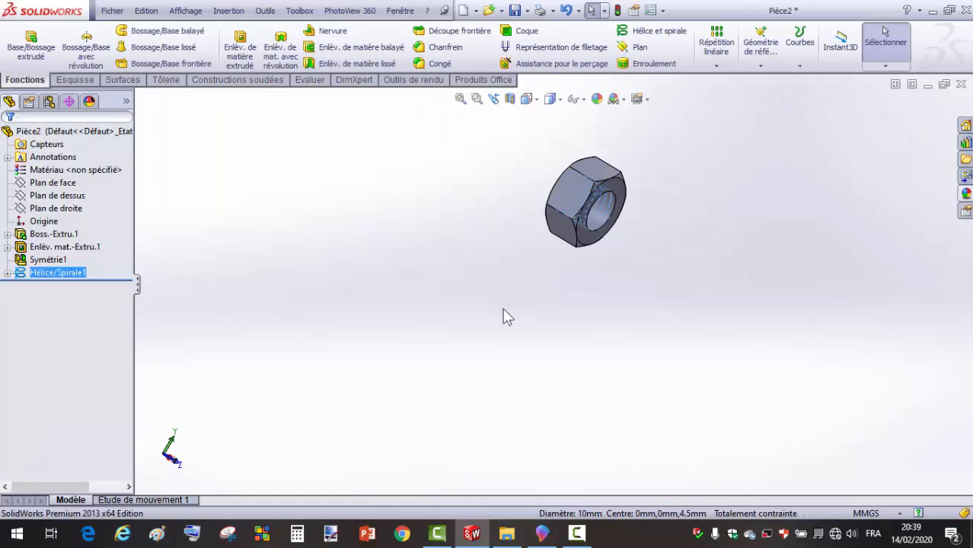
Sketch a closed triangle on the top plane (Plan de dessus) just beyond the nut's front face, with a vertical side and its apex towards the axis.
left_click(65, 197)
left_click(72, 176)
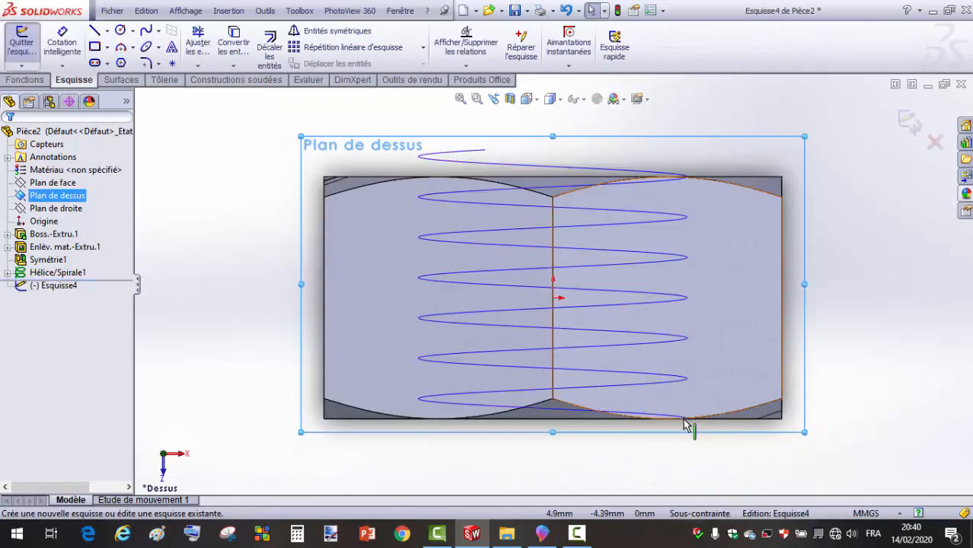
scroll(685, 453, "down", 3)
scroll(687, 421, "up", 3)
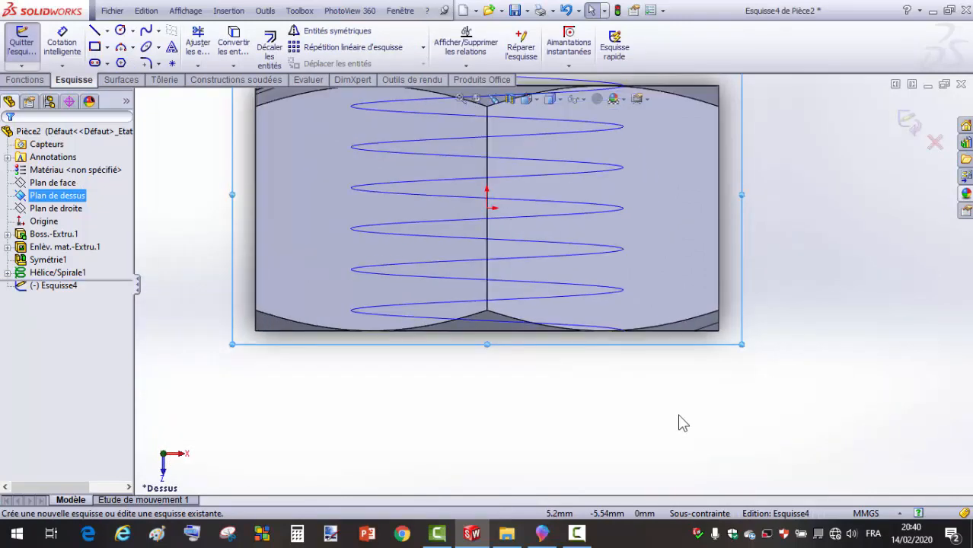
scroll(578, 335, "down", 4)
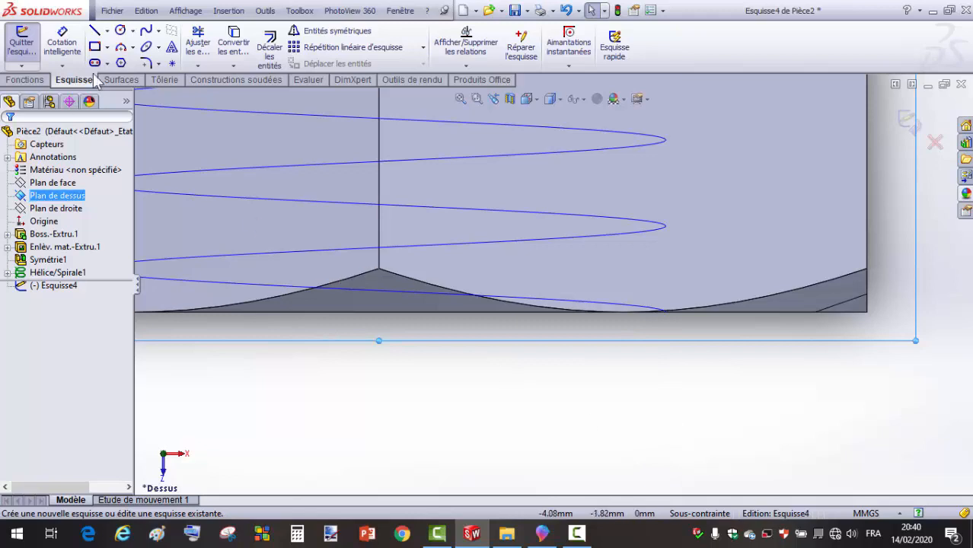
left_click(95, 31)
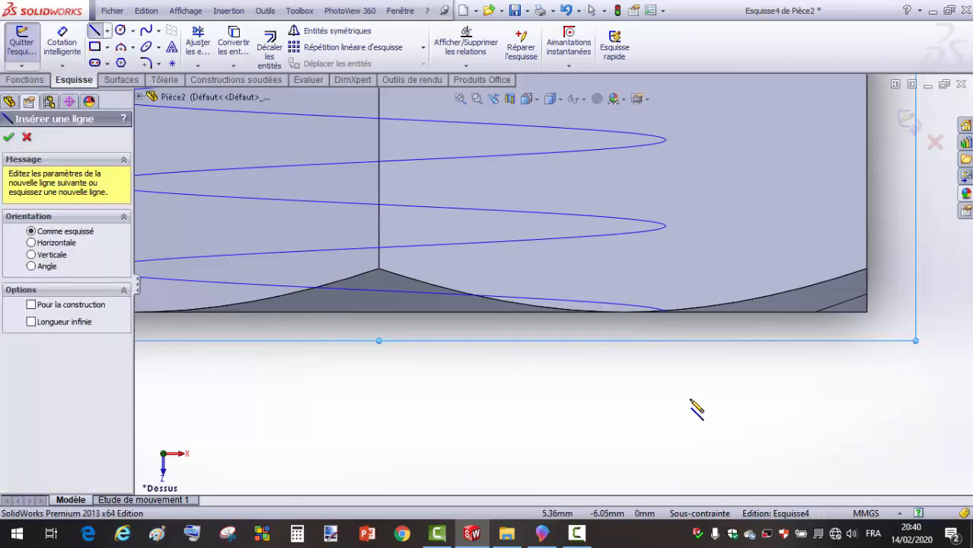
left_click(690, 373)
left_click(690, 475)
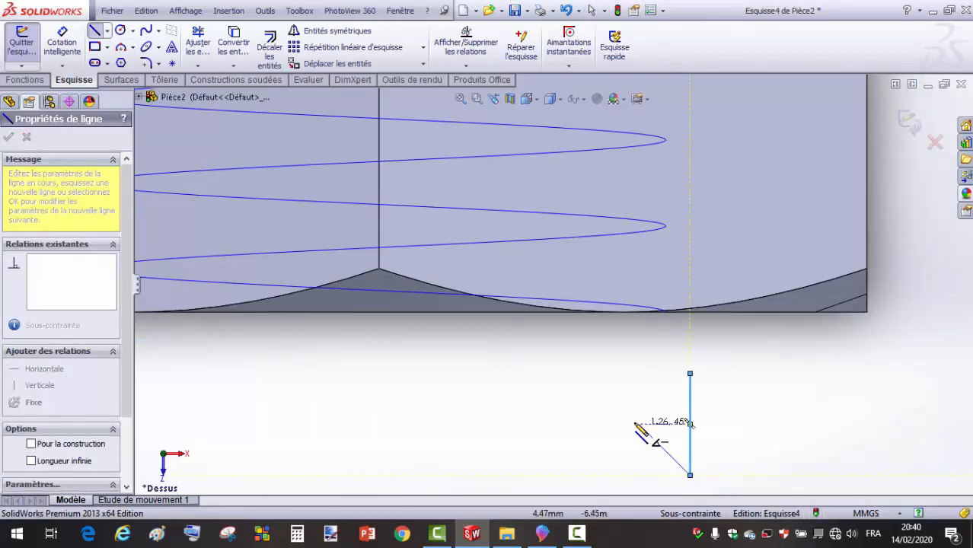
left_click(596, 419)
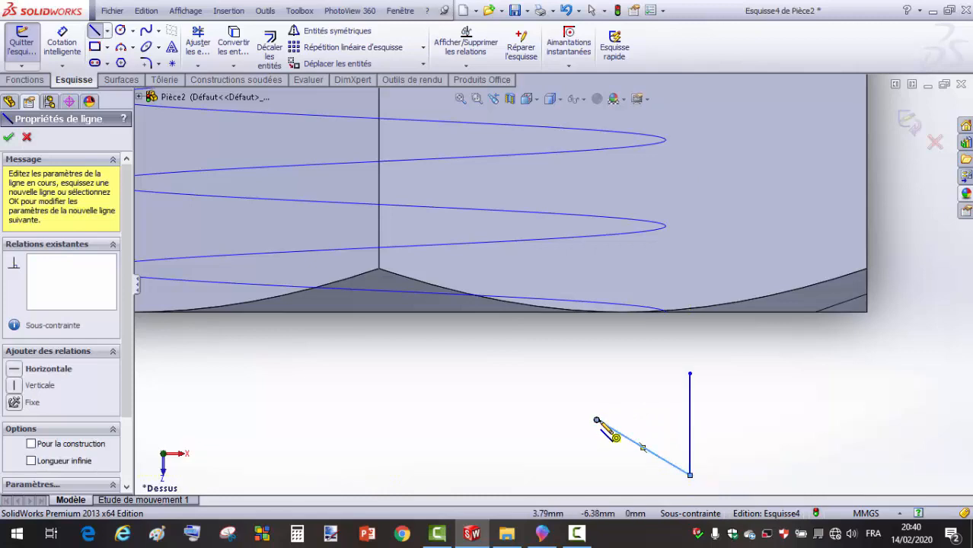
left_click(691, 374)
key("Escape")
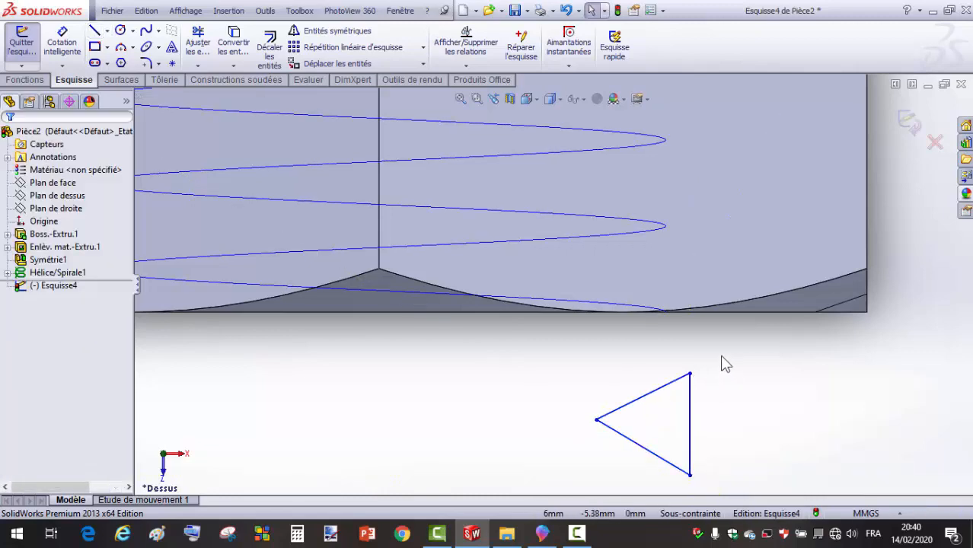
Apply an equal relation to all three sides of the triangle.
left_click_drag(721, 355, 585, 494)
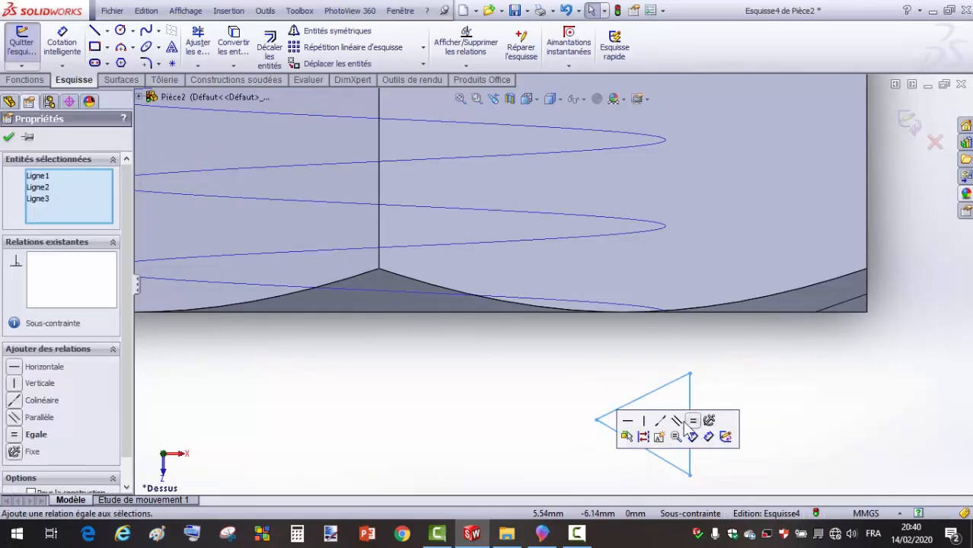
left_click(694, 421)
left_click(724, 360)
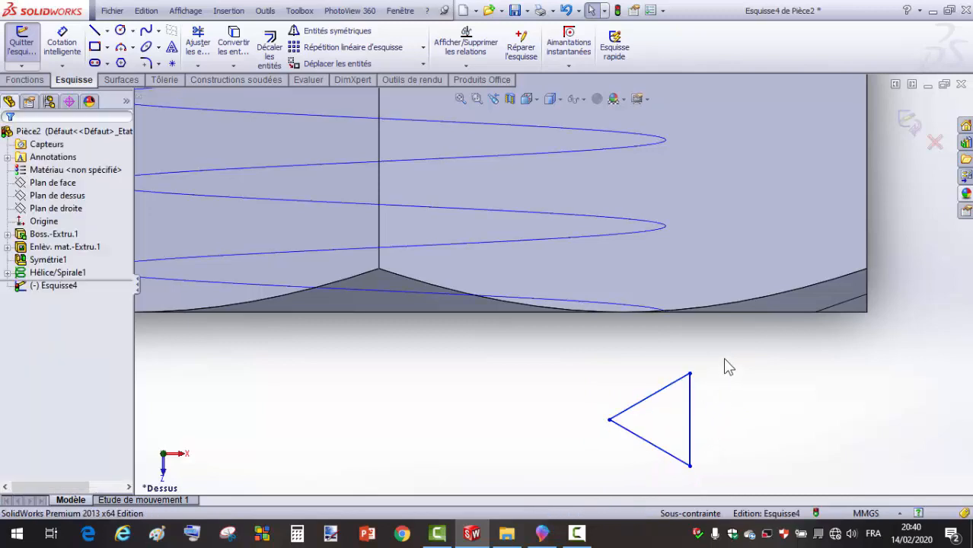
Convert the triangle's three sides to construction geometry.
left_click_drag(733, 413, 599, 488)
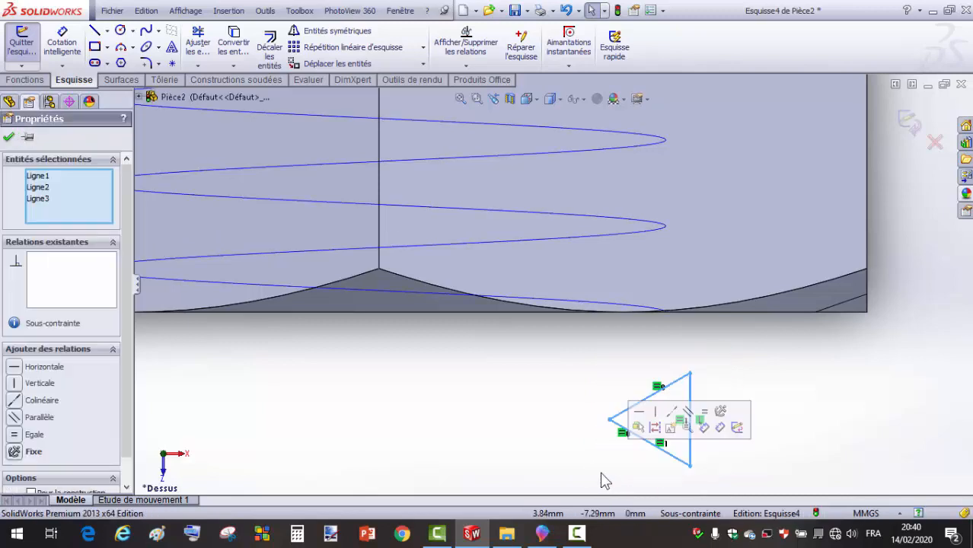
left_click(652, 428)
left_click(691, 411)
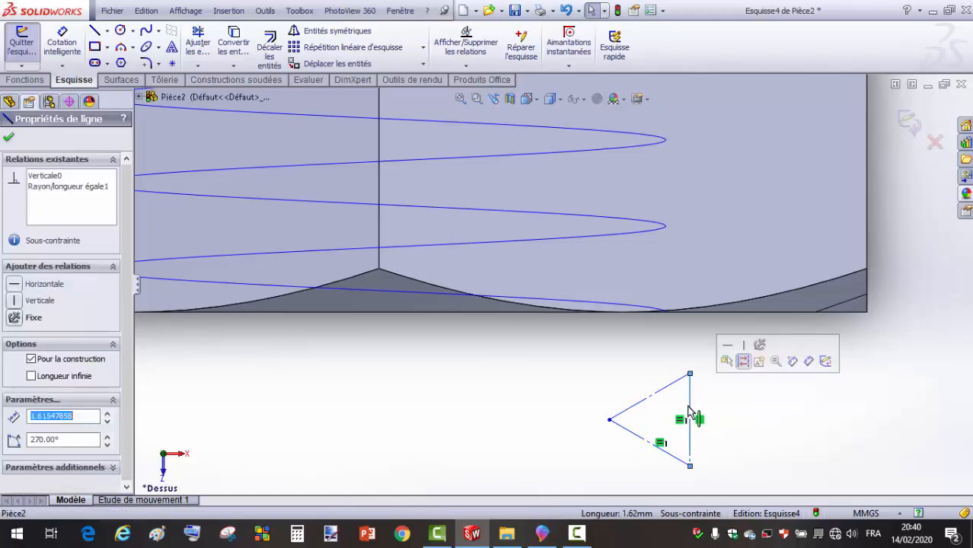
left_click(745, 362)
left_click(775, 430)
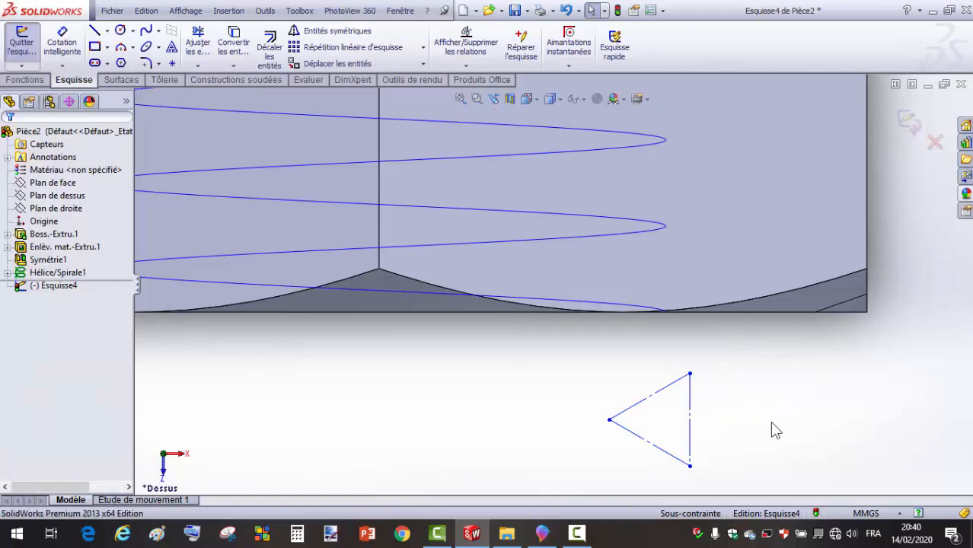
Dimension the triangle's vertical side at 1.5 mm.
left_click(62, 44)
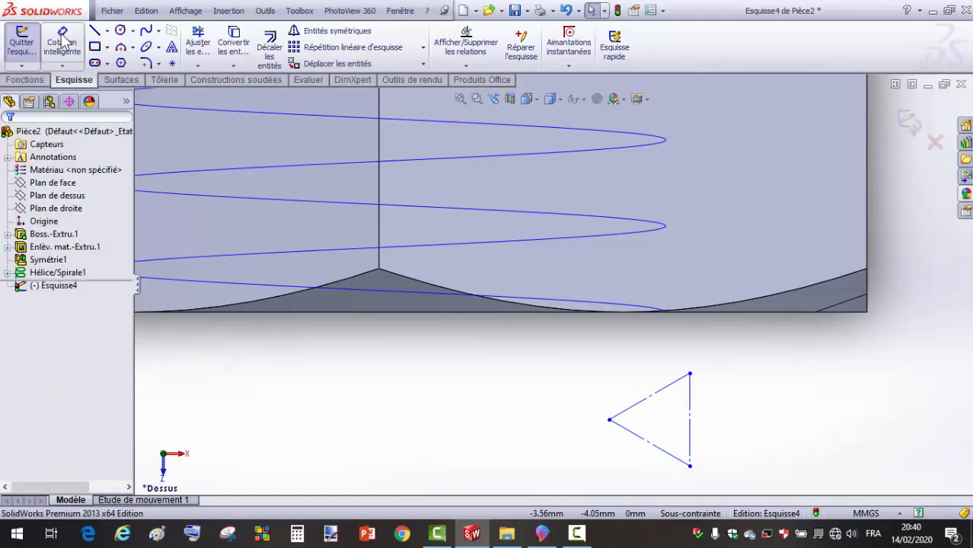
left_click(691, 421)
left_click(772, 423)
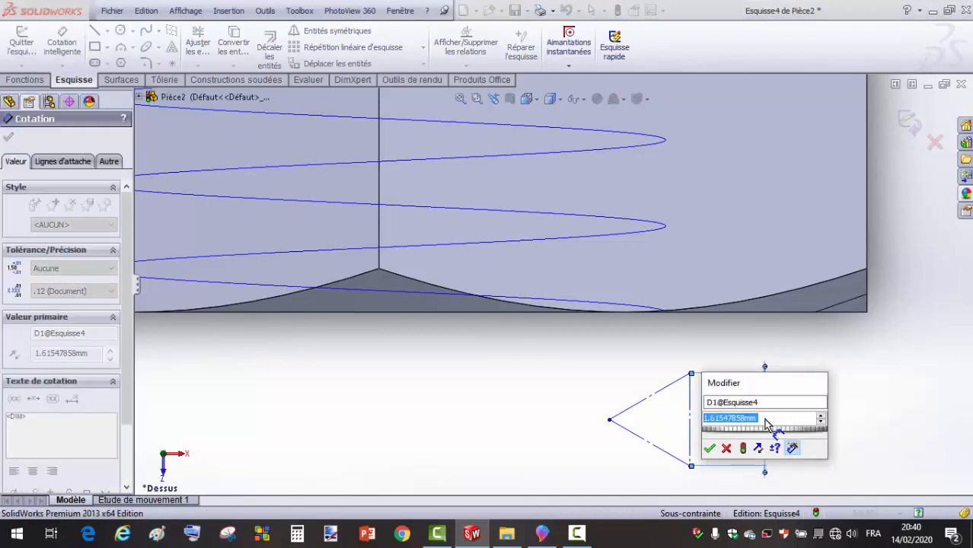
type("1.5")
key("Return")
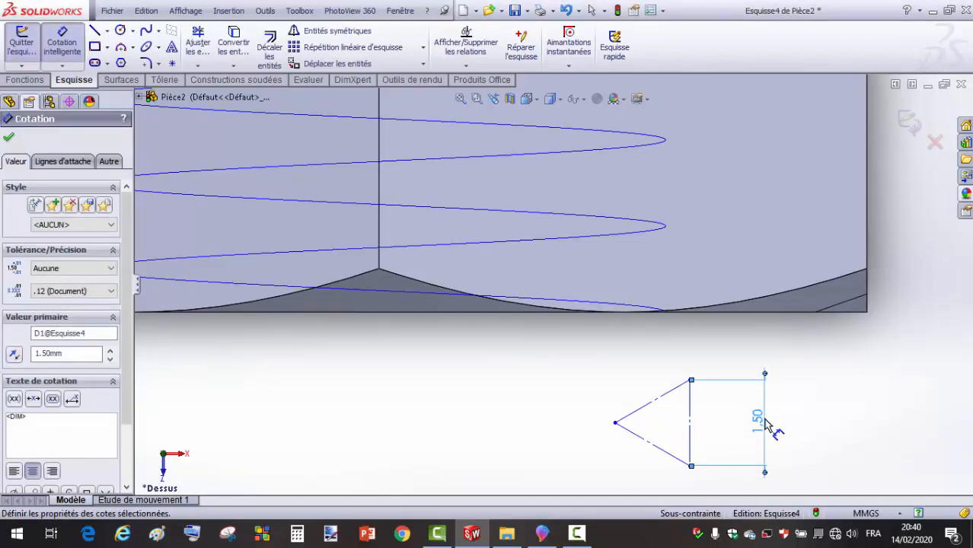
key("Escape")
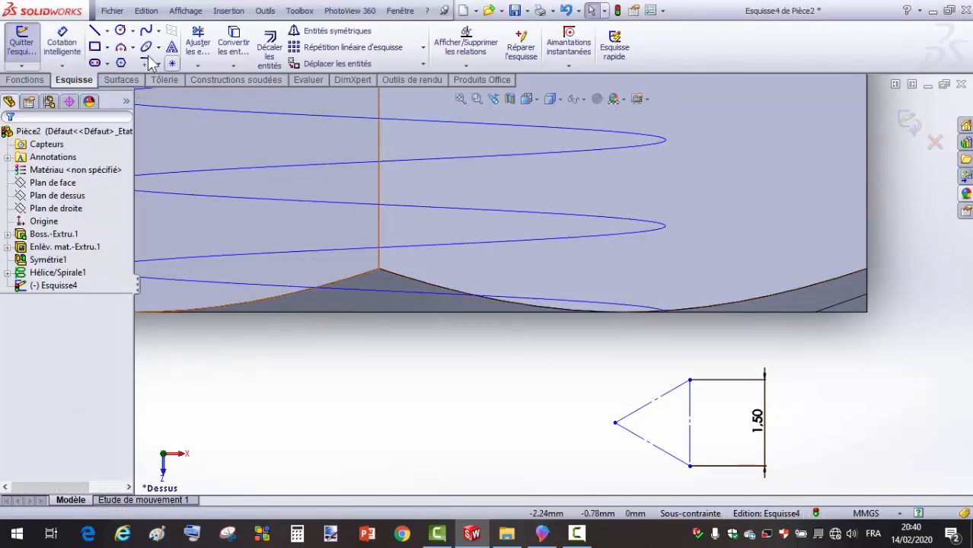
Draw a vertical centreline along the nut's axis from the origin to a point beyond the triangle.
left_click(107, 31)
left_click(137, 63)
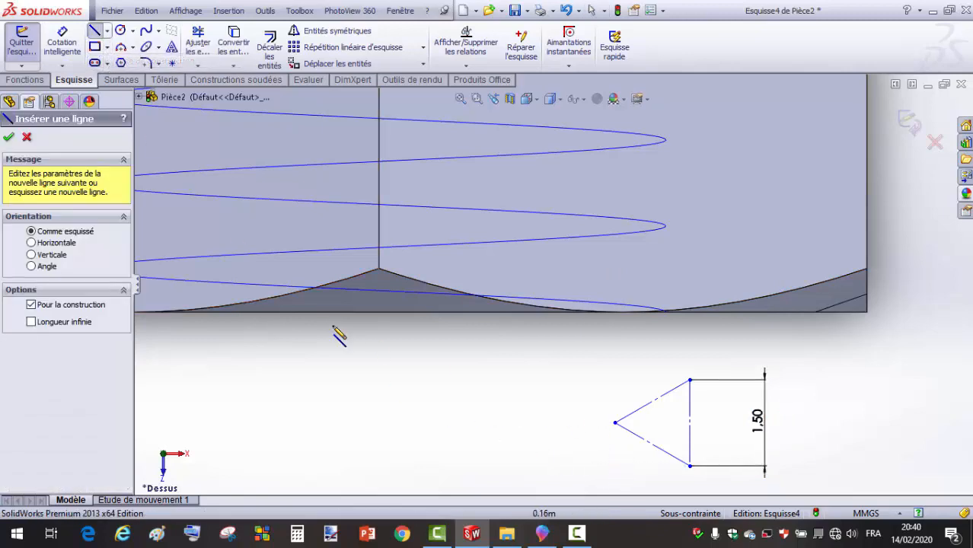
scroll(402, 398, "up", 3)
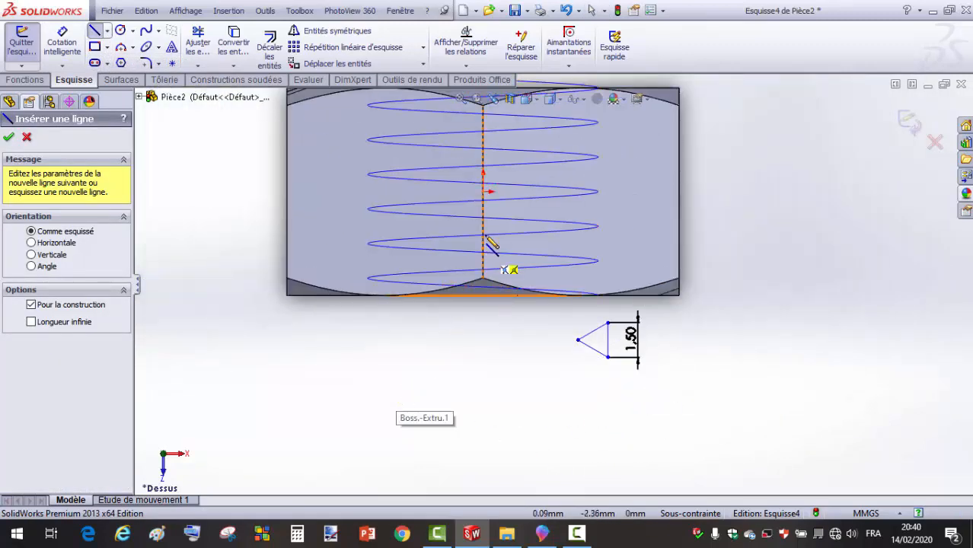
left_click(483, 190)
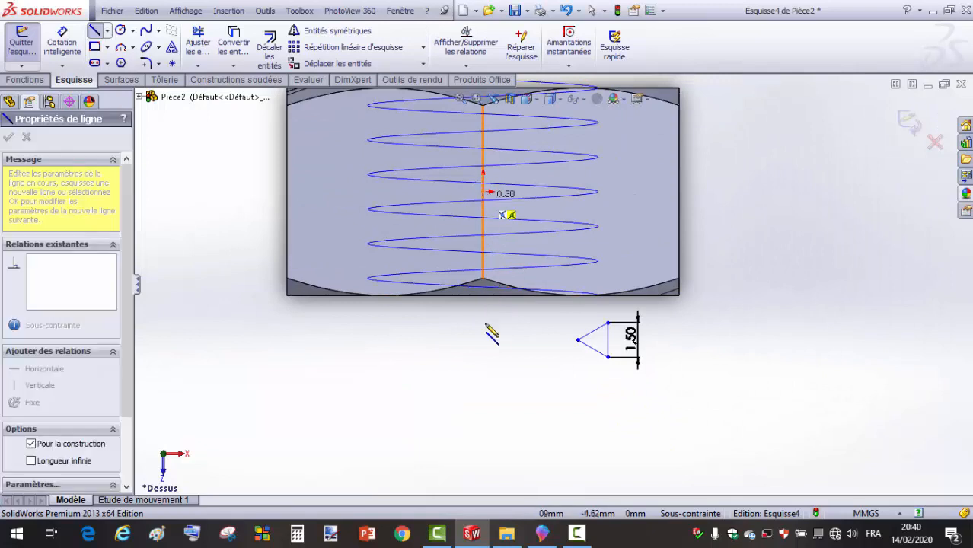
left_click(483, 423)
key("Escape")
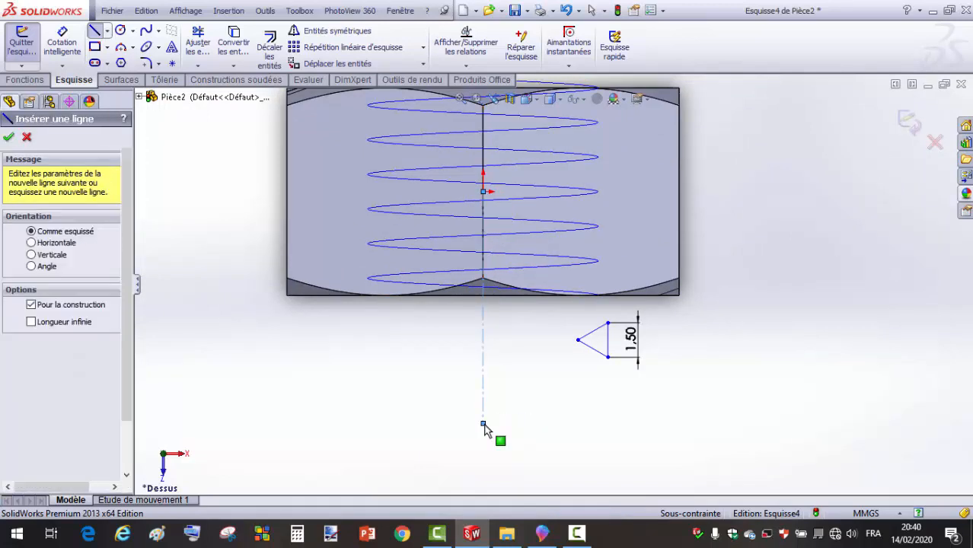
key("Escape")
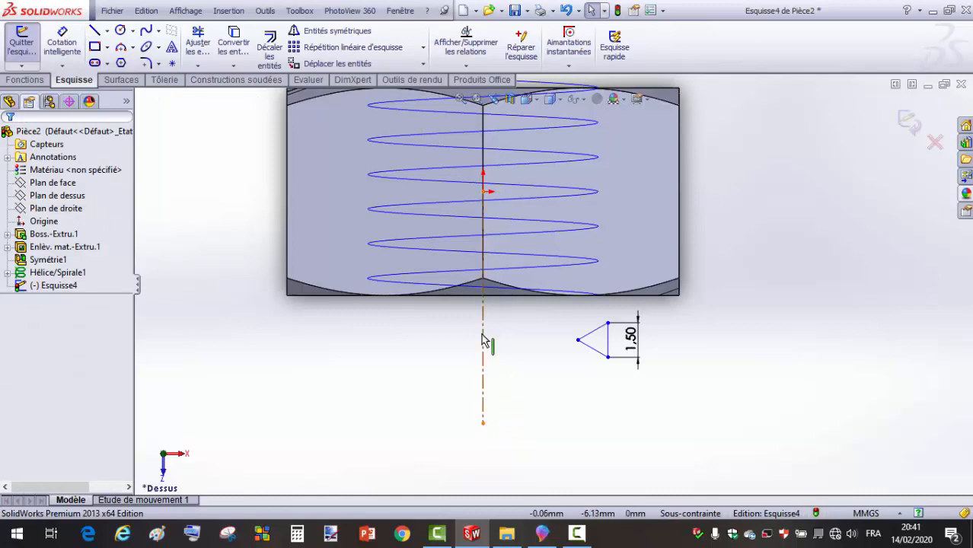
left_click(483, 341)
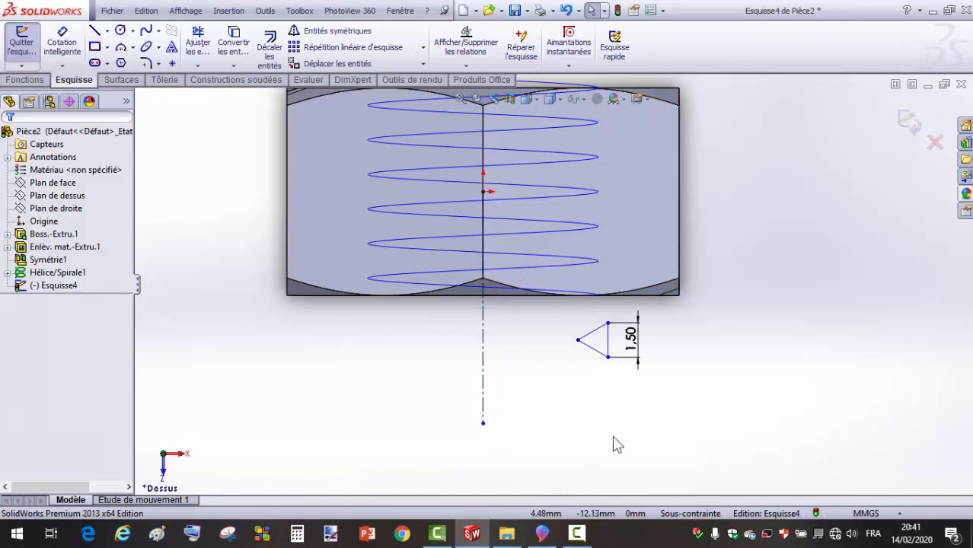
Draw a horizontal centreline from the triangle's apex to the midpoint of its vertical side.
left_click(107, 31)
left_click(128, 61)
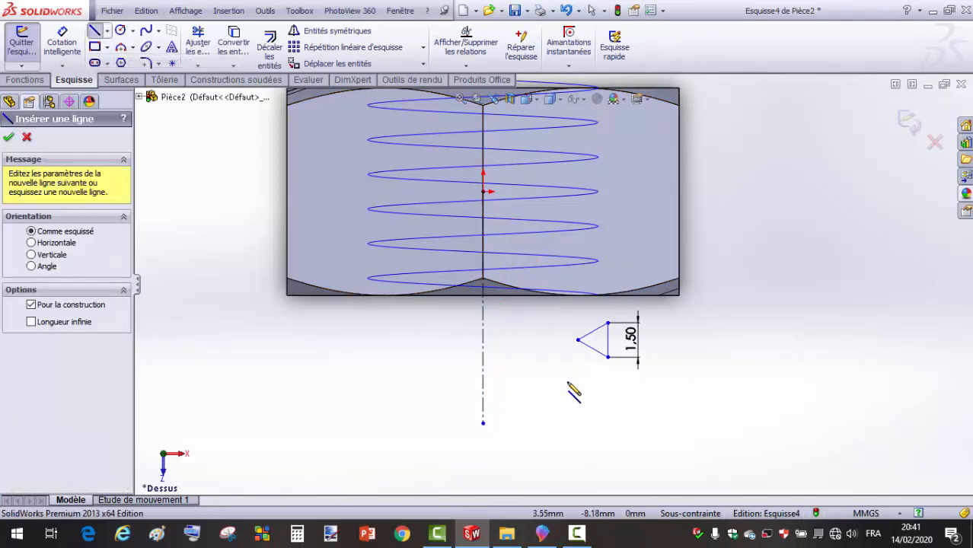
scroll(591, 348, "down", 5)
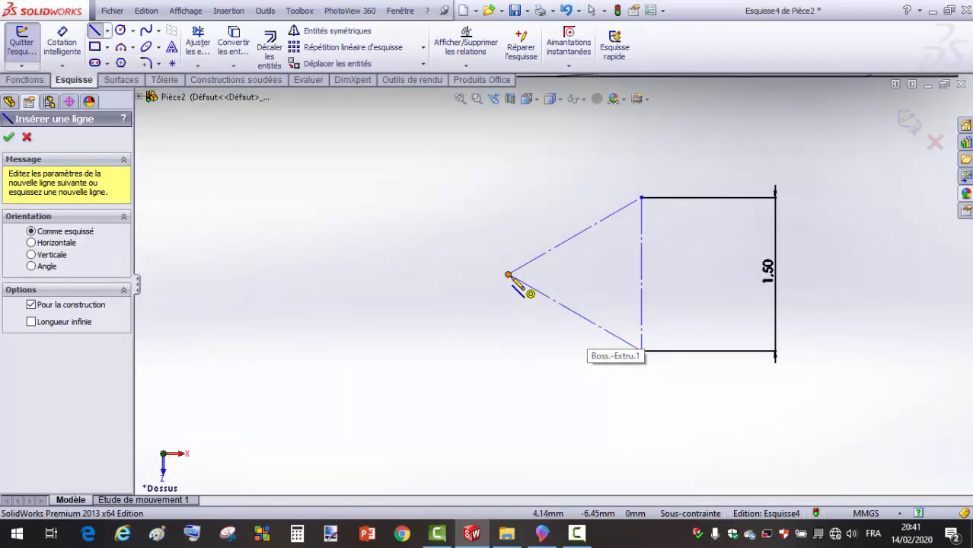
left_click(509, 274)
left_click(641, 274)
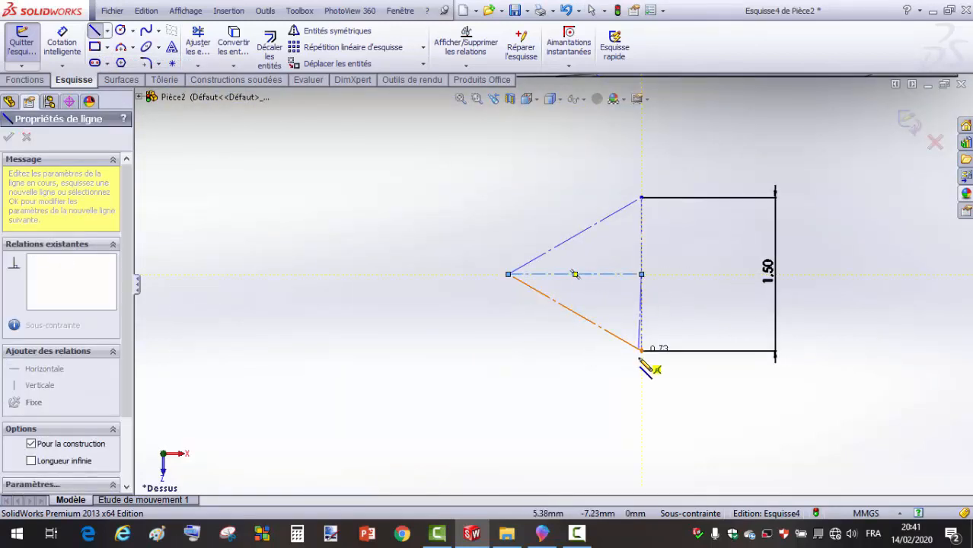
key("Escape")
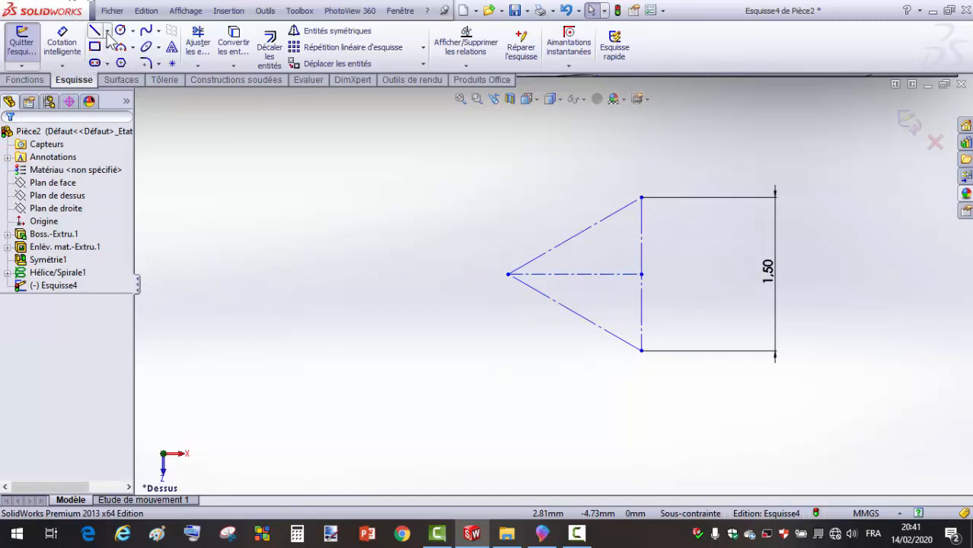
Draw a horizontal centreline about 1.3 mm long from the triangle's lower corner to a point directly below its apex.
left_click(107, 30)
left_click(141, 61)
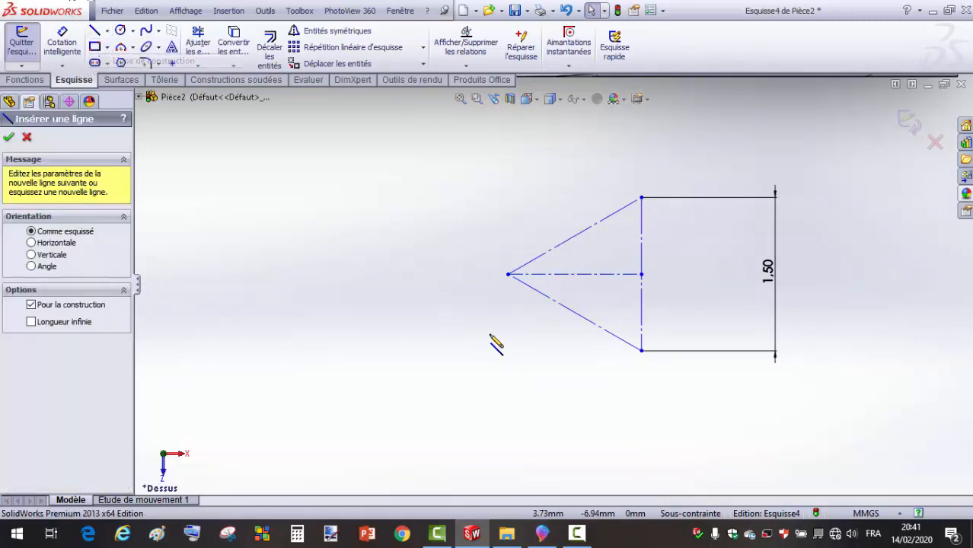
left_click(642, 352)
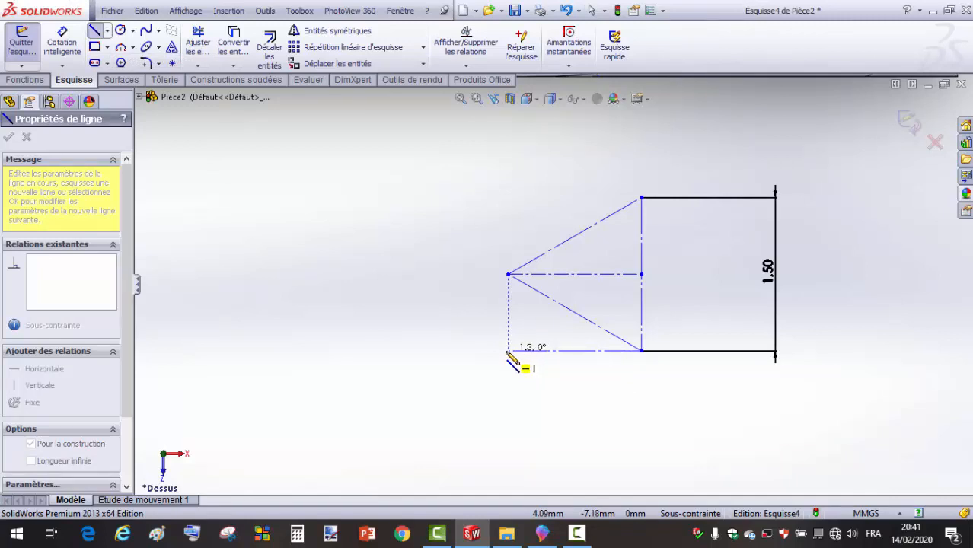
left_click(508, 351)
key("Escape")
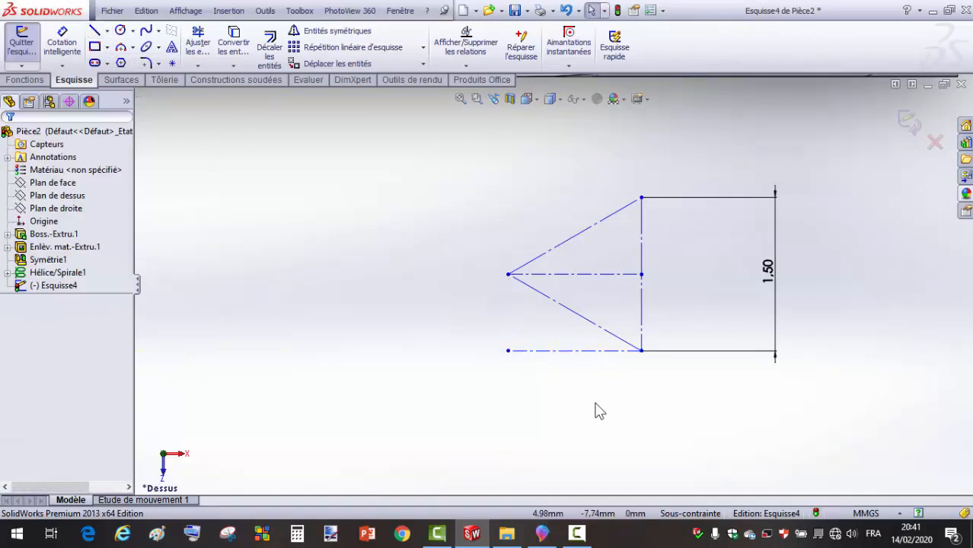
Dimension the distance between the triangle's vertical side and the nut's vertical axis at 5 mm.
scroll(586, 394, "up", 4)
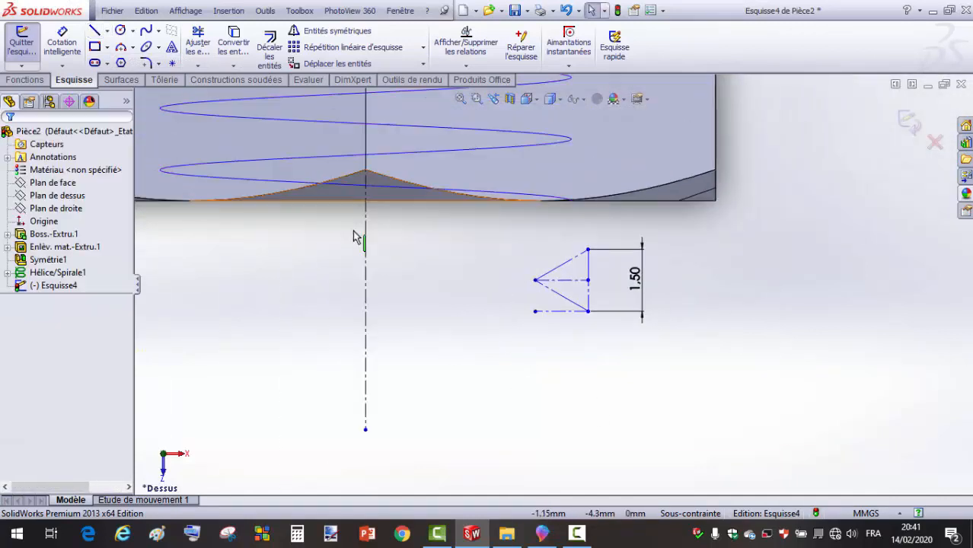
left_click(573, 281)
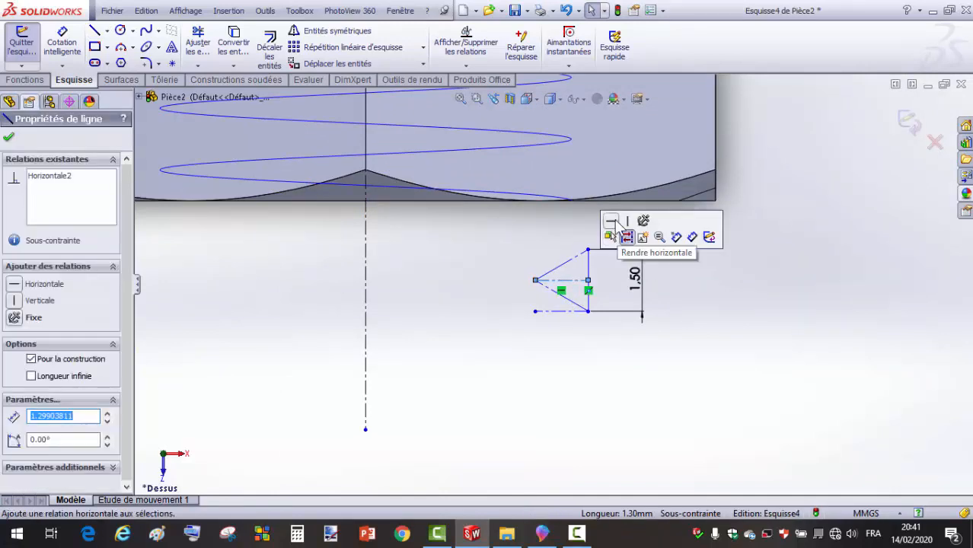
left_click(565, 312)
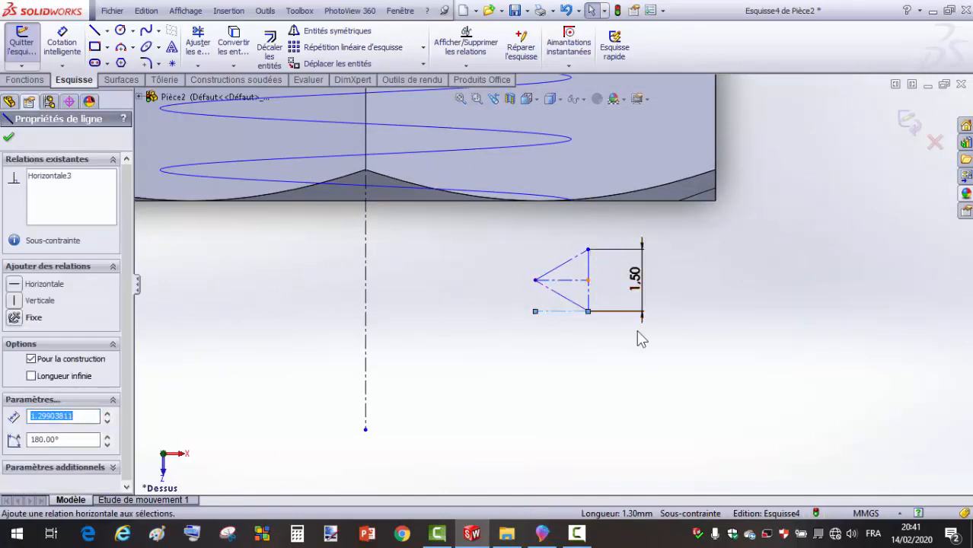
left_click(635, 413)
left_click(62, 45)
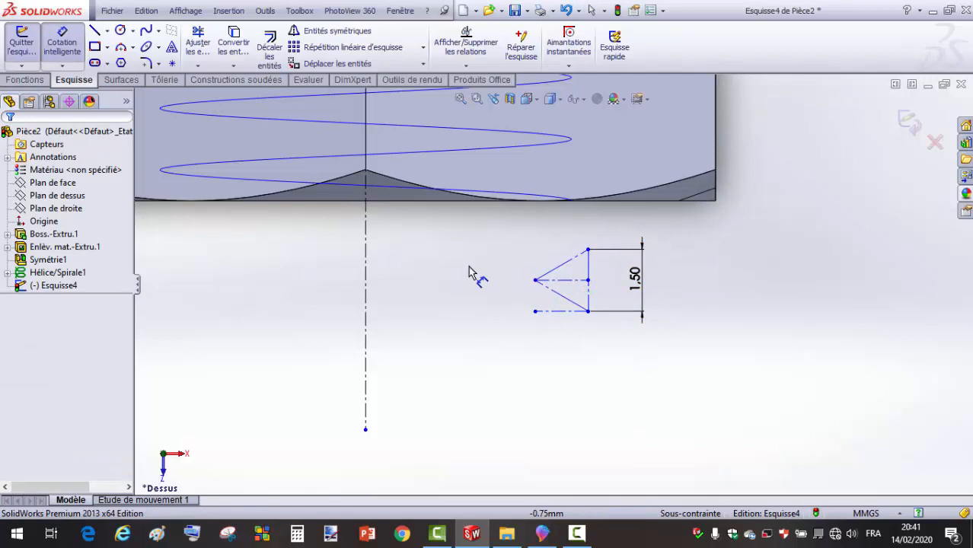
left_click(591, 303)
left_click(366, 327)
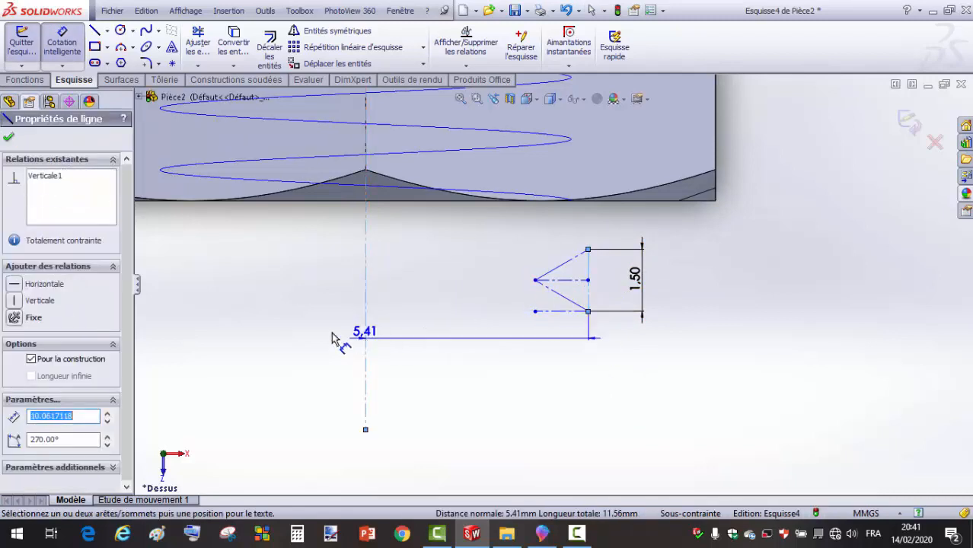
left_click(280, 369)
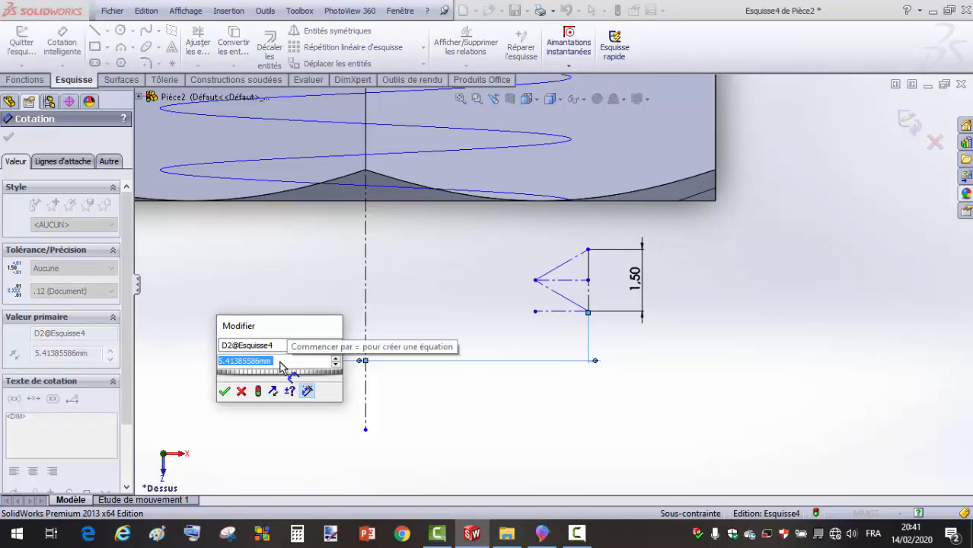
type("5")
key("Return")
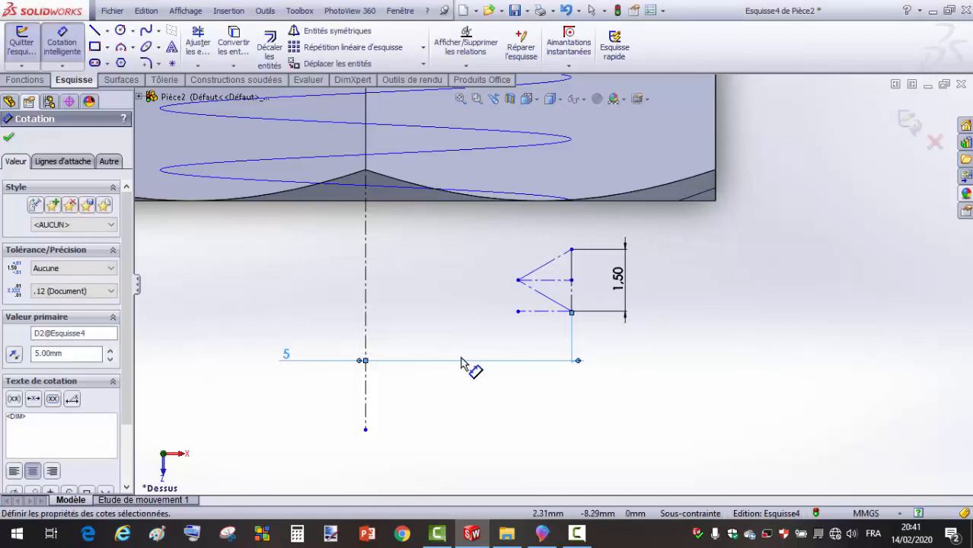
key("Escape")
key("Escape")
Move the triangle up so its upper corner lands on the nut's lower edge at the helix's end point.
scroll(576, 317, "down", 2)
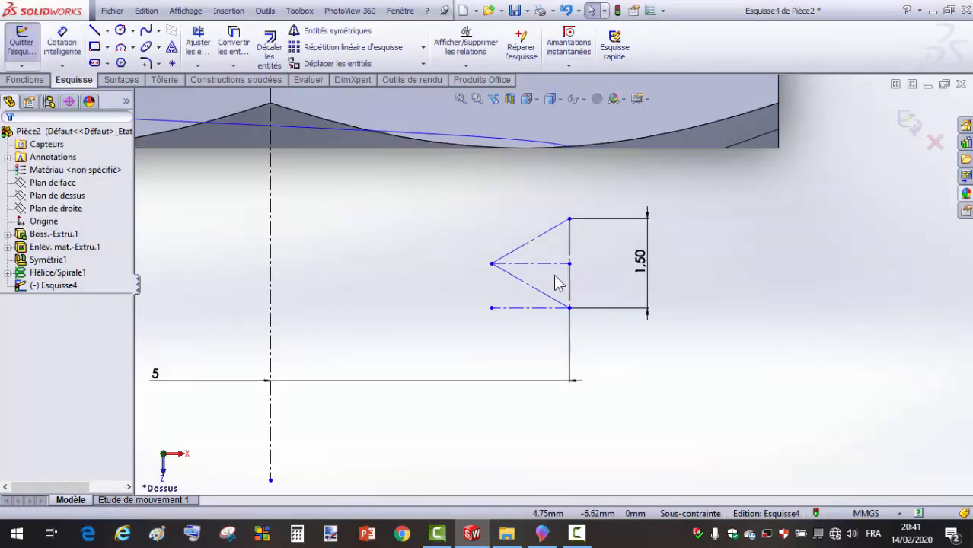
scroll(556, 280, "down", 1)
left_click(574, 211)
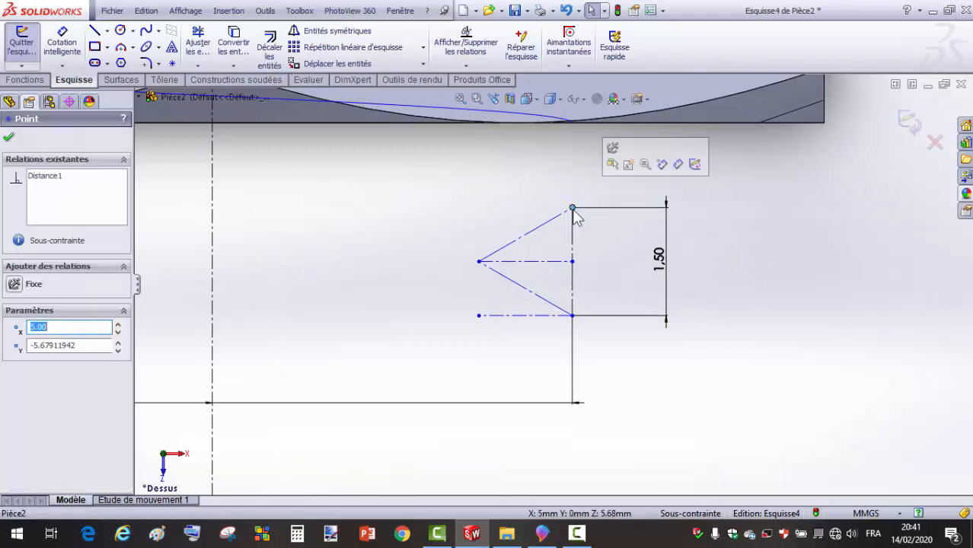
mouse_move(573, 209)
left_mouse_down()
mouse_move(568, 119)
mouse_move(570, 128)
left_mouse_up()
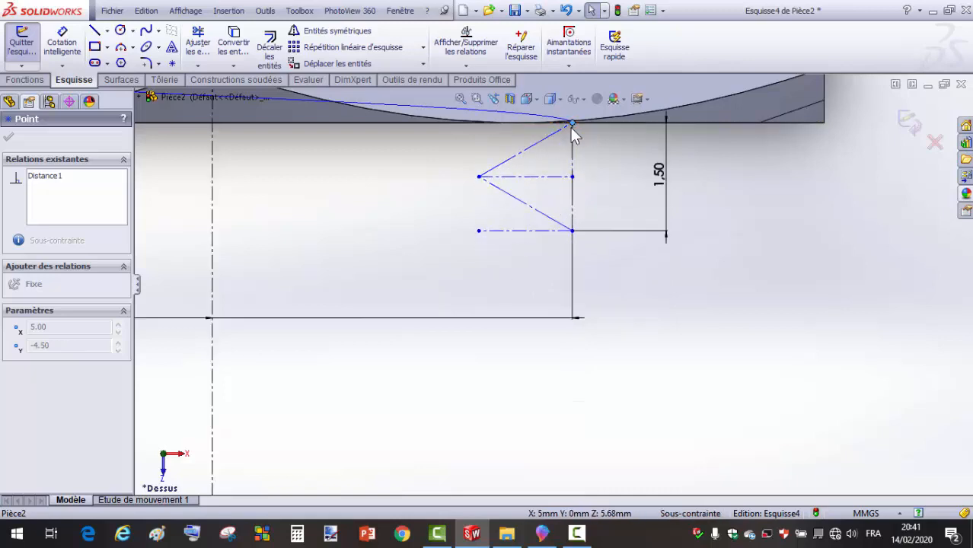
left_click(811, 318)
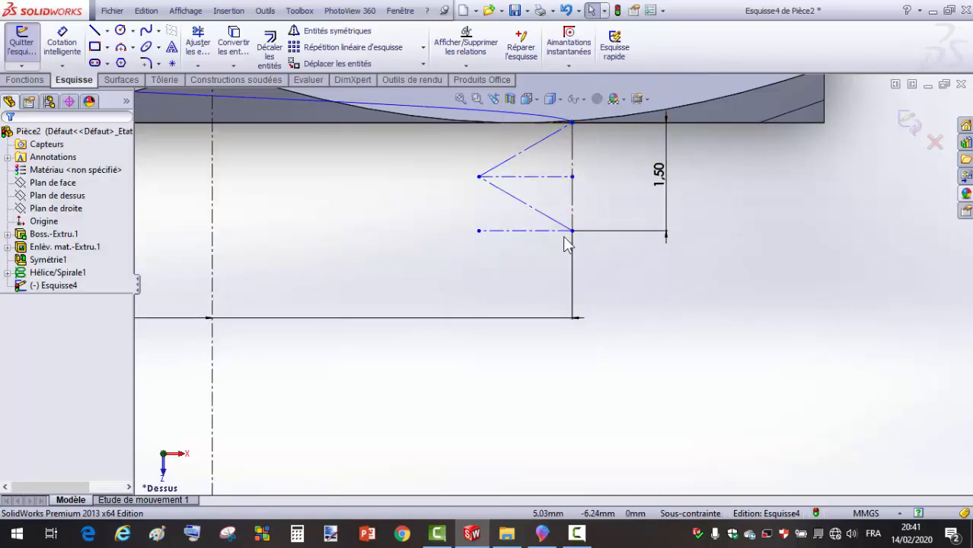
Draw a vertical centreline about 0.38 mm long between the triangle's two slanted sides, close to the apex.
scroll(579, 213, "down", 2)
scroll(583, 221, "up", 4)
scroll(556, 238, "down", 4)
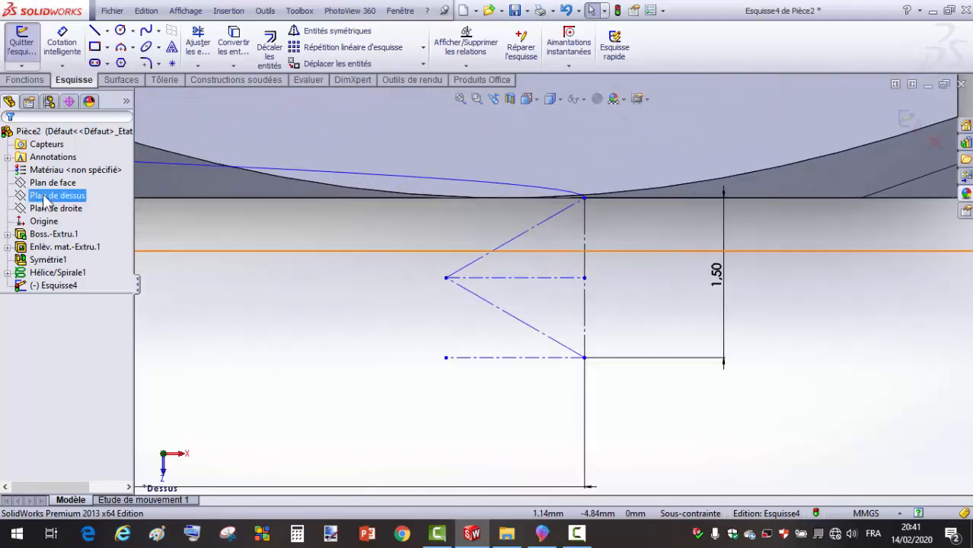
left_click(107, 30)
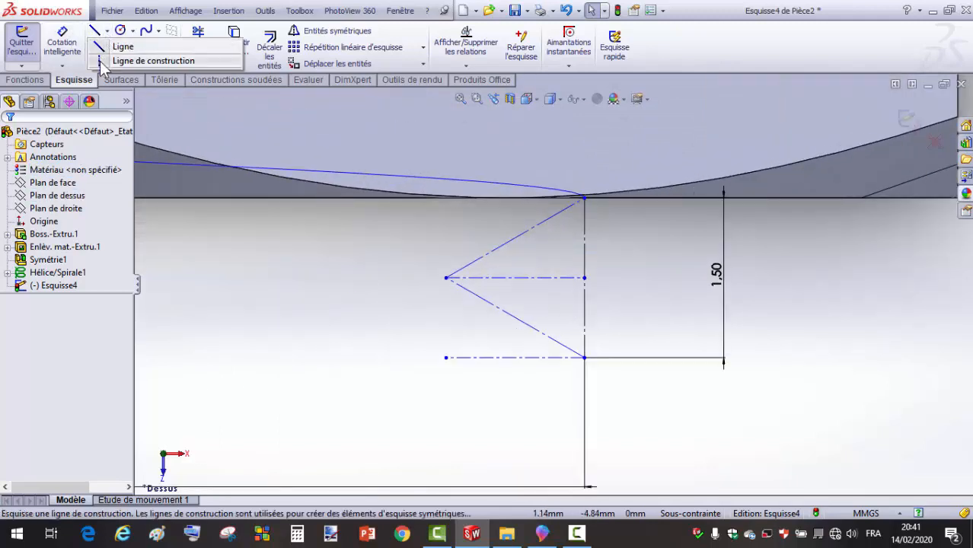
left_click(125, 61)
left_click(482, 260)
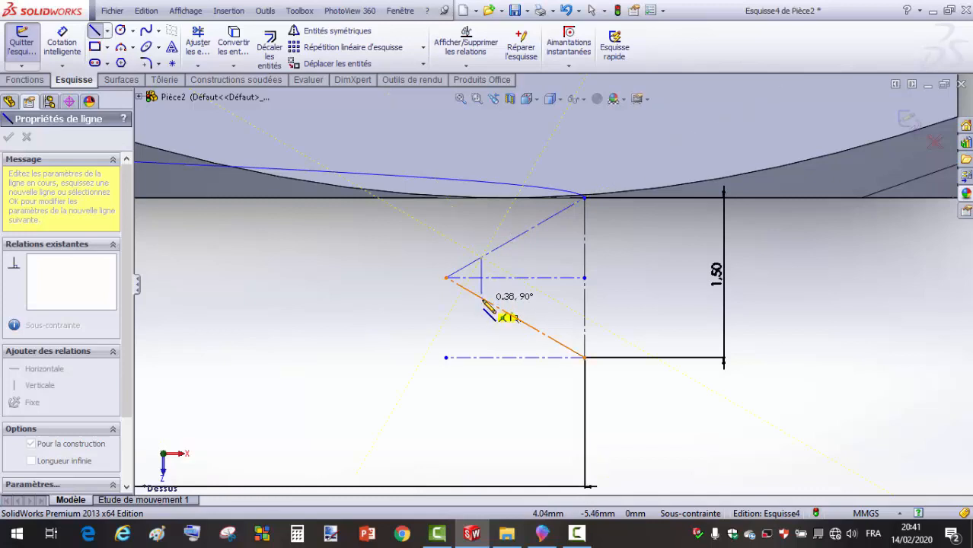
left_click(481, 297)
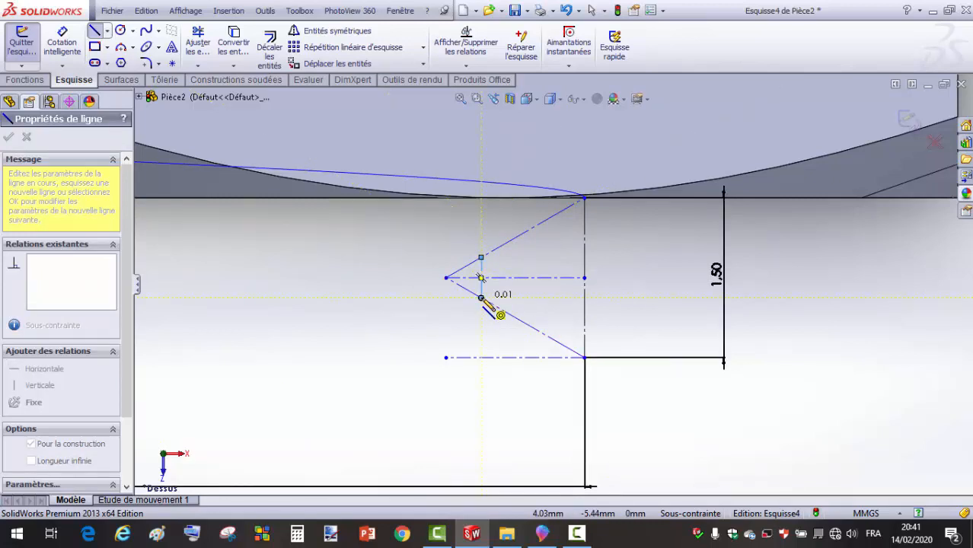
key("Escape")
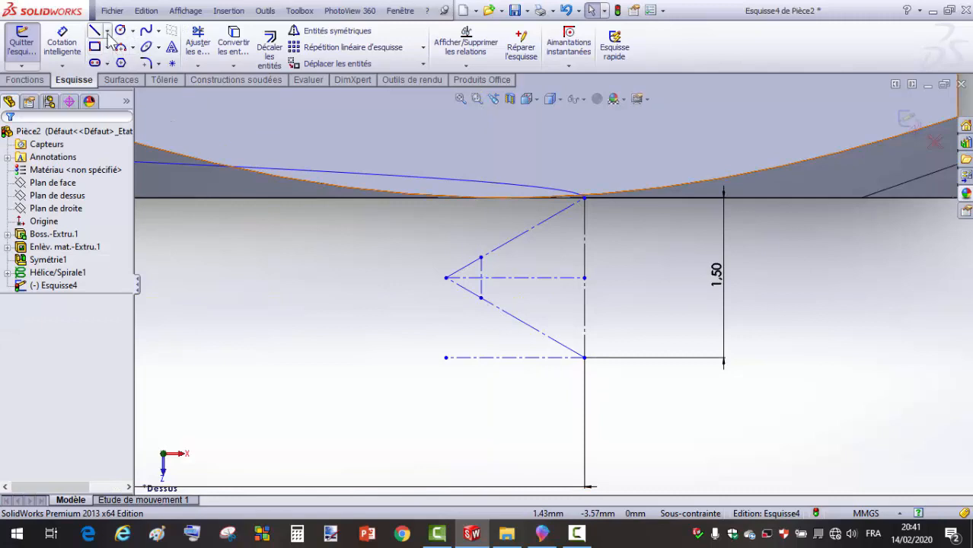
Draw a vertical centreline about 0.32 mm long from the lower slanted side down across the lower horizontal centreline.
left_click(107, 30)
left_click(137, 67)
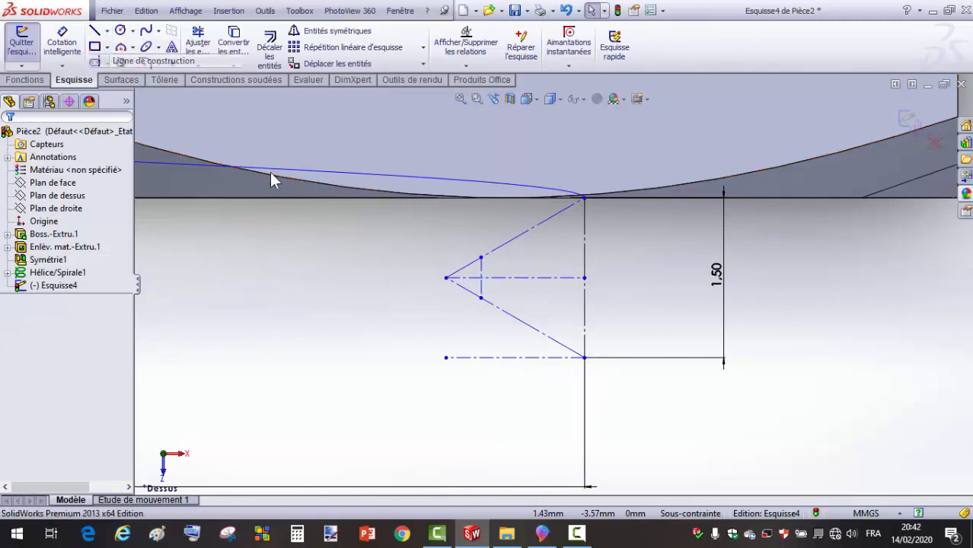
left_click(563, 345)
left_click(562, 378)
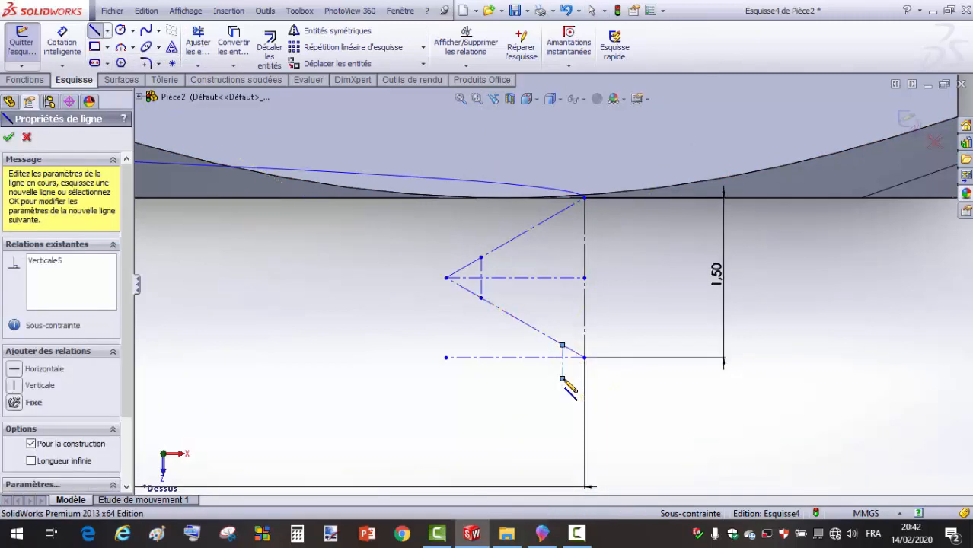
key("Escape")
Constrain the midpoint of the short vertical centreline near the triangle's lower corner to the lower horizontal centreline.
right_click(563, 368)
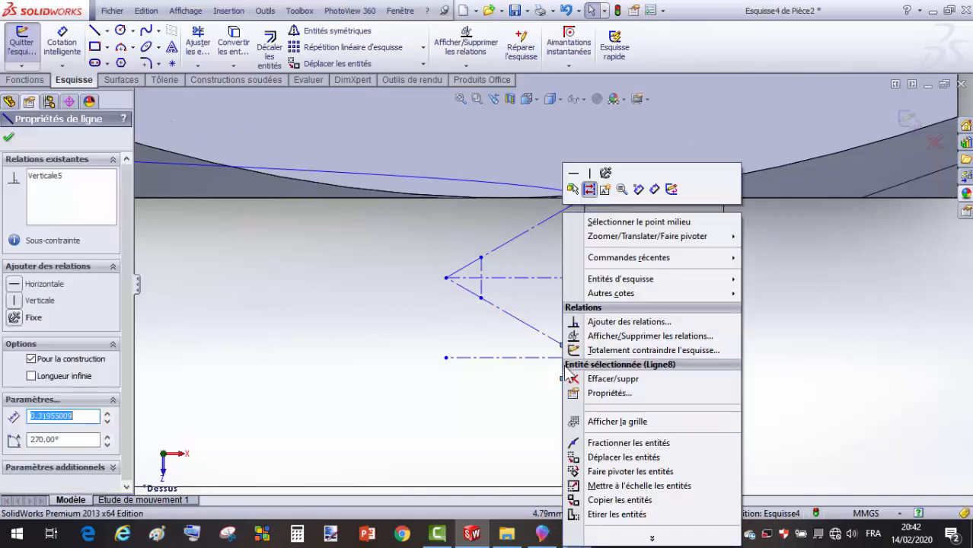
left_click(656, 223)
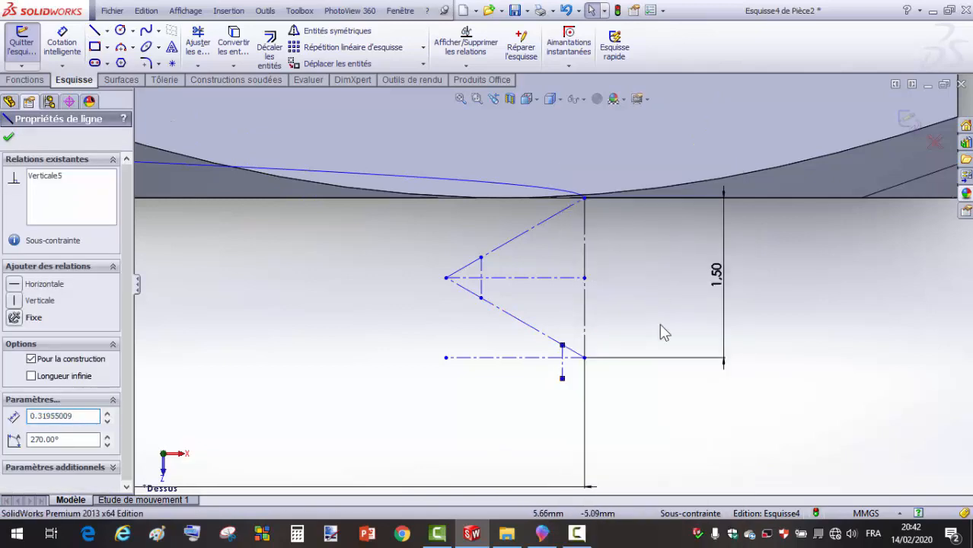
left_click(552, 358, "ctrl")
left_click(618, 304)
key("Escape")
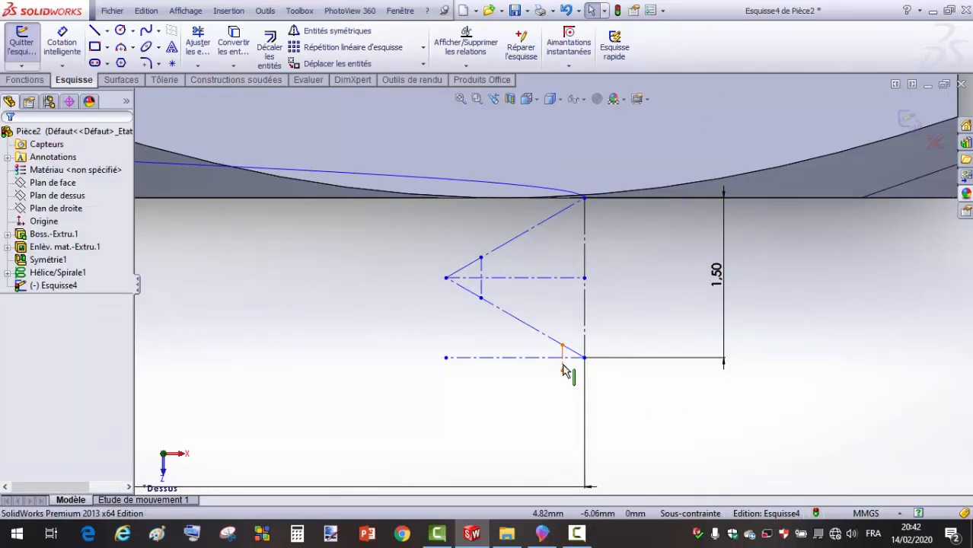
Dimension the distance from the triangle's apex to the vertical centreline beside it as 1.5*0.866*0.25.
left_click(62, 42)
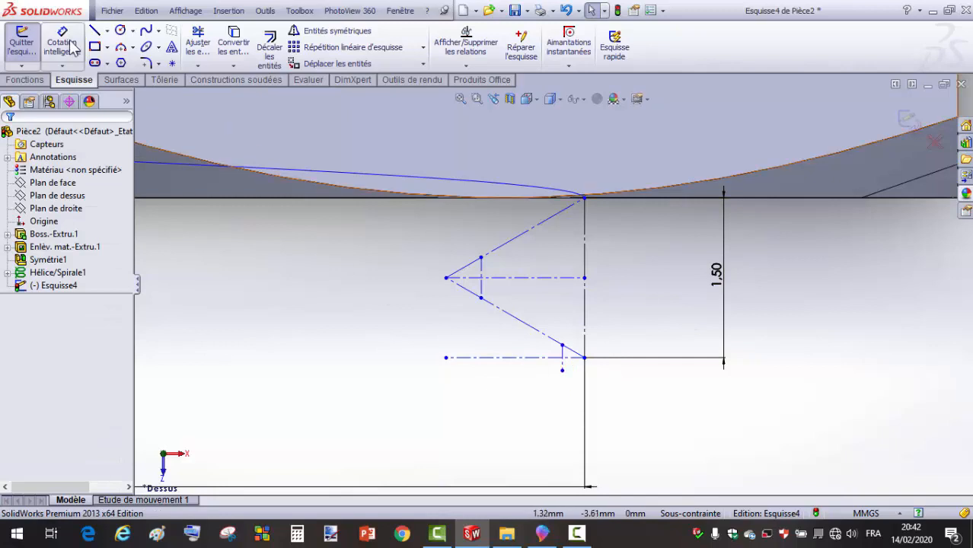
left_click(482, 276)
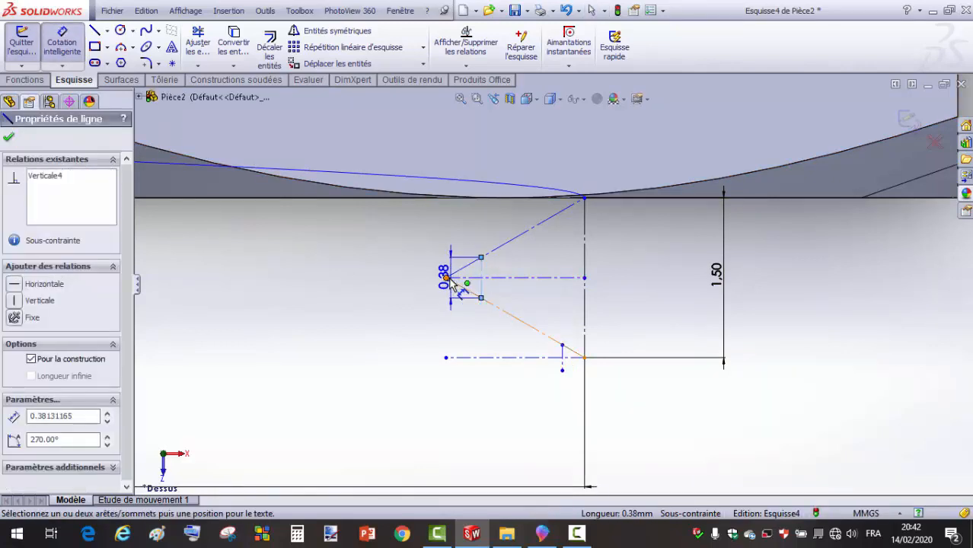
left_click(447, 279)
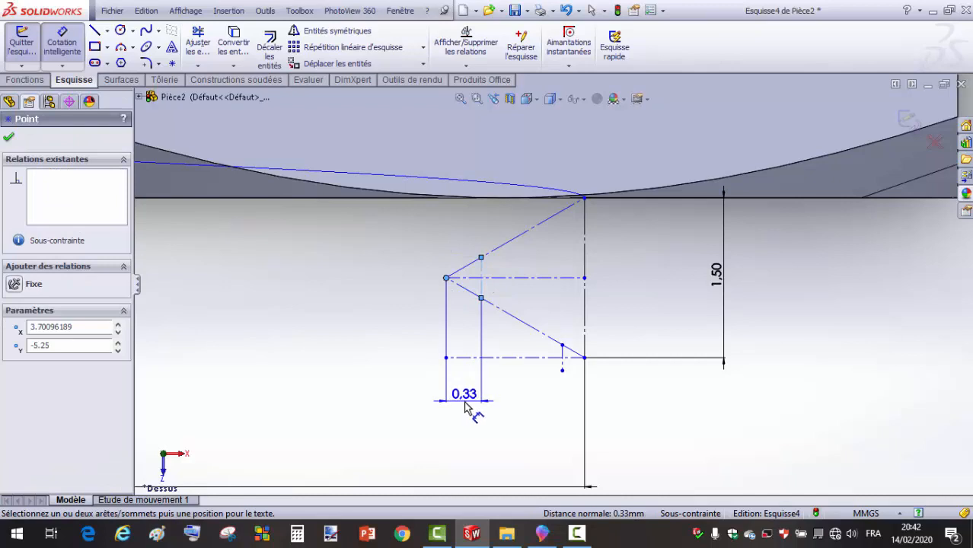
left_click(463, 398)
type("1.")
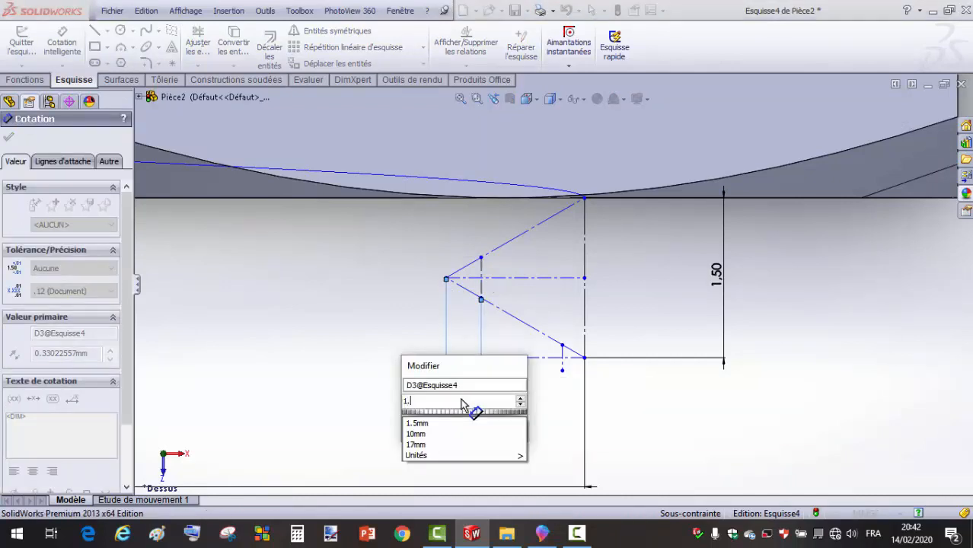
type("5*0.")
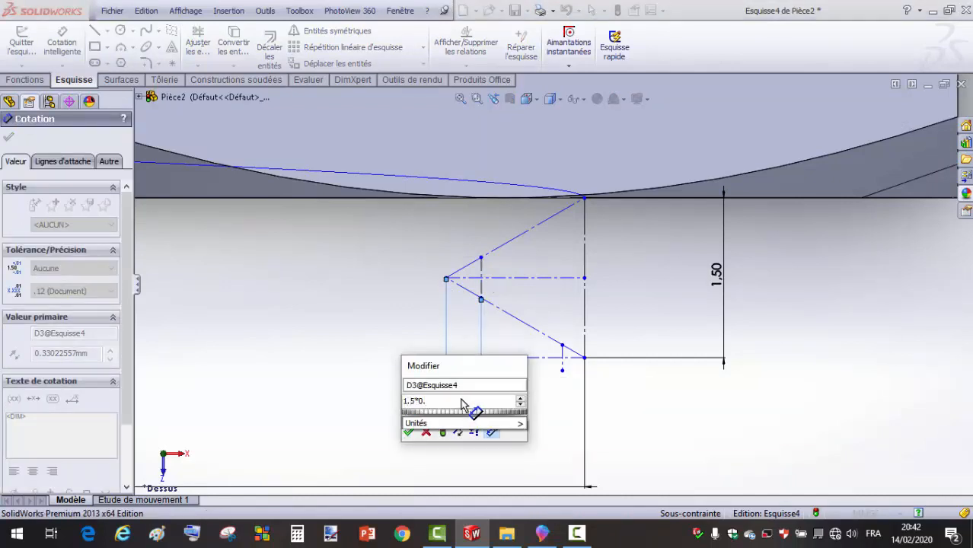
type("866*0.25")
key("Return")
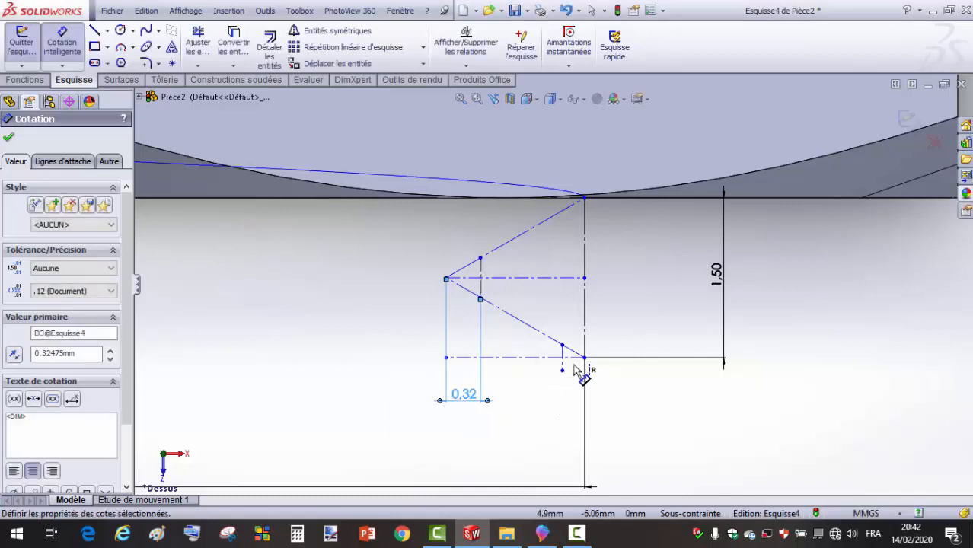
Dimension the distance from the triangle's lower corner to the short vertical centreline beside it as 1.5*0.866*0.125.
left_click(564, 358)
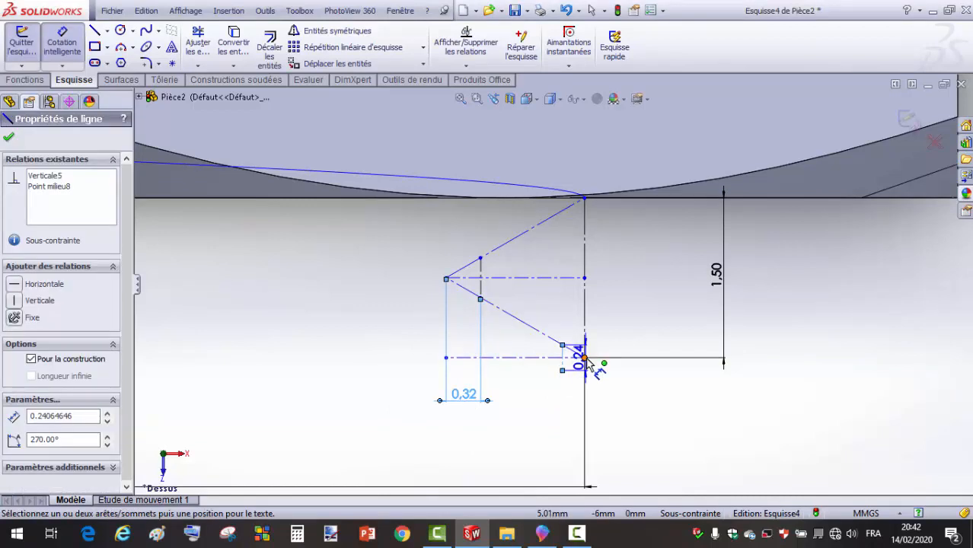
left_click(584, 358)
left_click(567, 431)
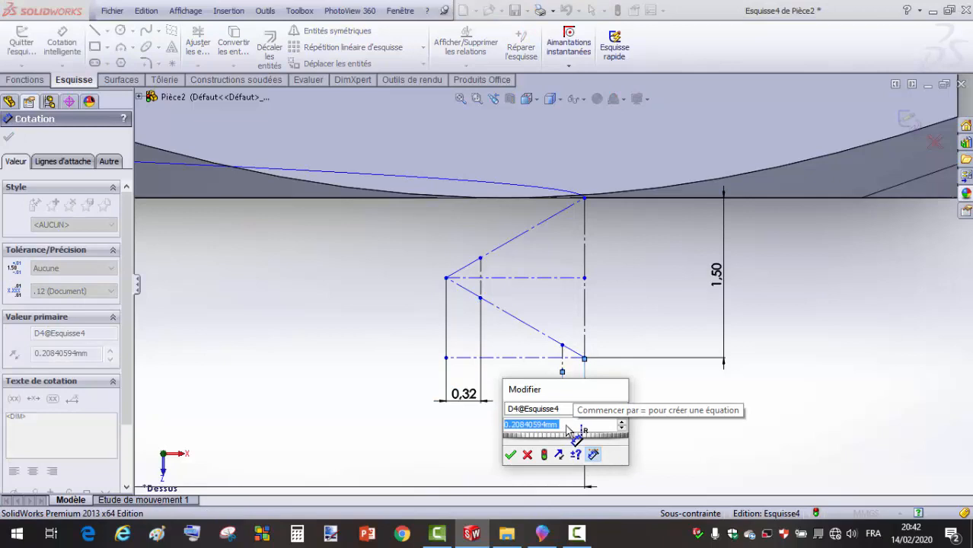
type("1.5*")
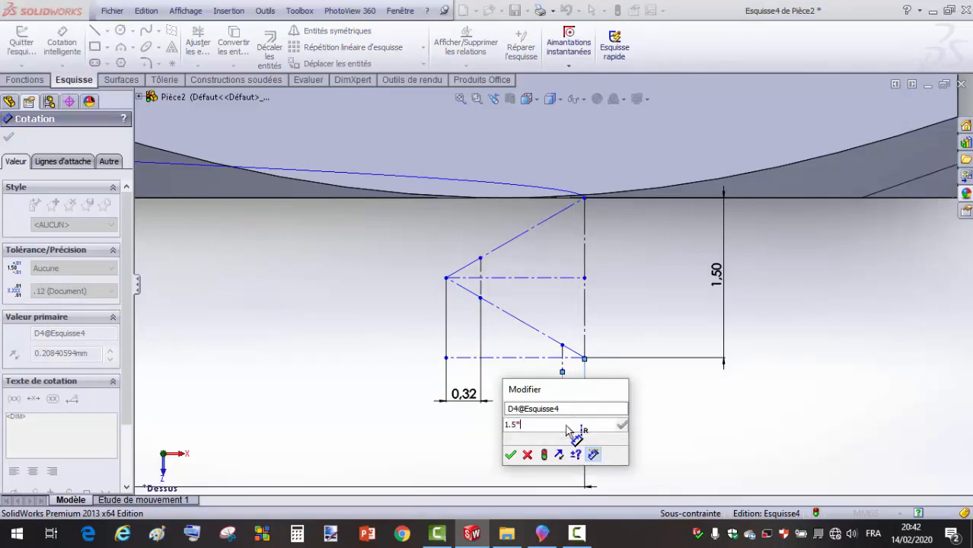
type("0.866")
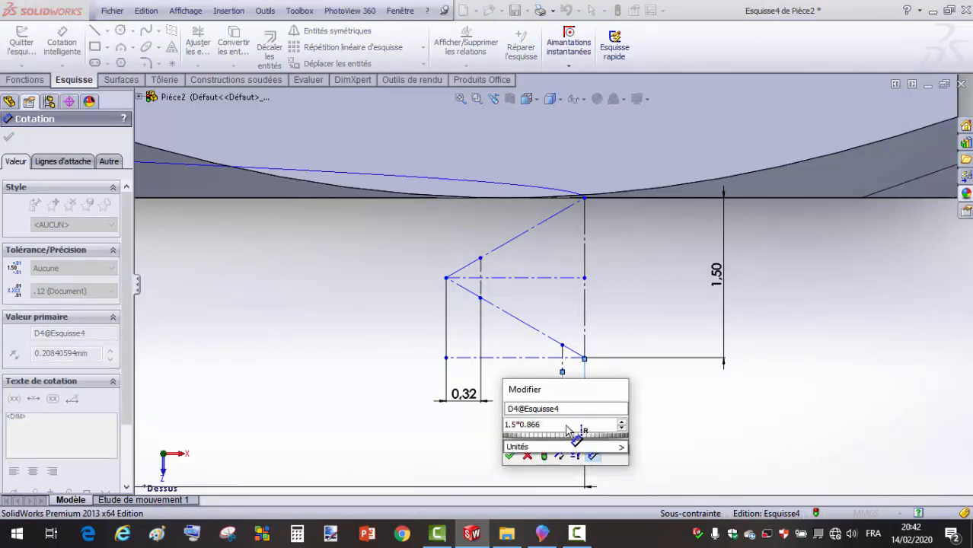
type("*0.125")
key("Return")
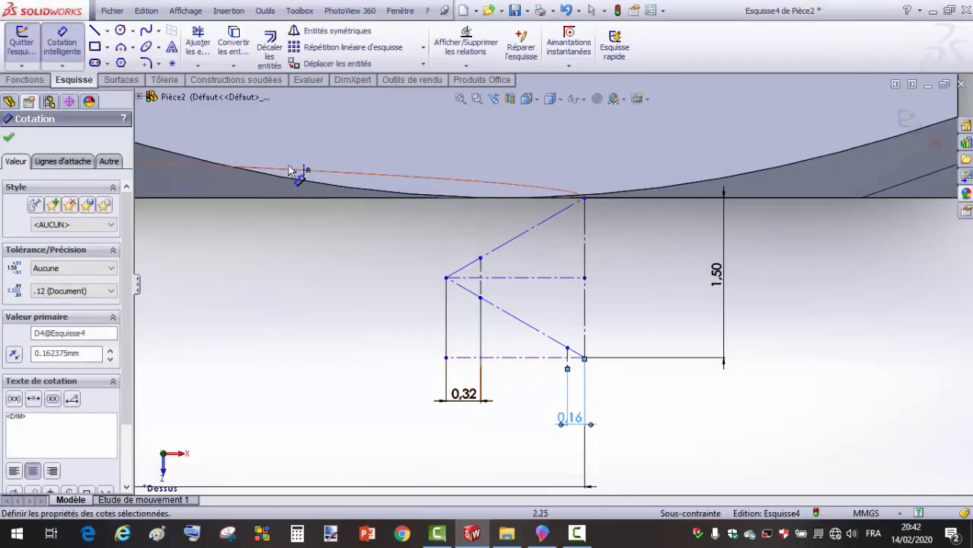
Draw a three-point arc between the ends of the vertical centreline near the triangle's apex, bulging toward the apex.
left_click(121, 47)
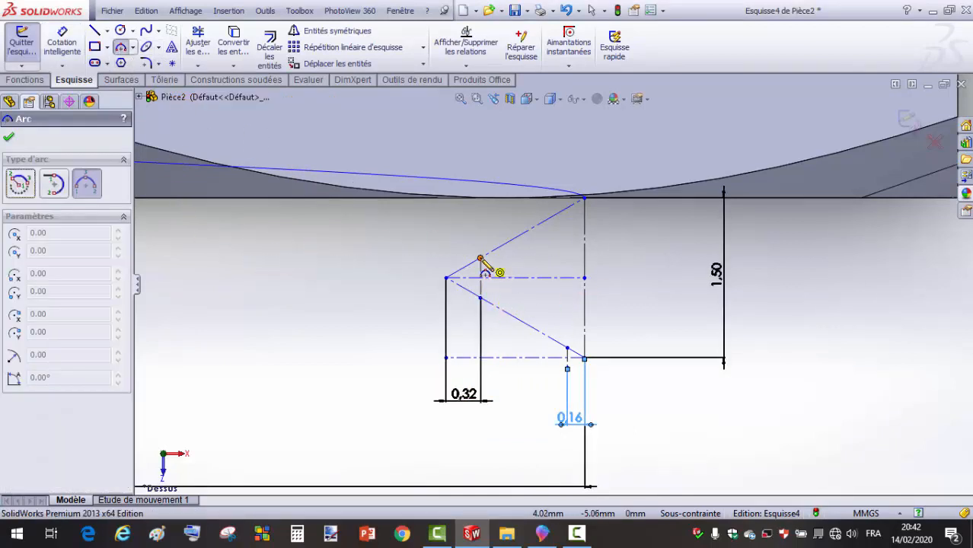
scroll(482, 261, "up", 5)
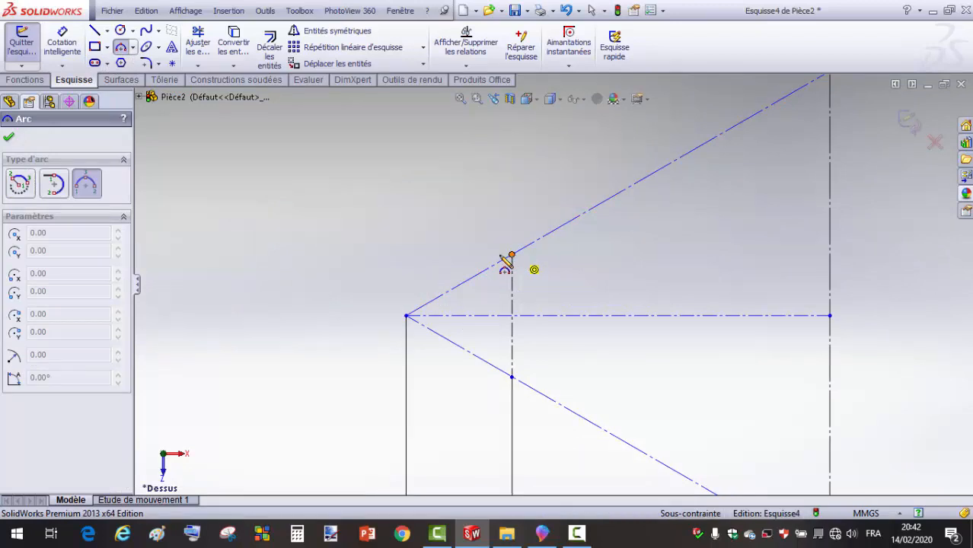
left_click(512, 255)
left_click(512, 377)
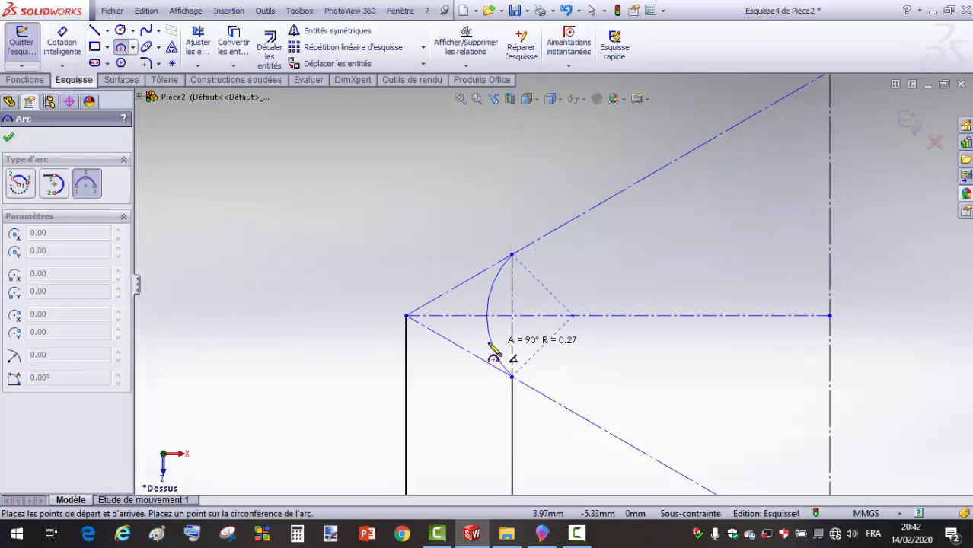
left_click(480, 347)
key("Escape")
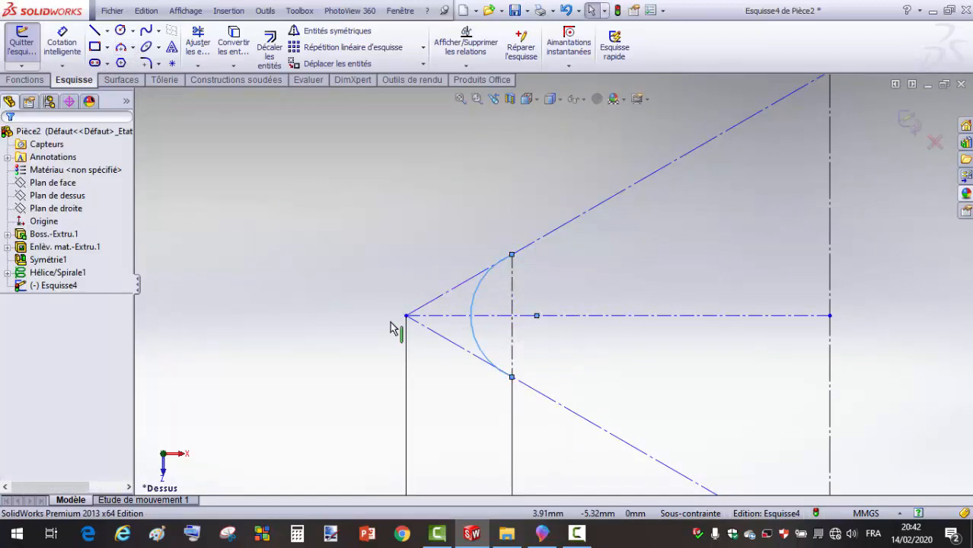
Make the arc near the apex tangent to the triangle's upper slanted side.
left_click(530, 247)
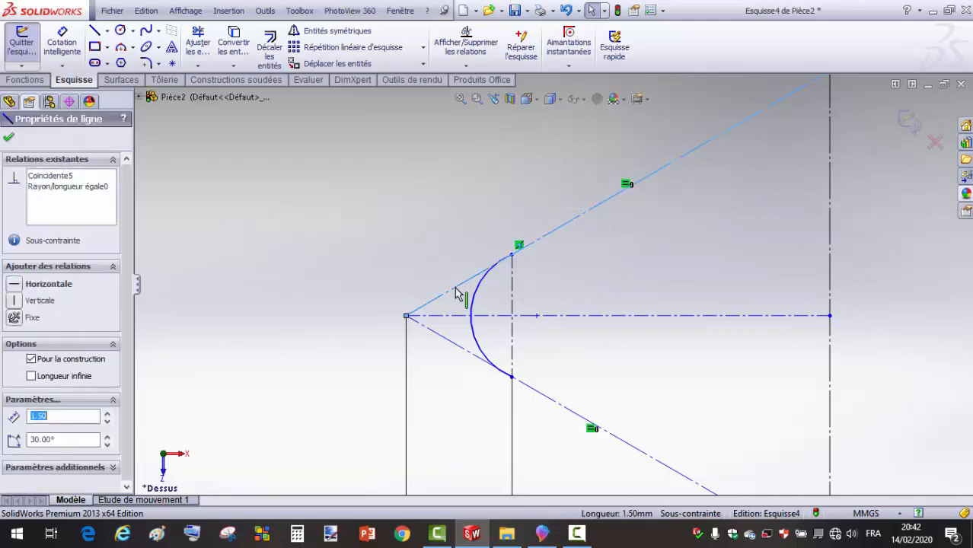
left_click(478, 306, "ctrl")
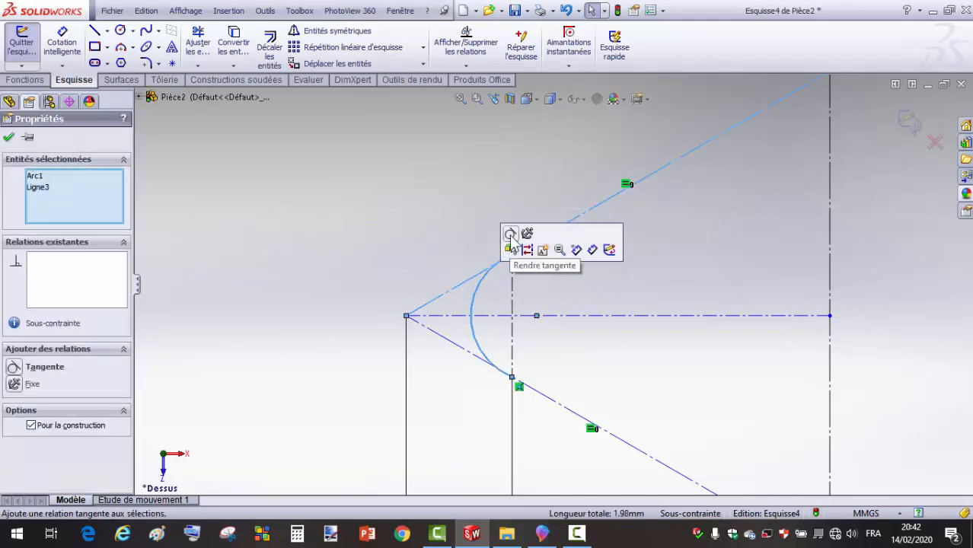
left_click(507, 251)
Draw a three-point arc between the ends of the short vertical centreline near the triangle's lower corner, bulging toward that corner.
scroll(486, 414, "up", 6)
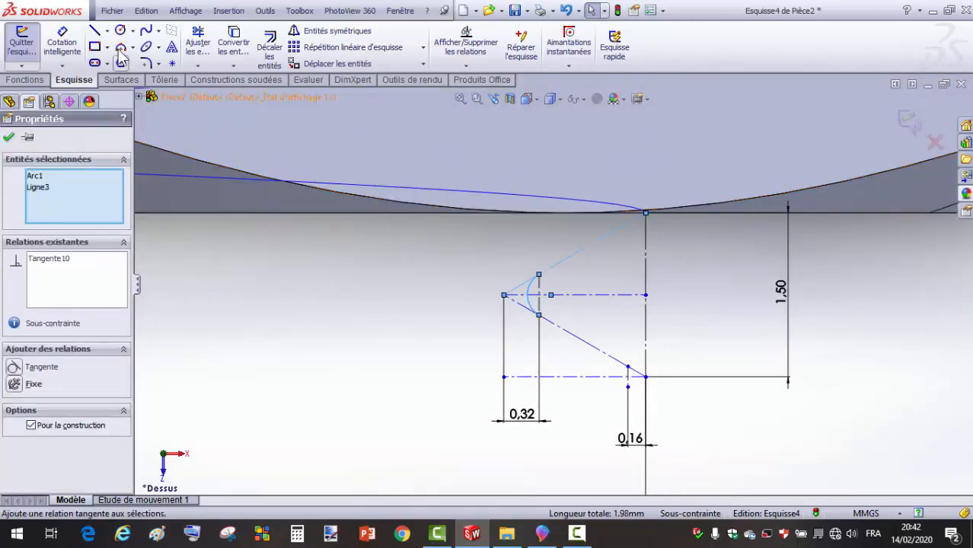
left_click(120, 47)
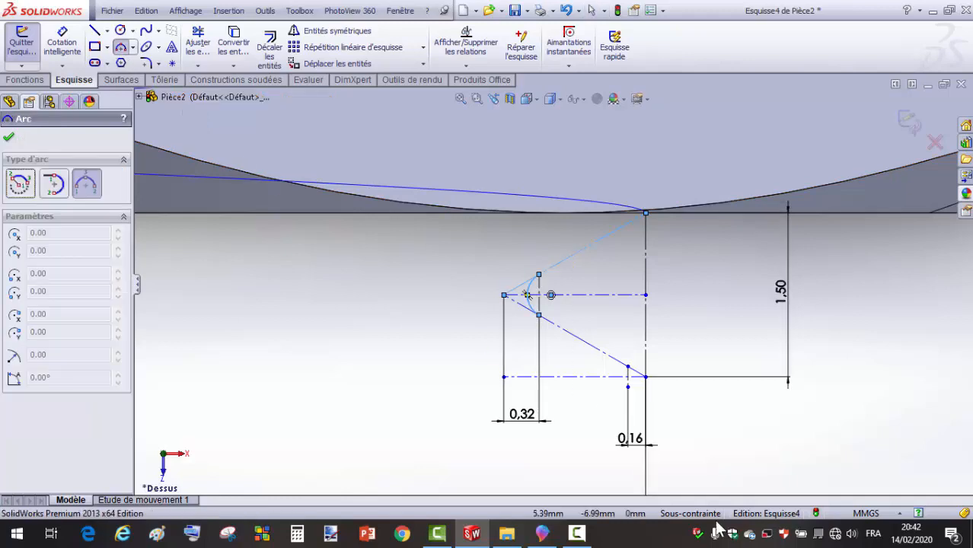
left_click(628, 367)
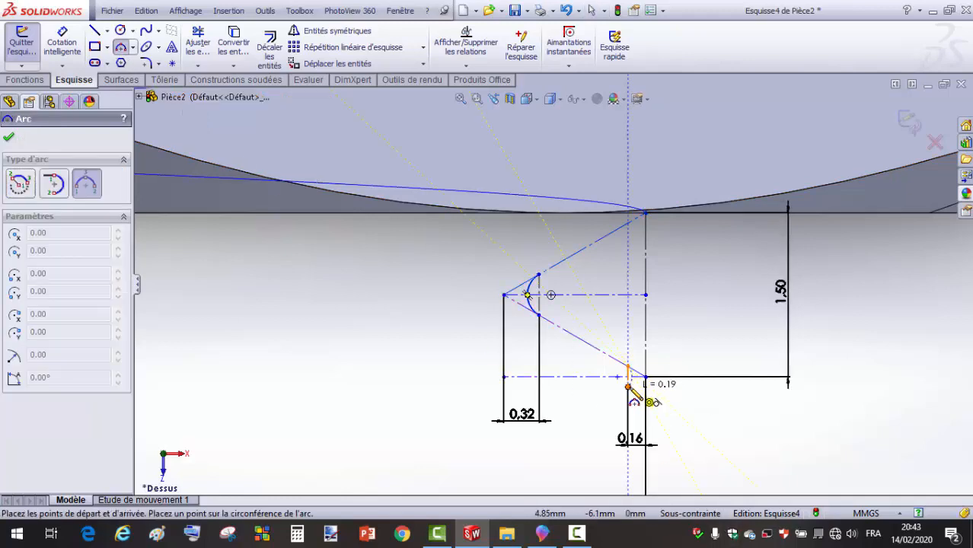
left_click(646, 377)
scroll(642, 379, "down", 4)
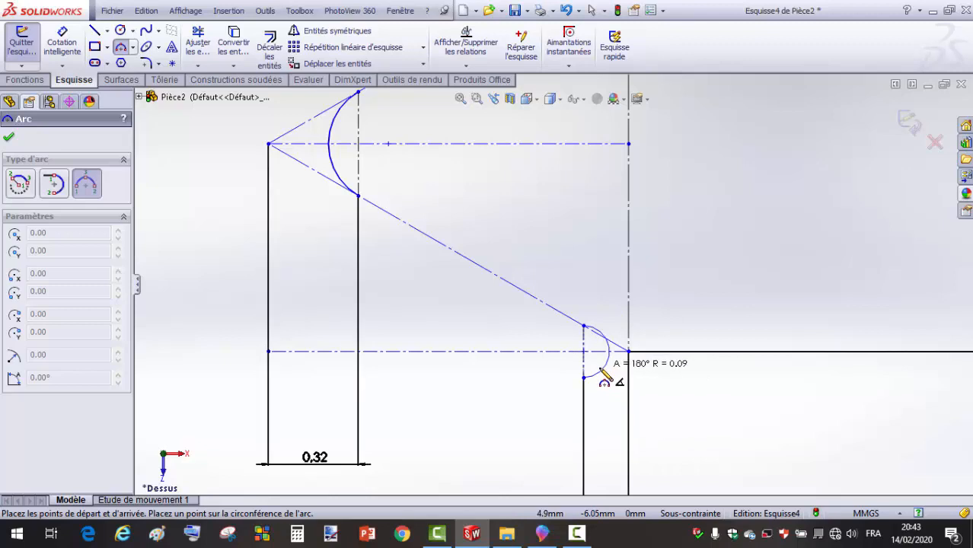
left_click(597, 373)
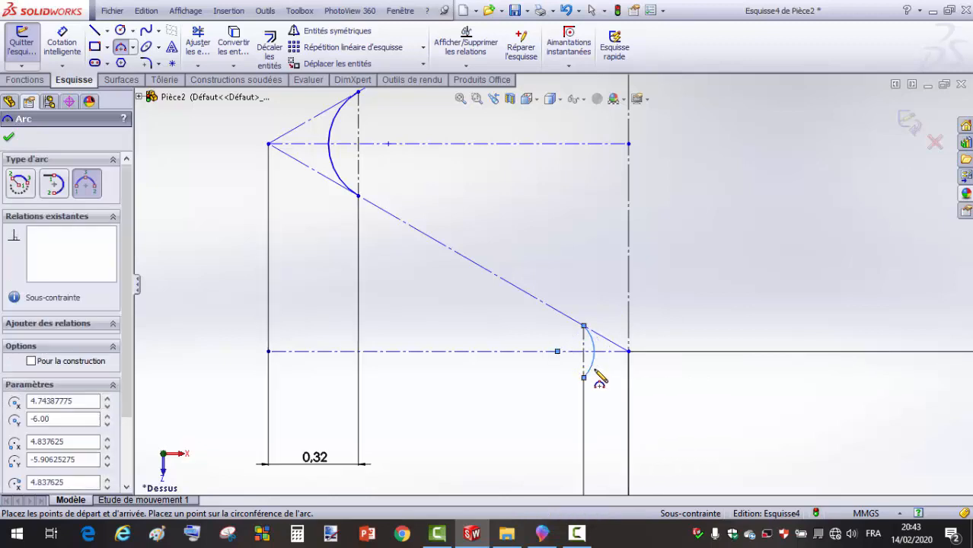
key("Escape")
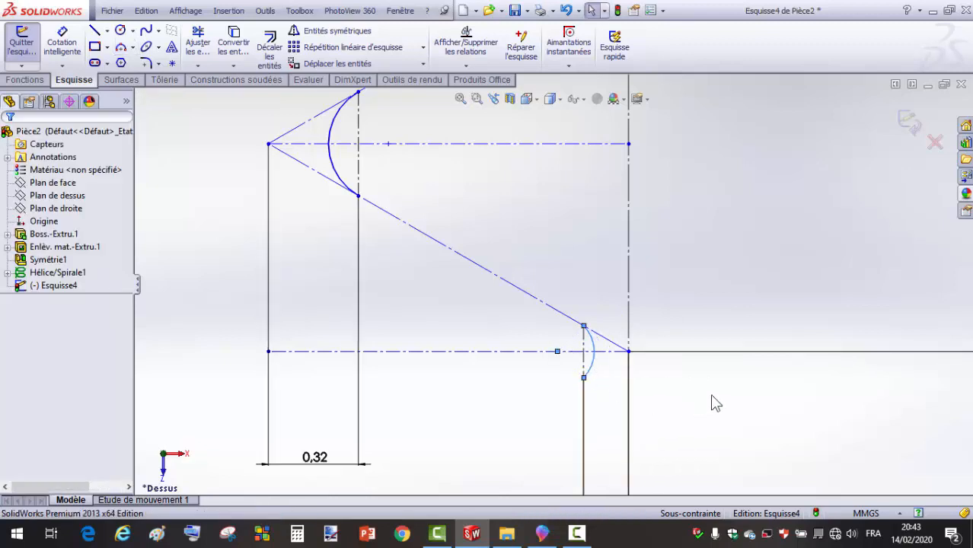
Make the small arc tangent to the lower slanted side and trim off its half below the lower horizontal centreline.
left_click(594, 369)
left_click(611, 345, "ctrl")
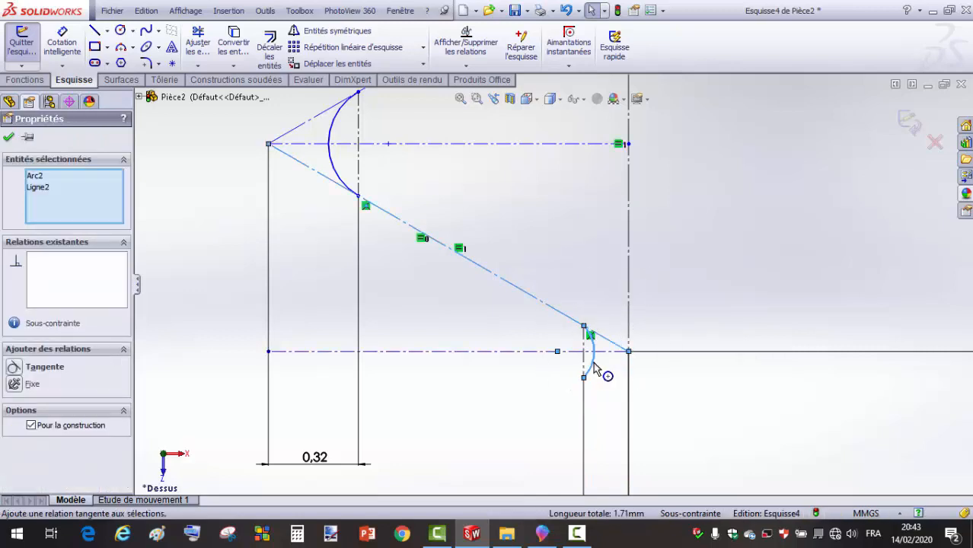
left_click(15, 368)
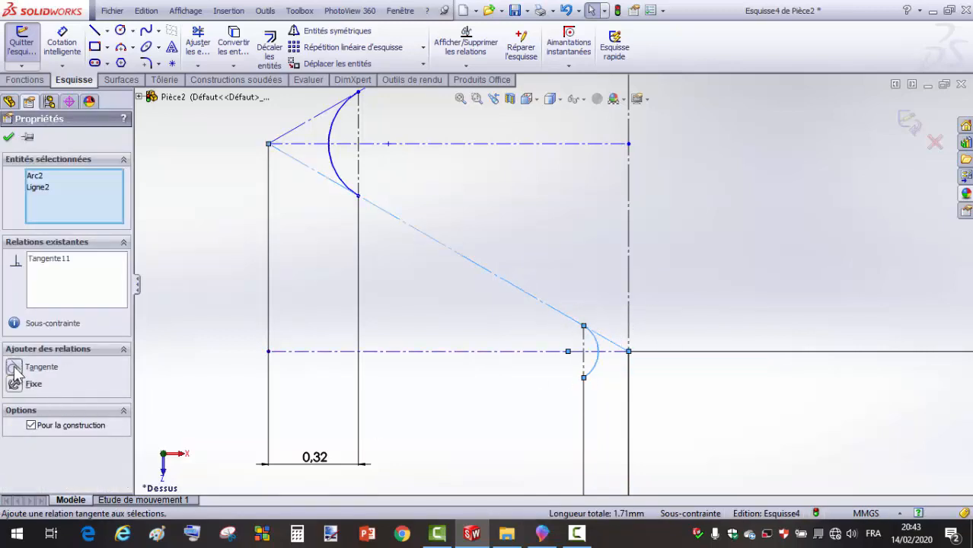
left_click(10, 139)
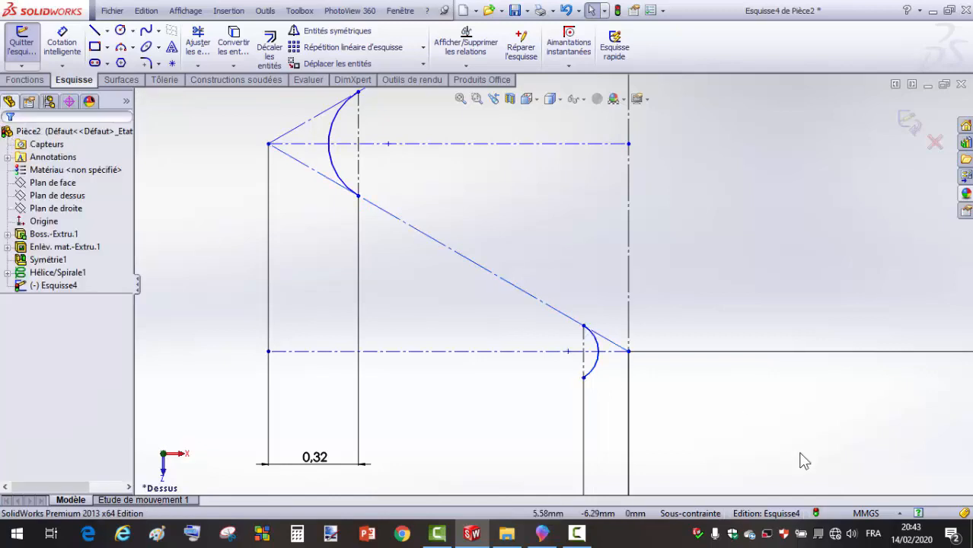
left_click(197, 42)
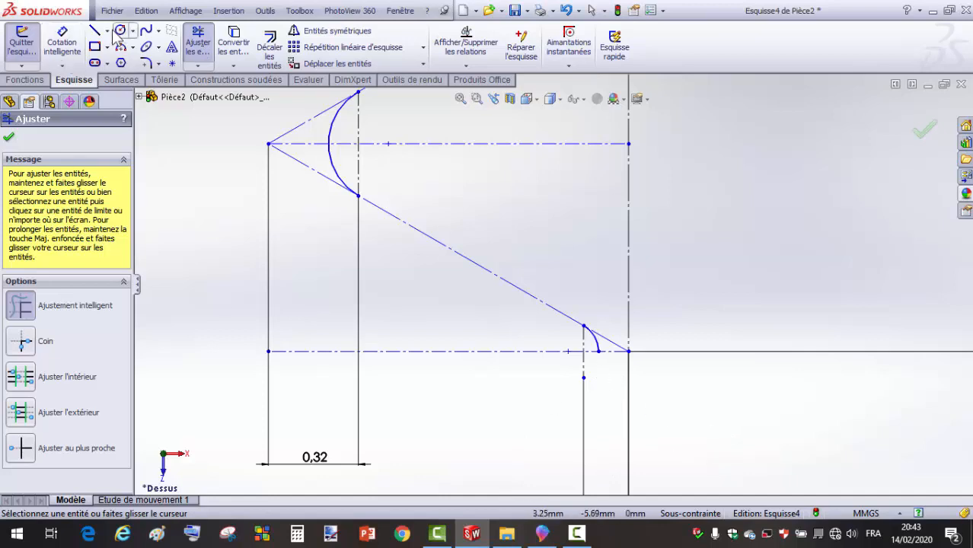
Draw a solid line along the lower slanted side from the apex arc's lower end to the small arc's upper end.
left_click(95, 31)
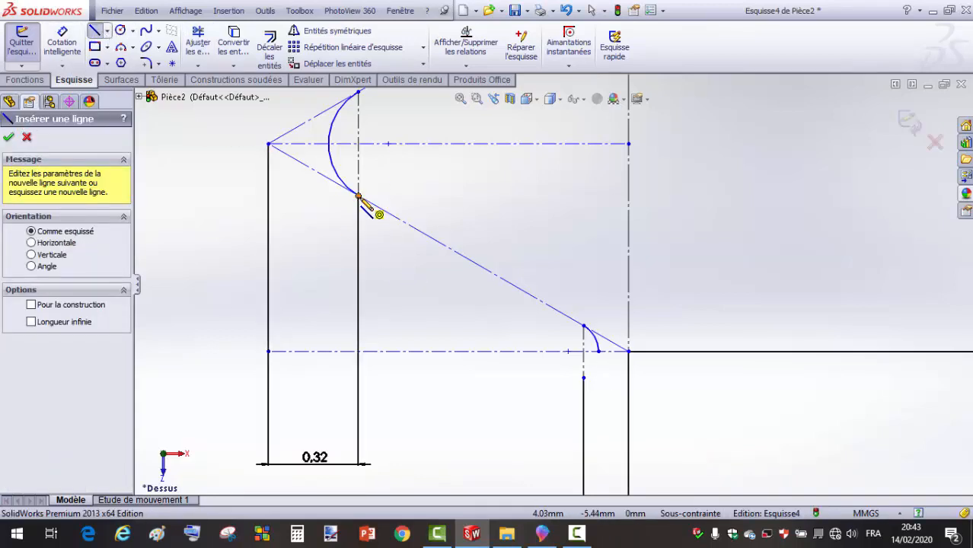
left_click(359, 197)
left_click(584, 327)
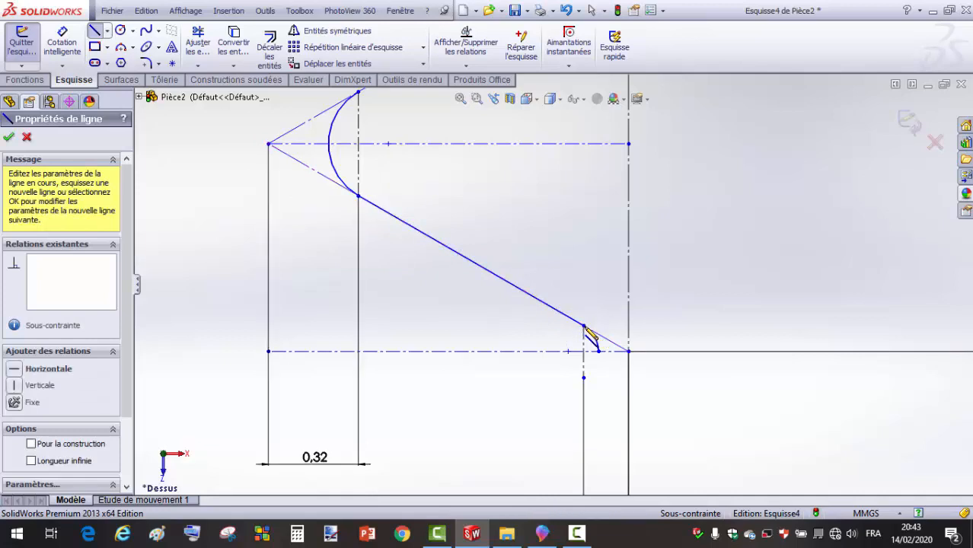
key("Escape")
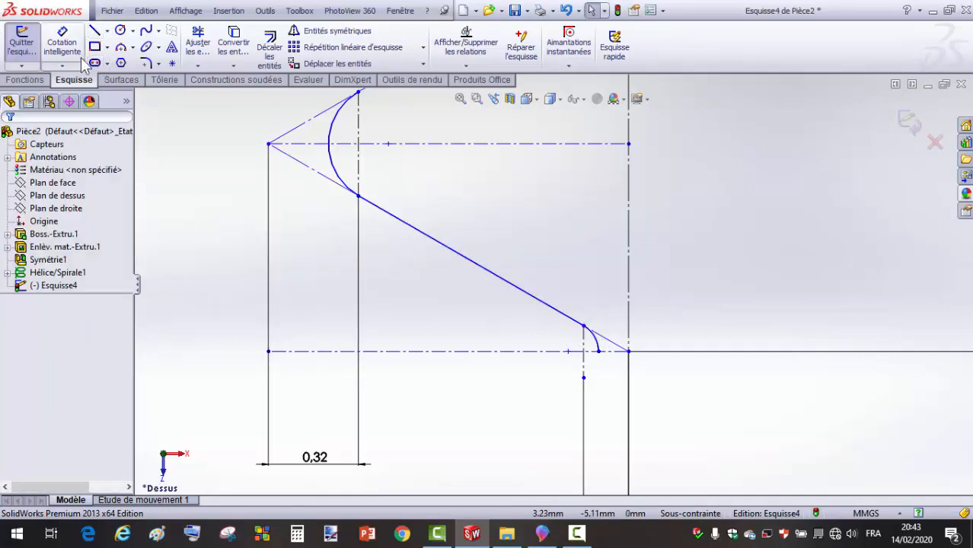
Draw a short horizontal line from the small arc's trimmed end to the triangle's lower corner.
left_click(95, 30)
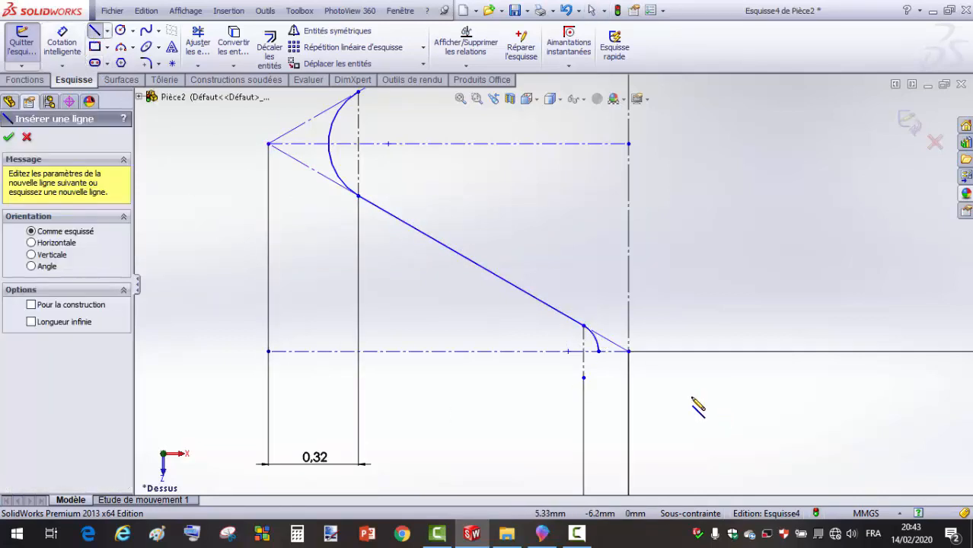
left_click(600, 351)
left_click(628, 351)
key("Escape")
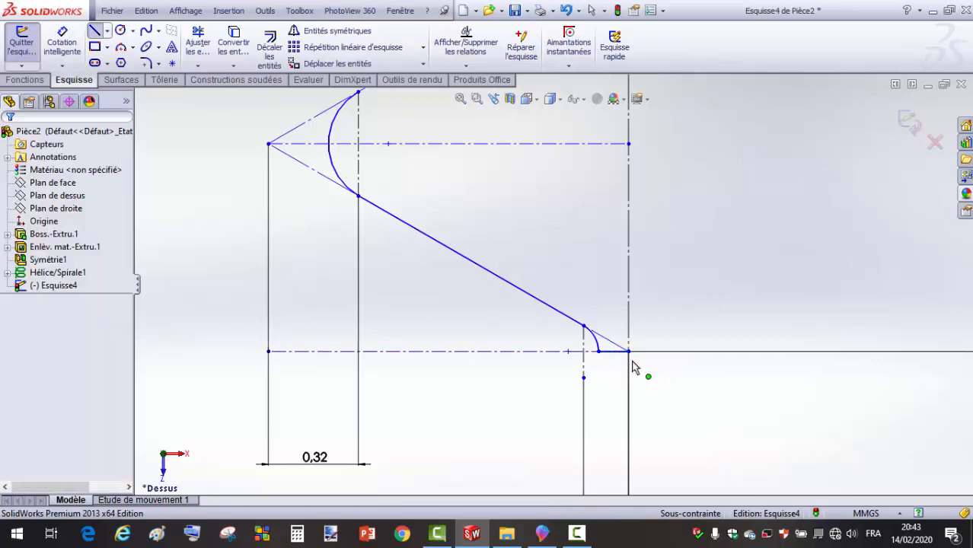
Mirror the short horizontal line, the small arc and the slanted line about the horizontal centreline through the apex.
key("z")
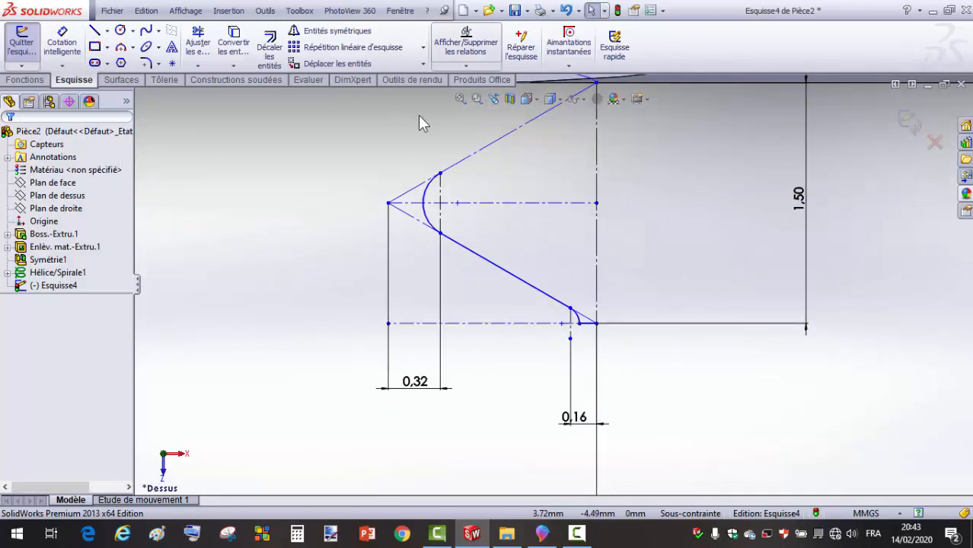
key("z")
left_click(323, 33)
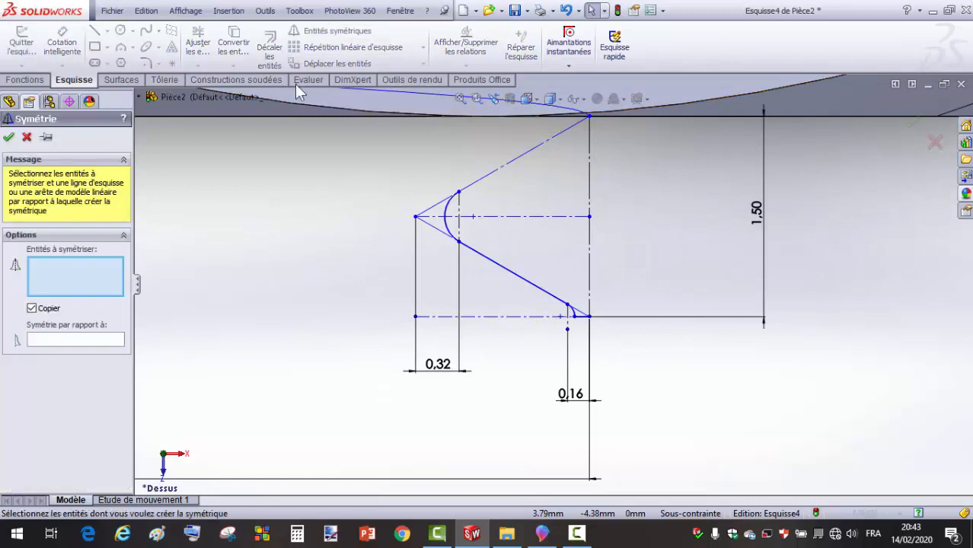
scroll(581, 317, "down", 3)
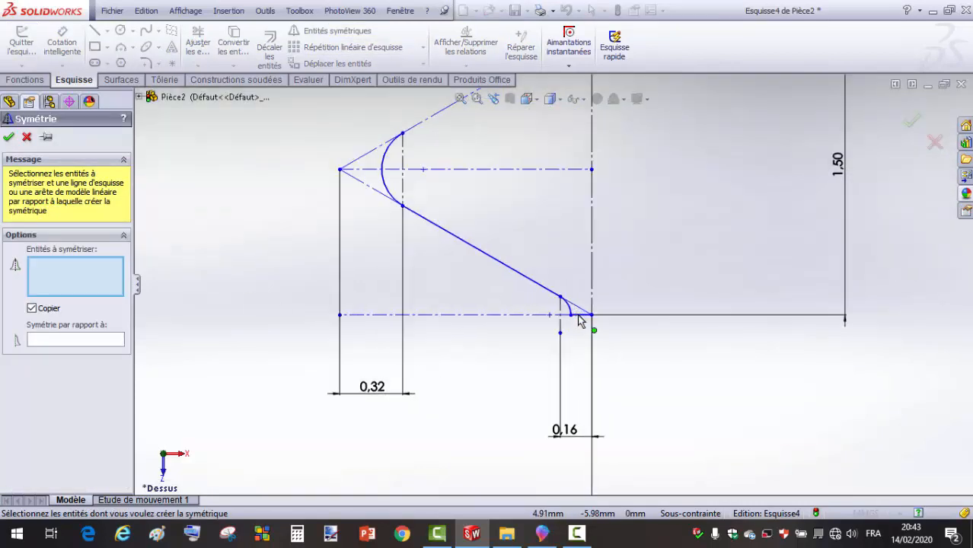
left_click(579, 315)
left_click(568, 308)
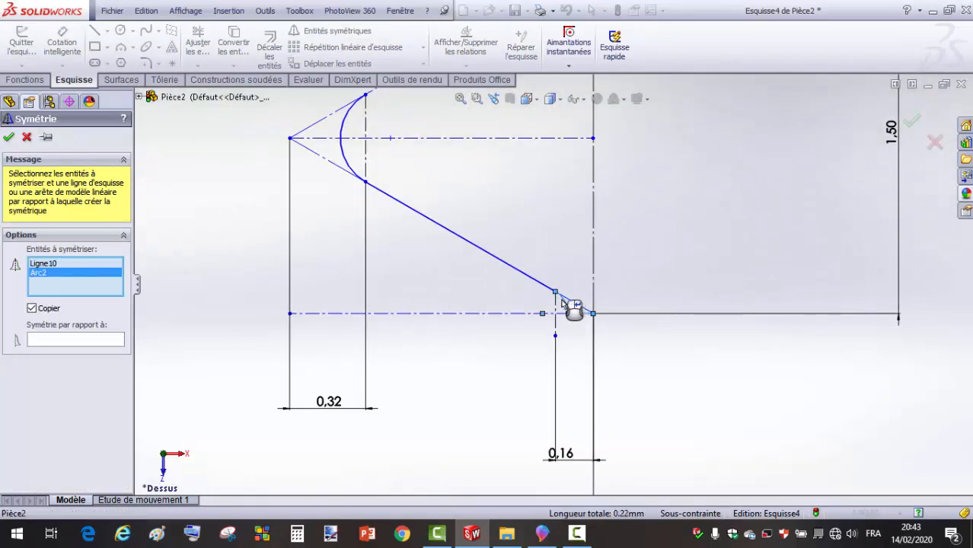
left_click(506, 267)
left_click(57, 339)
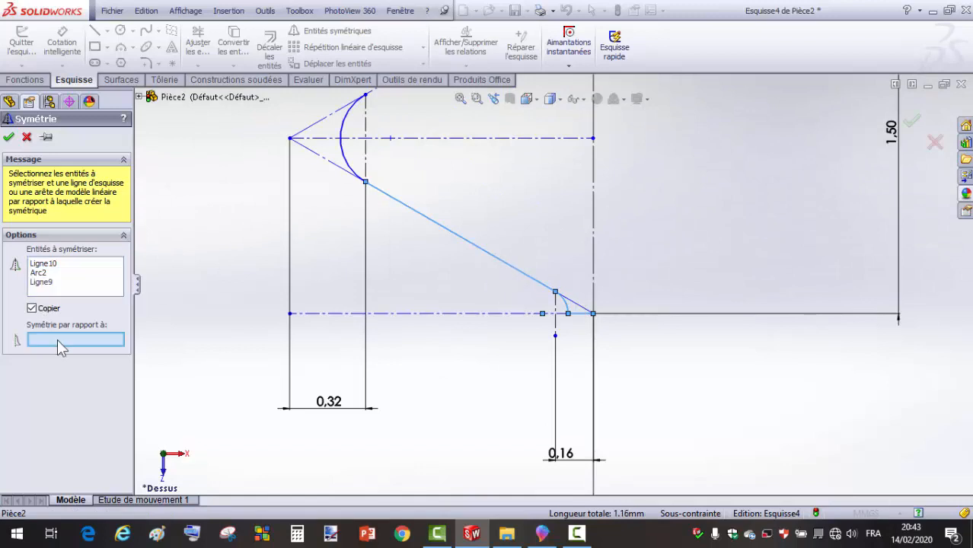
left_click(431, 138)
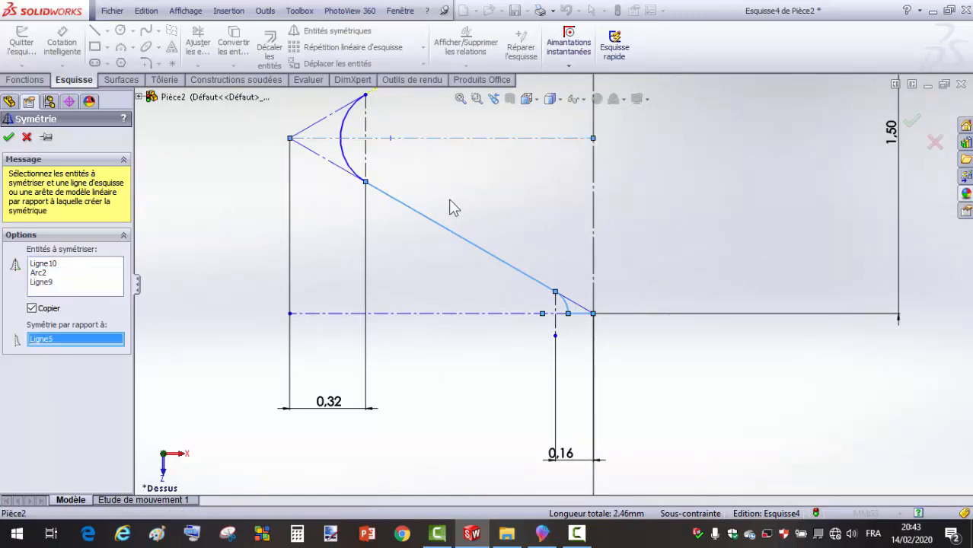
left_click(8, 138)
scroll(404, 302, "up", 5)
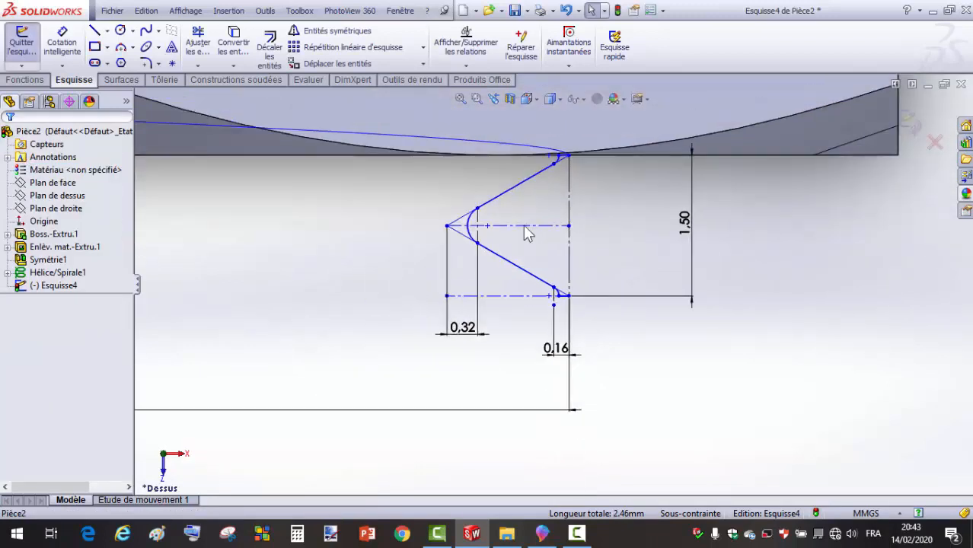
Close the thread profile with a vertical line between the triangle's upper and lower corners and exit the sketch.
left_click(95, 34)
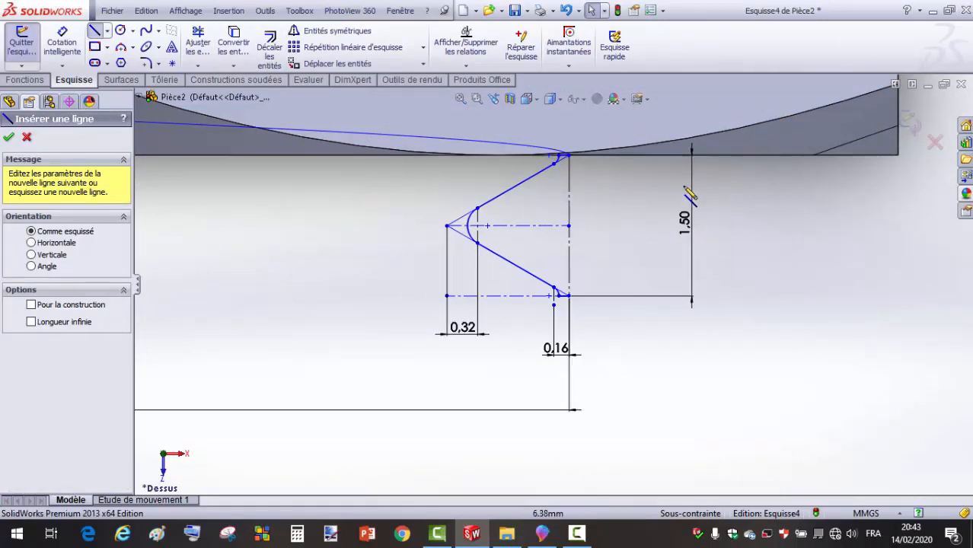
left_click(567, 156)
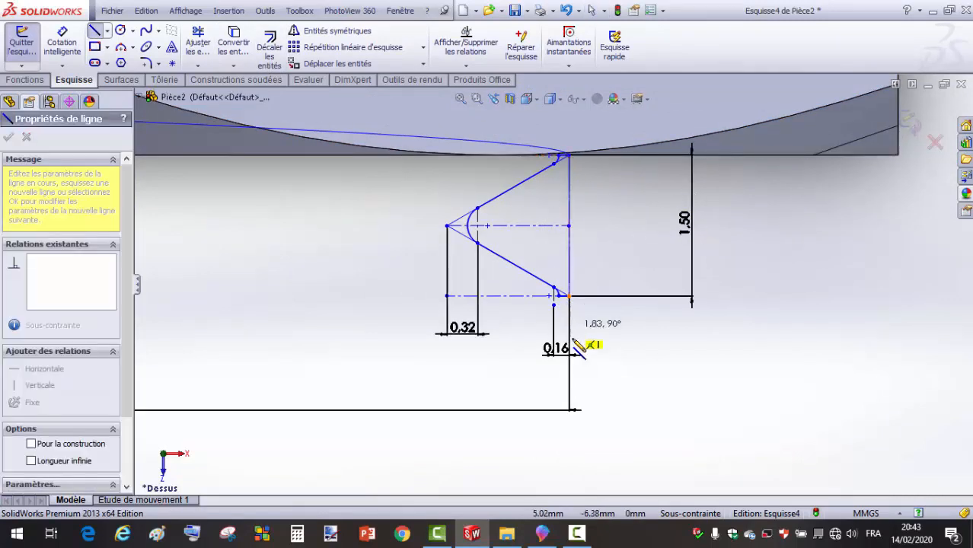
left_click(569, 296)
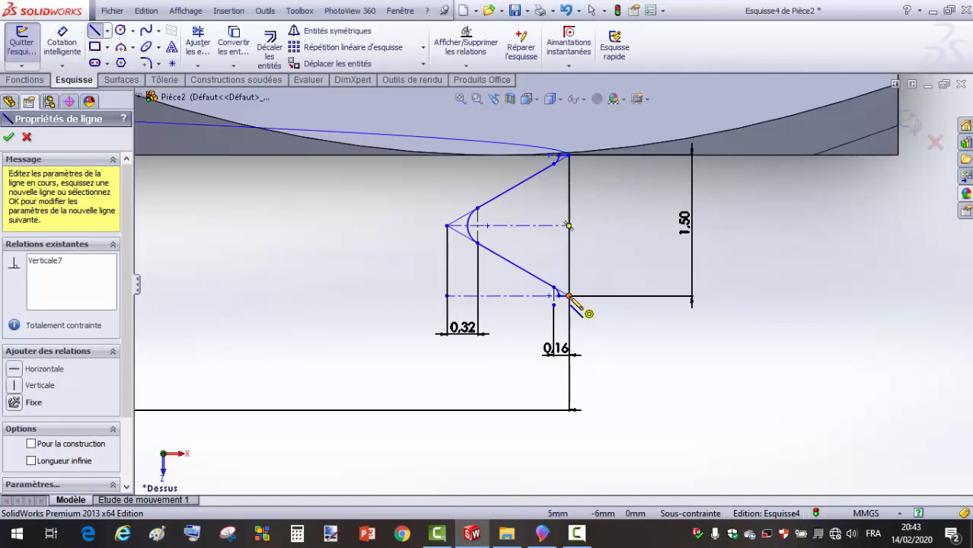
key("Escape")
left_click(929, 125)
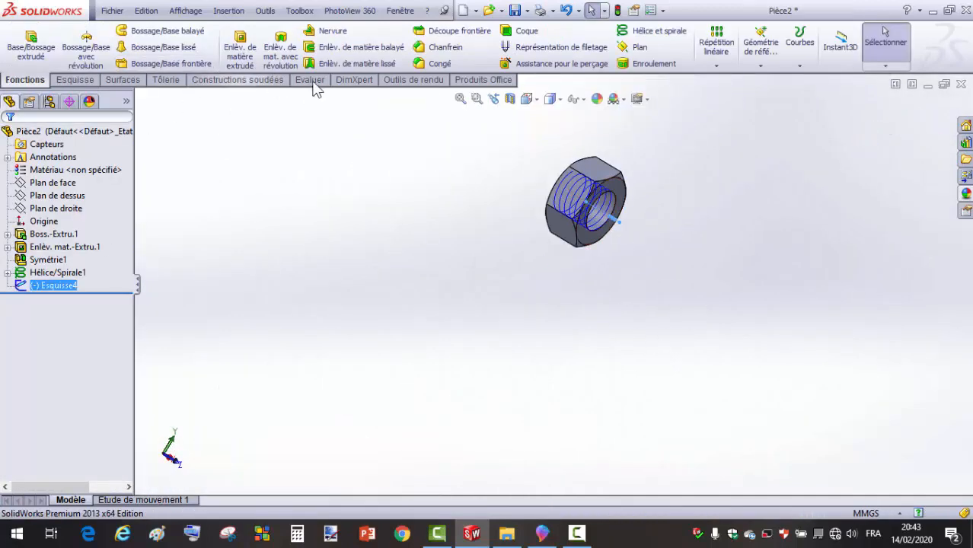
Sweep the thread profile sketch as a boss along the helix in the nut's hole.
left_click(161, 32)
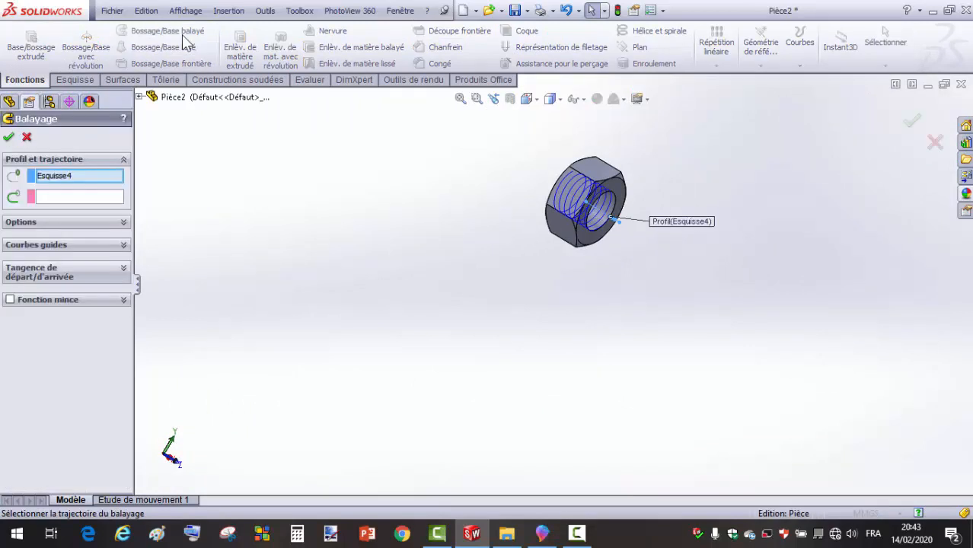
left_click(94, 197)
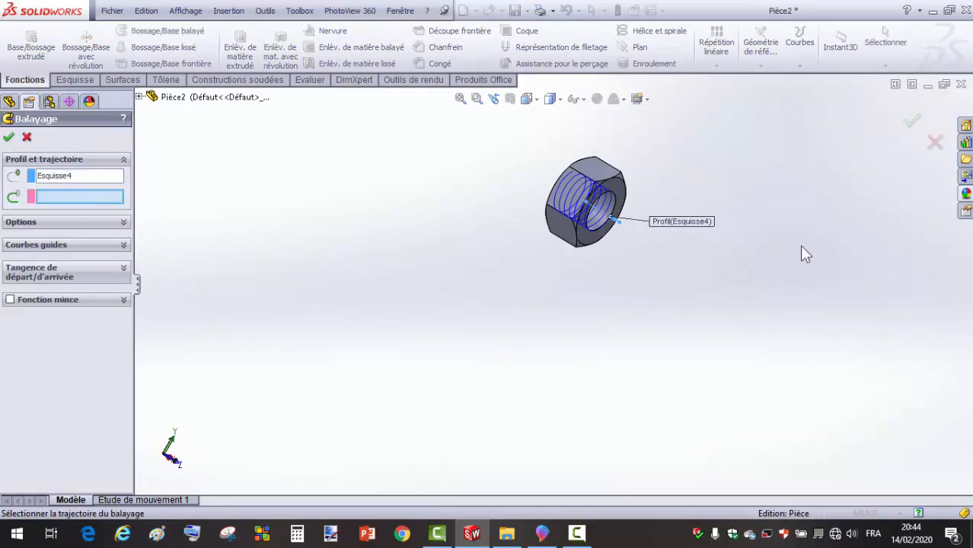
left_click(601, 200)
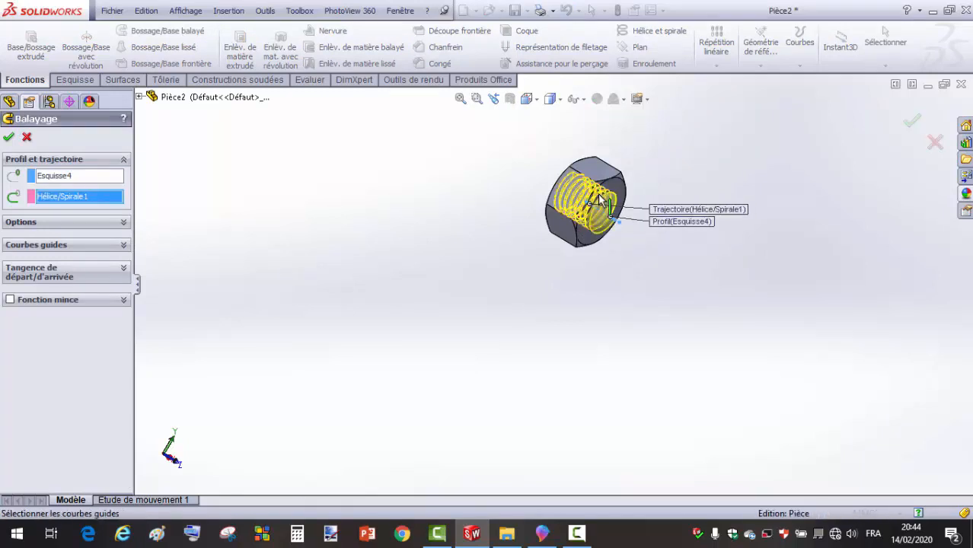
key("Return")
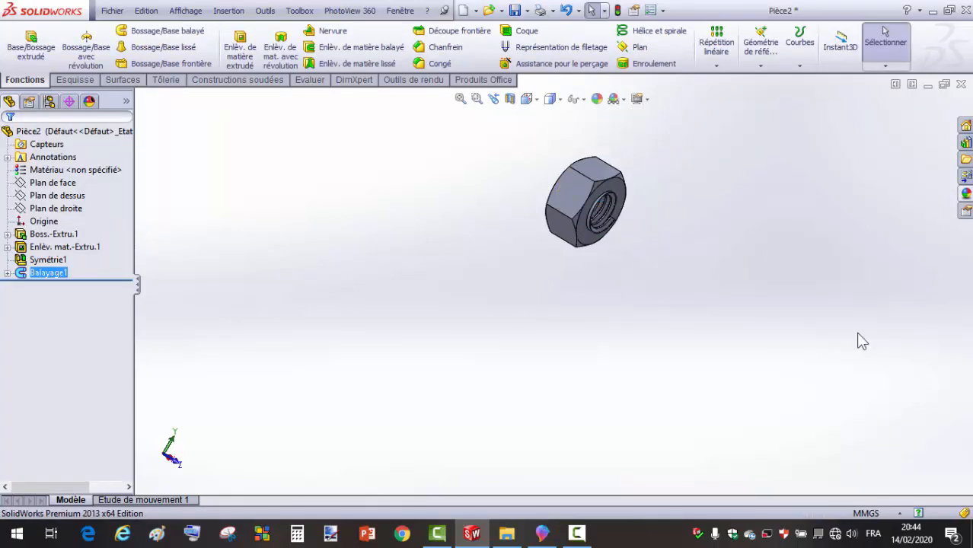
Examine the swept thread and both end faces of the nut from several angles.
scroll(562, 261, "down", 5)
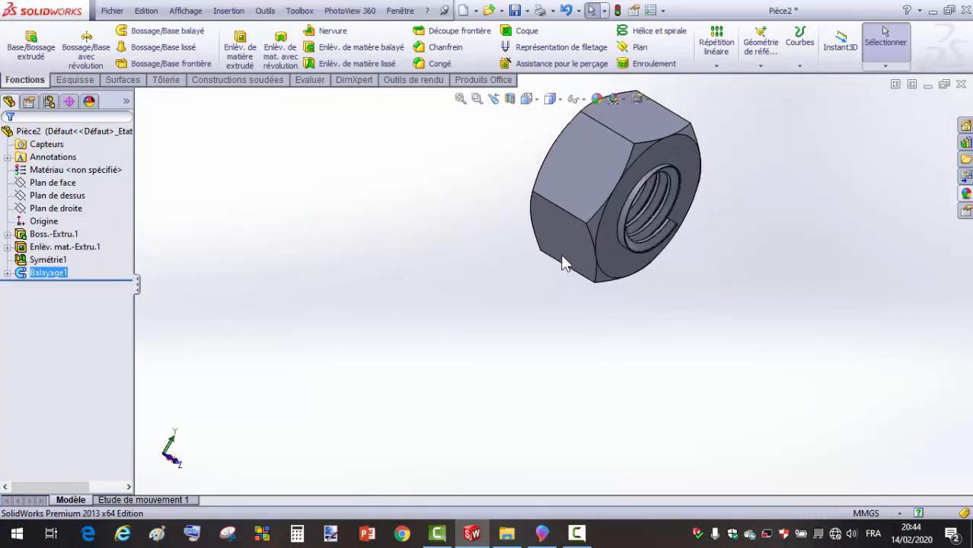
key("Right")
key("Right")
key("Right")
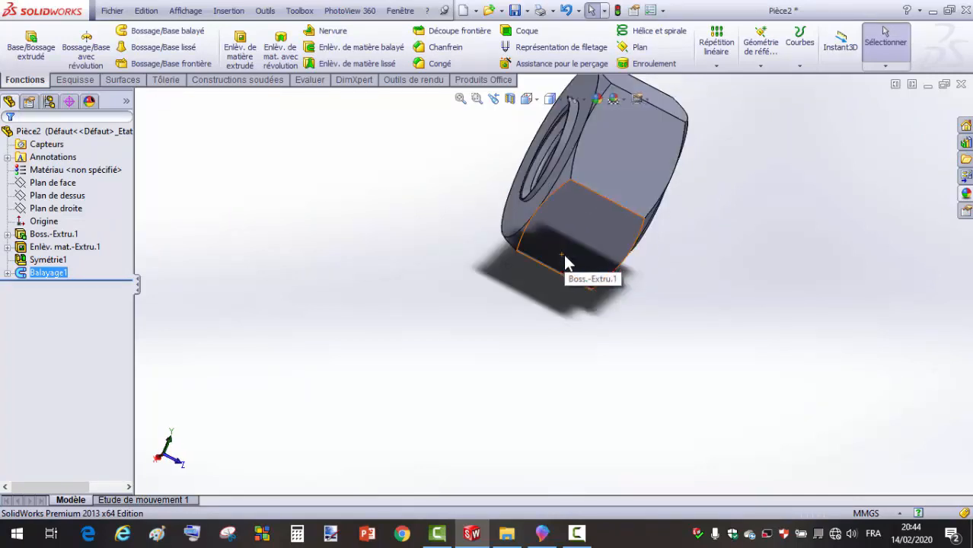
key("Right")
key("Right")
key("Right")
key("Right")
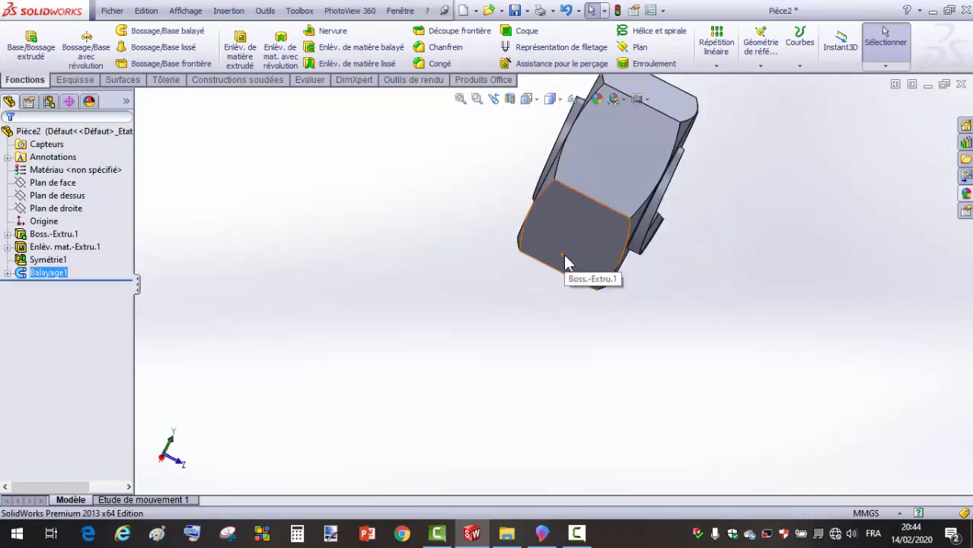
key("Left")
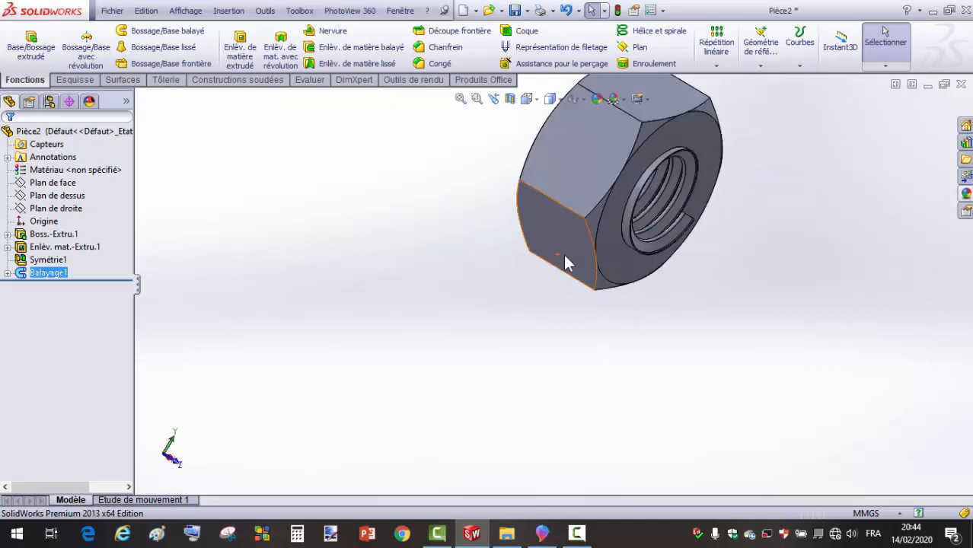
key("Right")
key("Right")
key("Left")
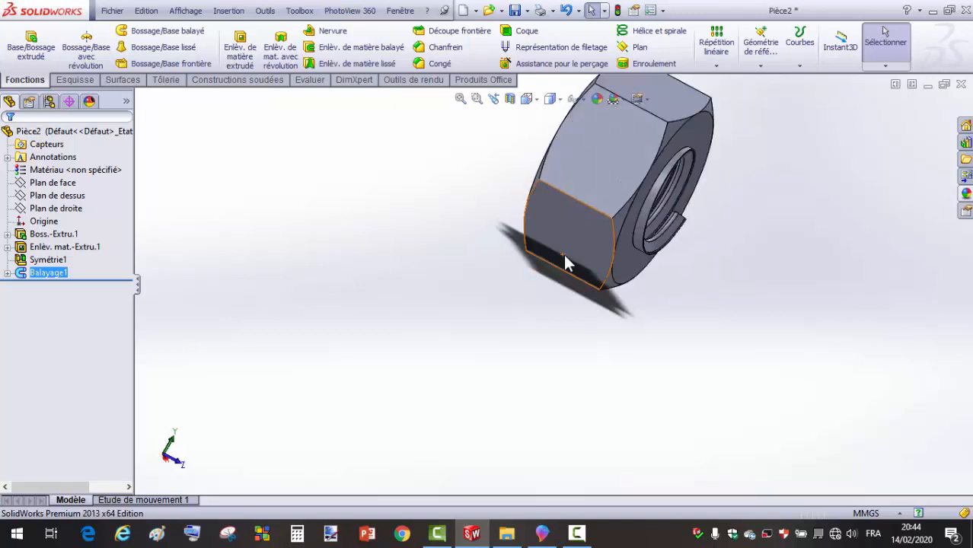
key("Right")
key("Right")
key("Right")
key("Left")
key("Left")
key("Left")
key("Left")
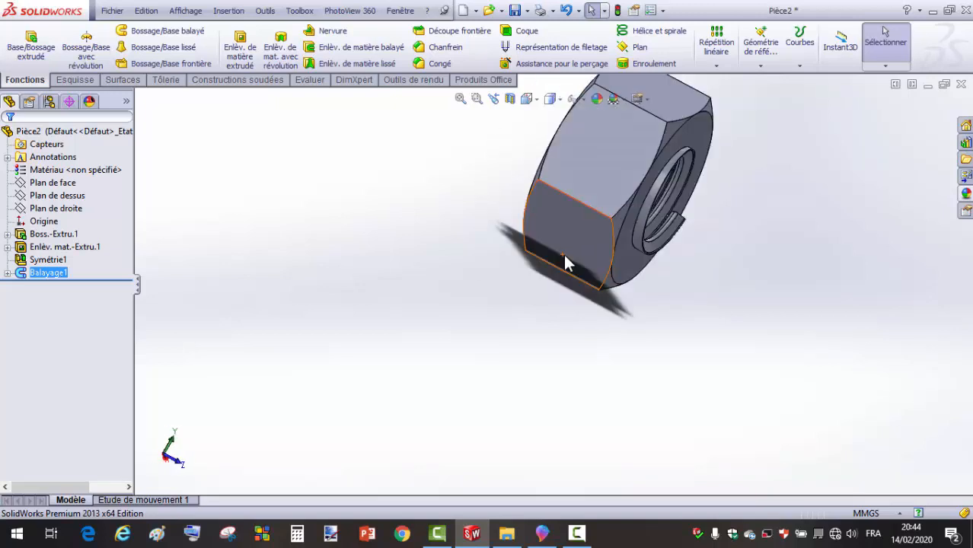
key("Right")
Sketch two rectangles about 21 mm tall on one of the nut's side flats, one beyond each end face alongside the protruding thread.
left_click(629, 207)
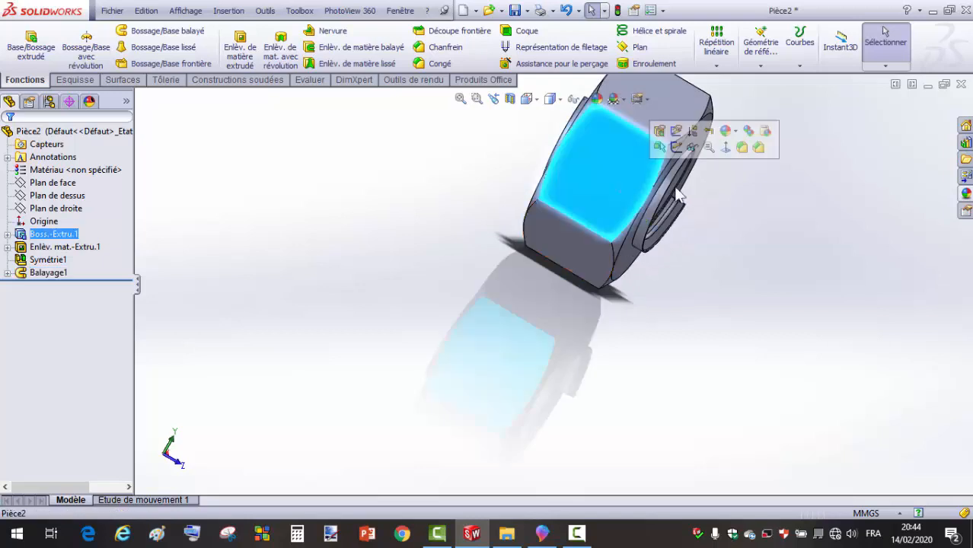
left_click(741, 149)
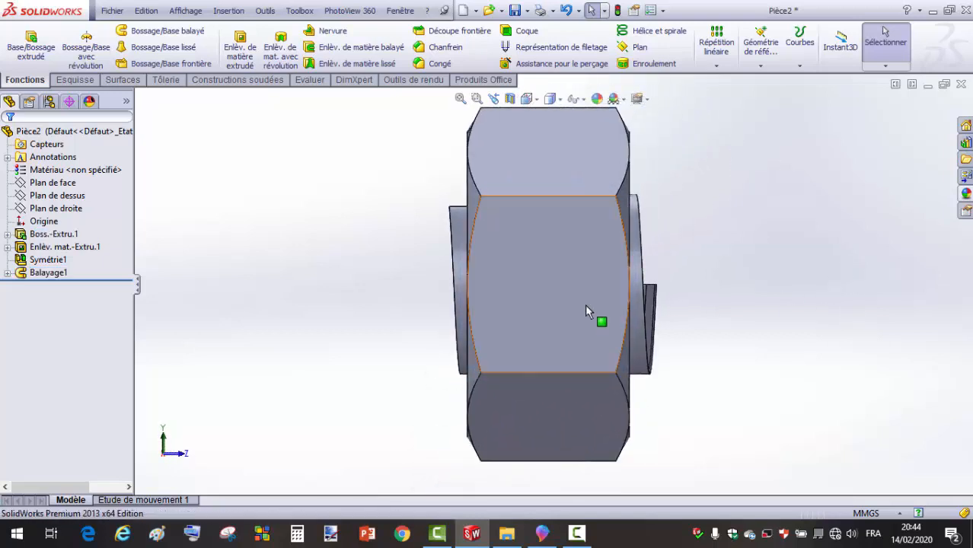
left_click(565, 272)
left_click(617, 230)
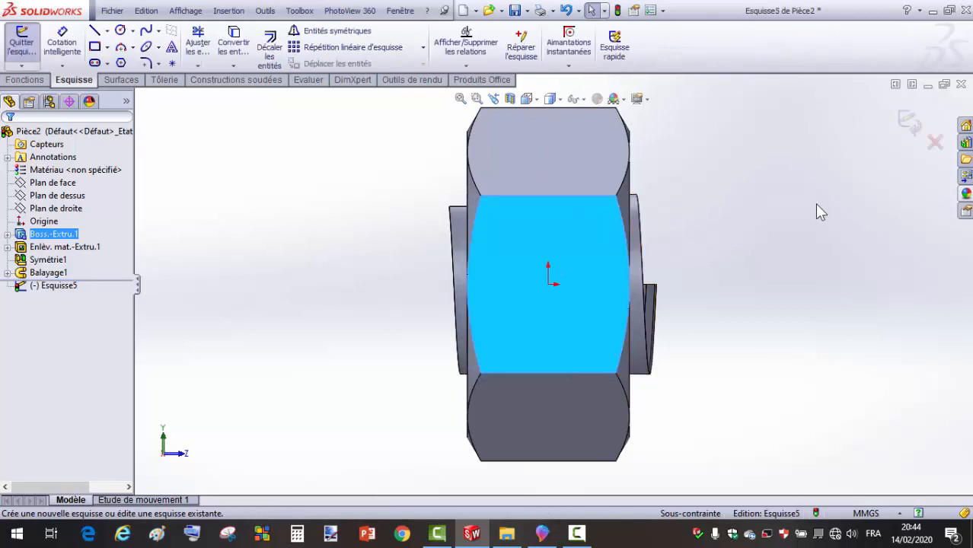
left_click(95, 47)
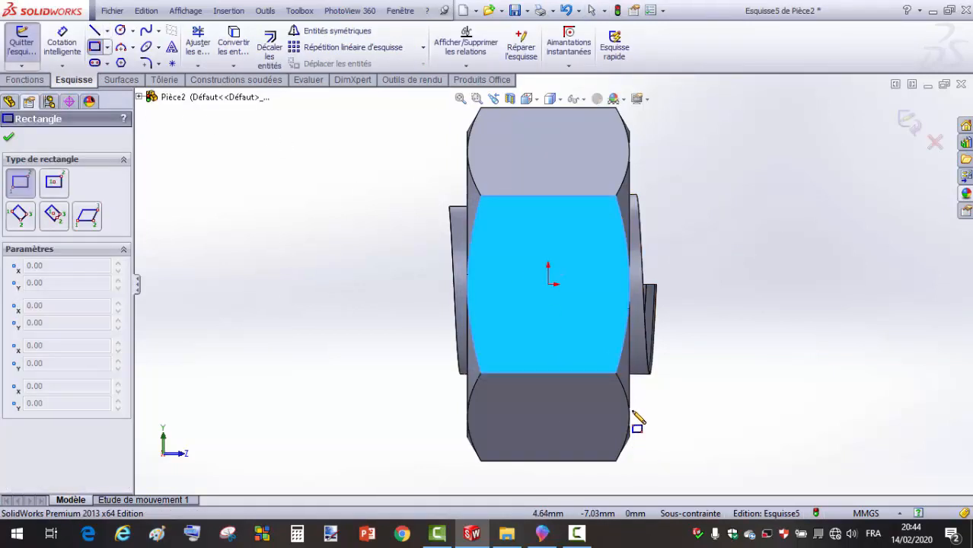
left_click(683, 470)
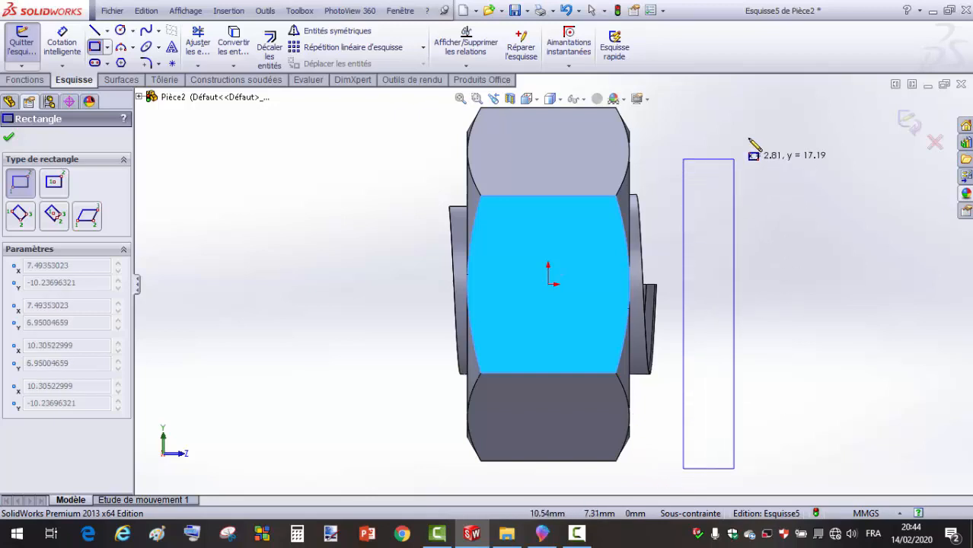
left_click(796, 90)
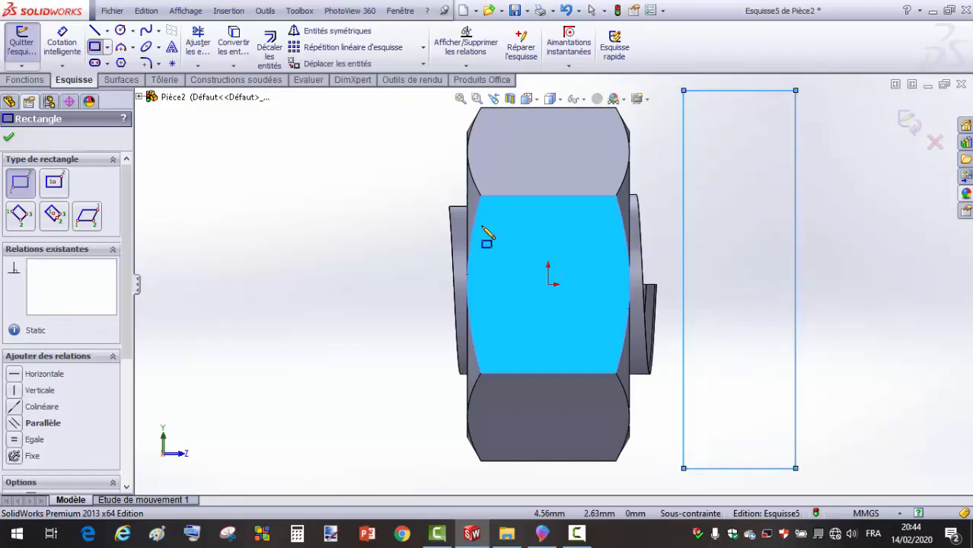
left_click(449, 106)
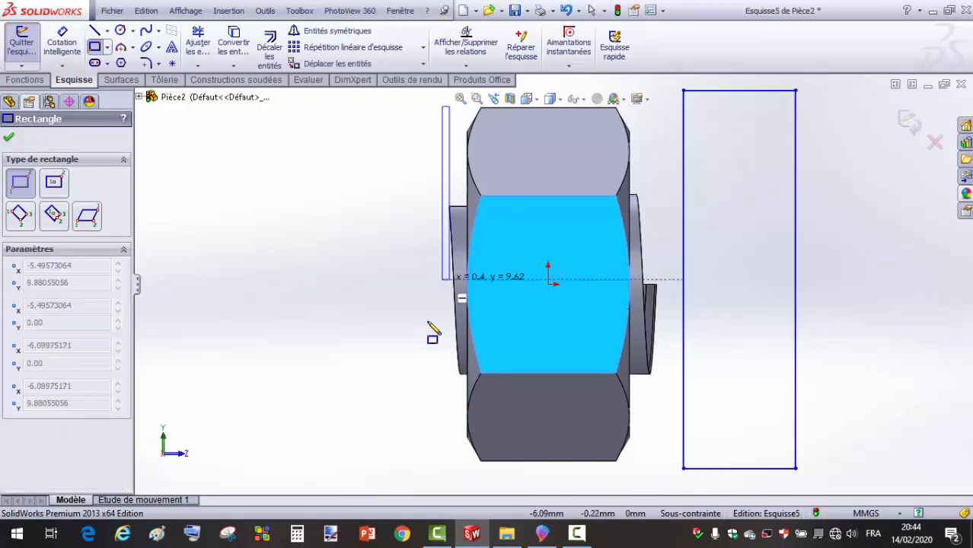
left_click(306, 476)
key("Escape")
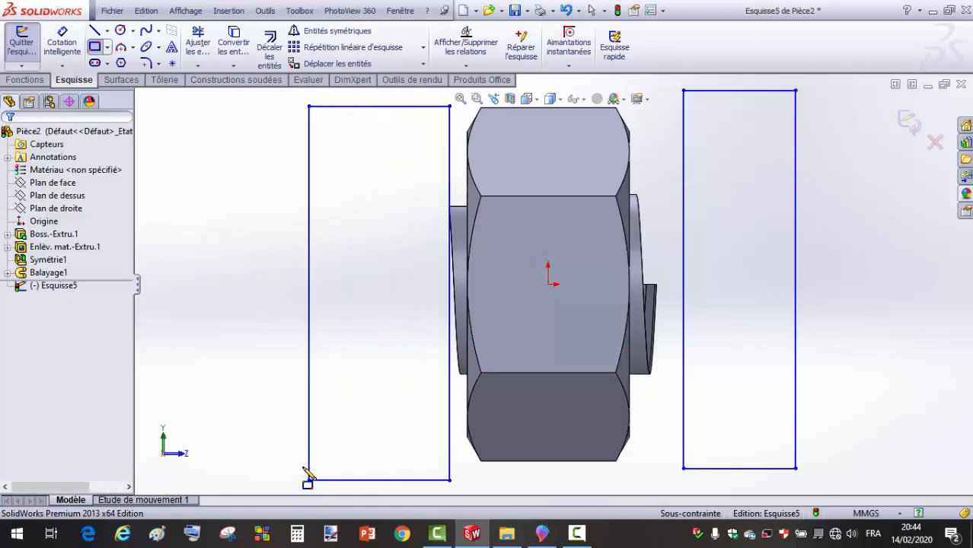
Make the inner vertical side of the left rectangle collinear with the adjacent end-face edge of the nut.
left_click(450, 187)
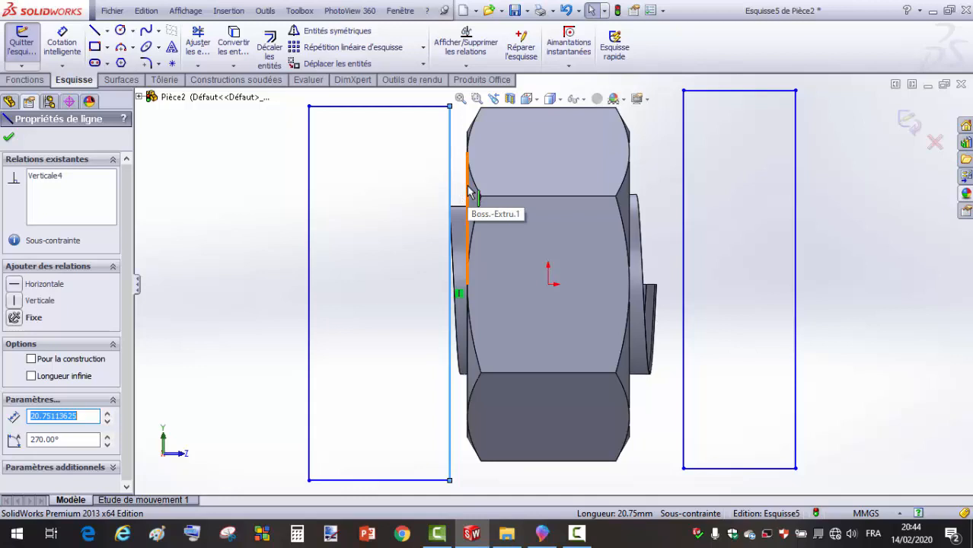
left_click(467, 193, "ctrl")
left_click(514, 134)
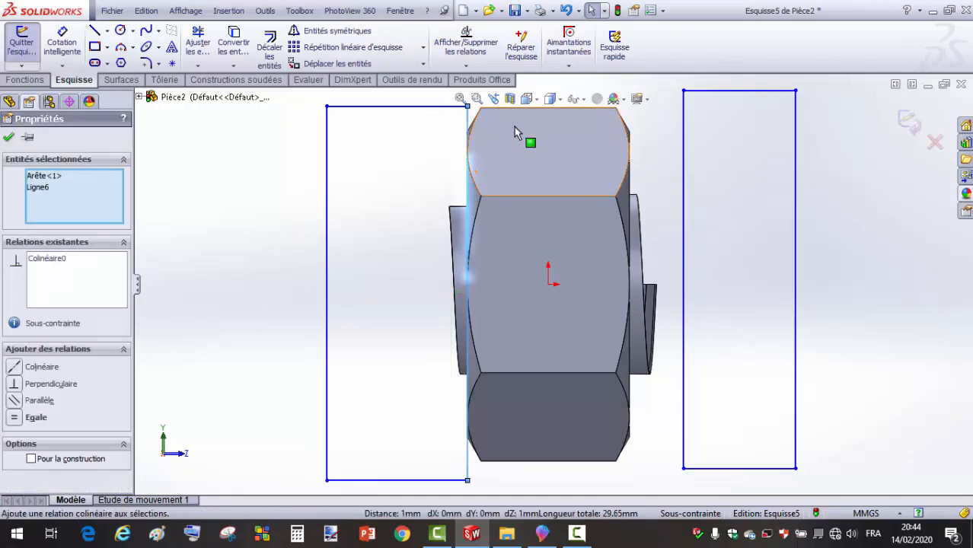
Make the inner vertical side of the right rectangle collinear with the nut's opposite end-face edge.
left_click(706, 202)
left_click(685, 186)
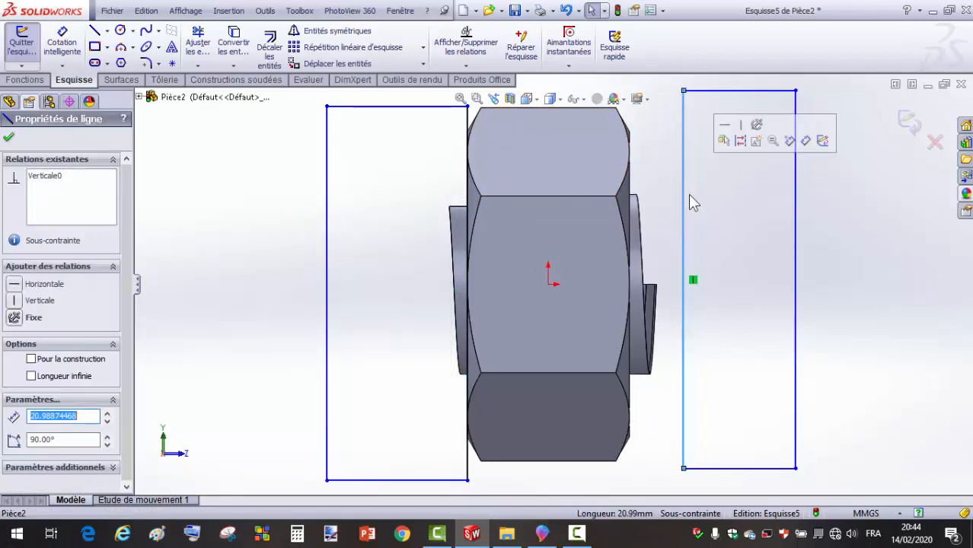
left_click(629, 227, "ctrl")
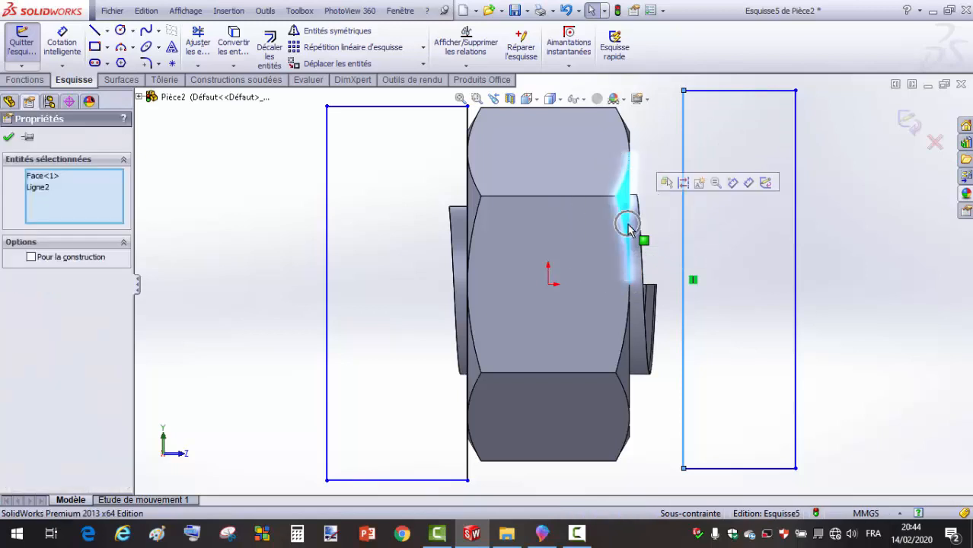
left_click(832, 263)
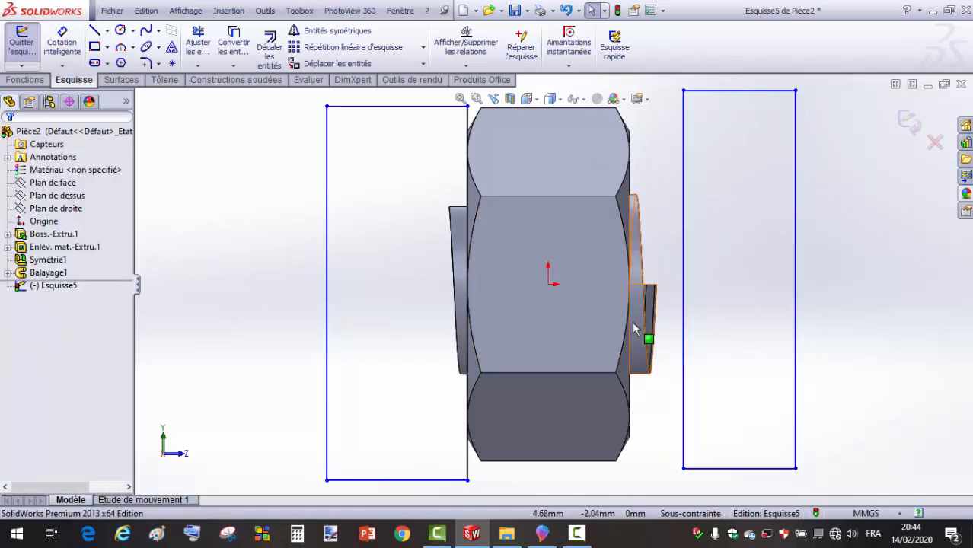
left_click(683, 278, "ctrl")
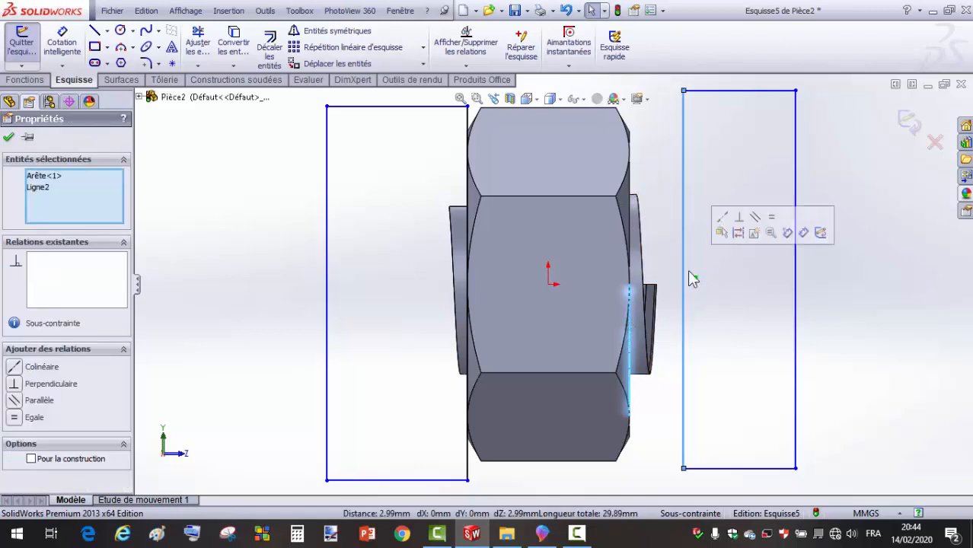
left_click(817, 272)
Cut away the protruding thread ends with a blind extruded cut of both rectangles, 39 mm deep.
left_click(25, 81)
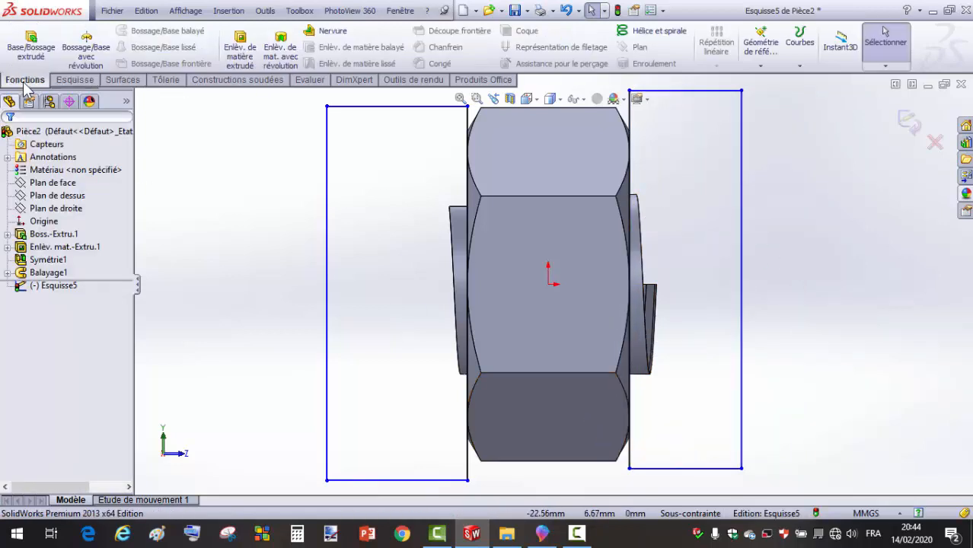
left_click(240, 47)
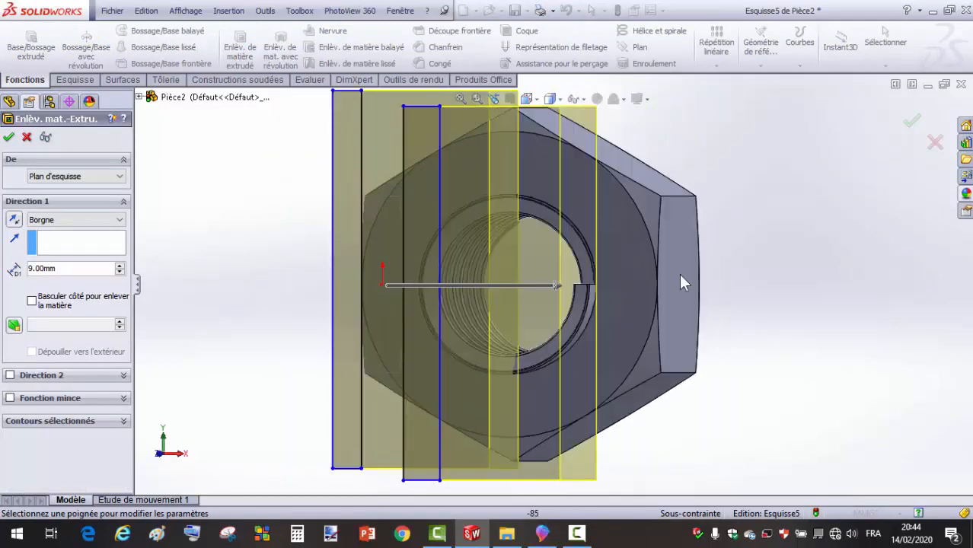
left_click(119, 265)
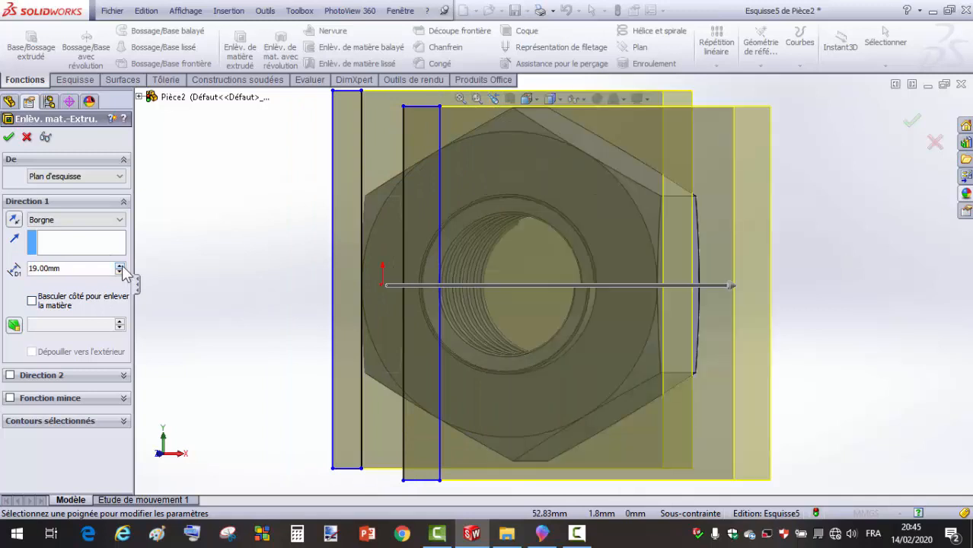
left_click(120, 265)
left_click(120, 265)
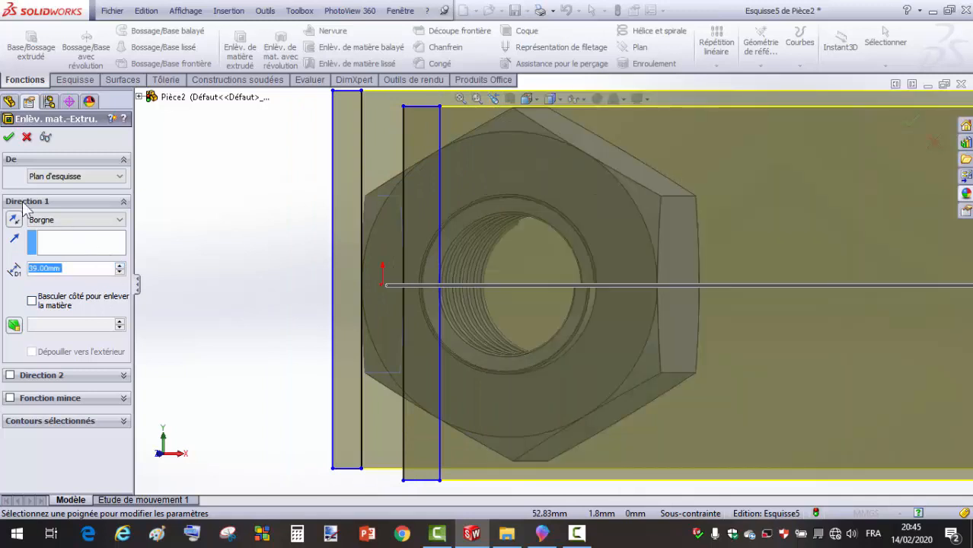
left_click(9, 139)
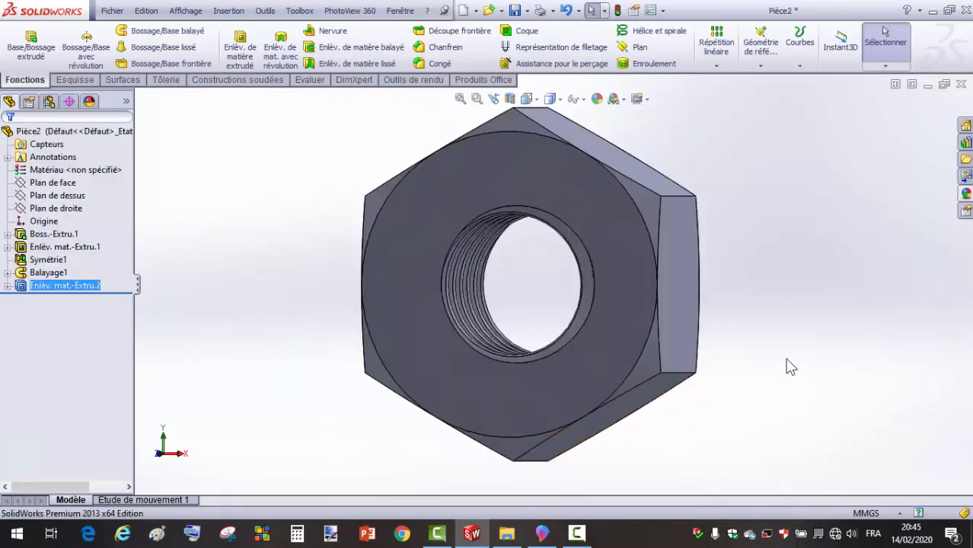
Examine the trimmed nut all the way around, checking both end faces and the thread ends.
left_click(799, 352)
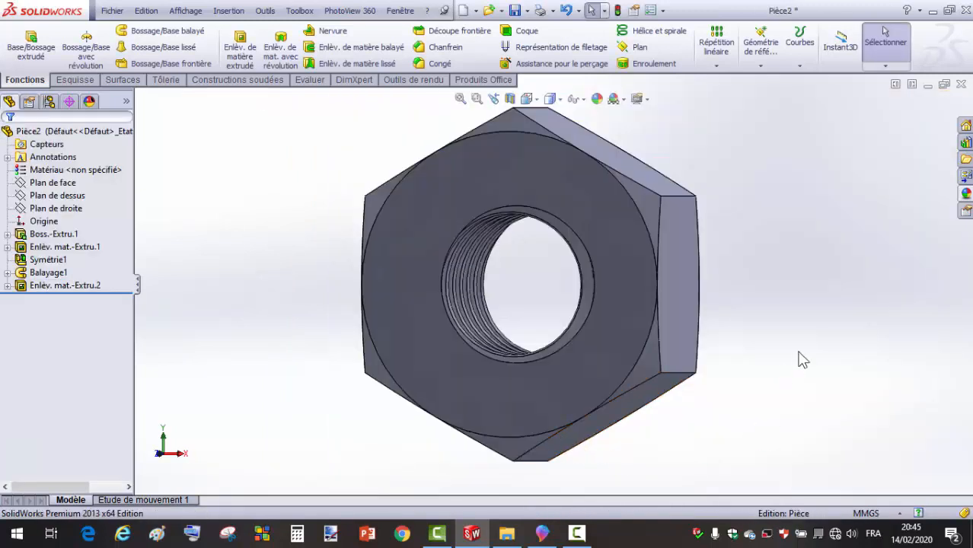
key("Right")
key("Right")
key("Right")
key("Right")
key("Right")
key("Right")
key("Right")
key("Right")
key("Right")
key("Right")
key("Right")
key("Right")
key("Right")
key("Right")
key("Right")
key("Right")
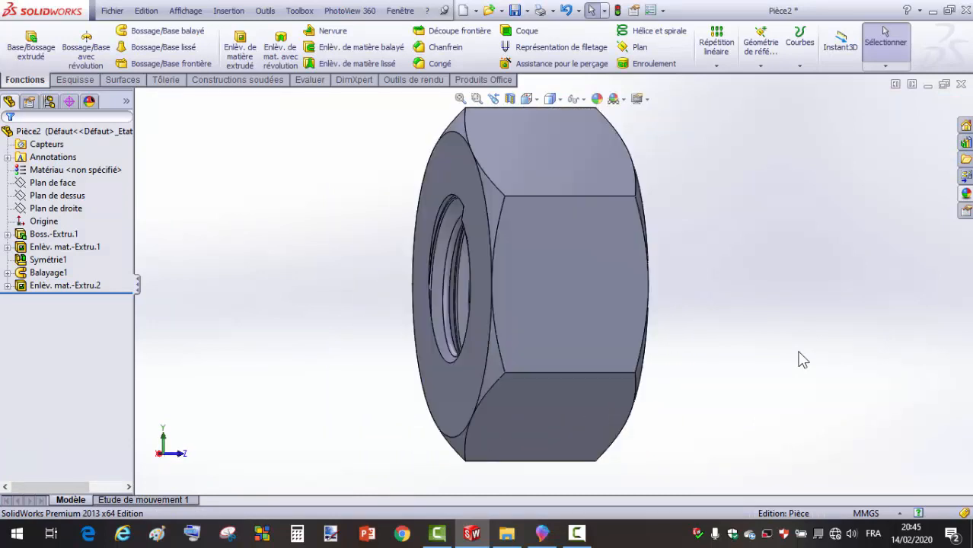
key("Right")
key("Right")
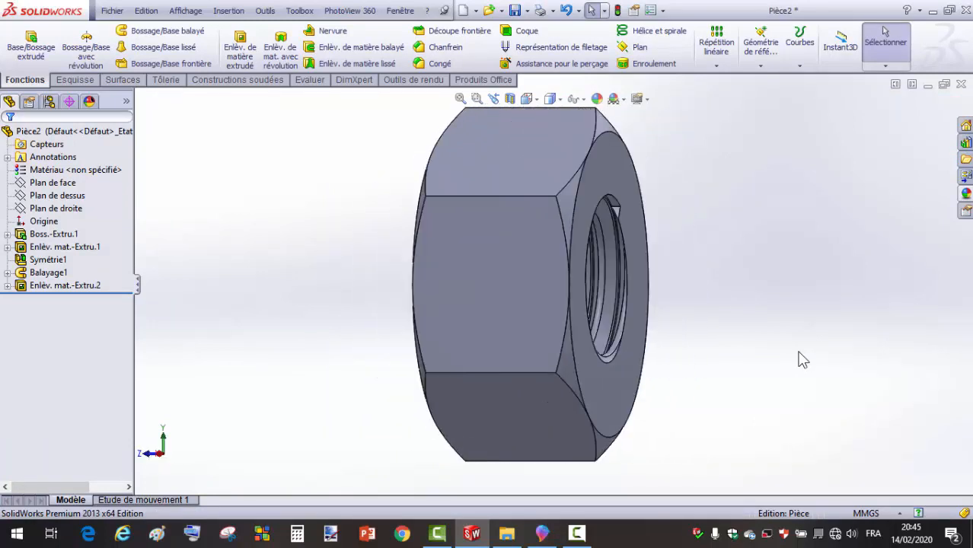
key("Right")
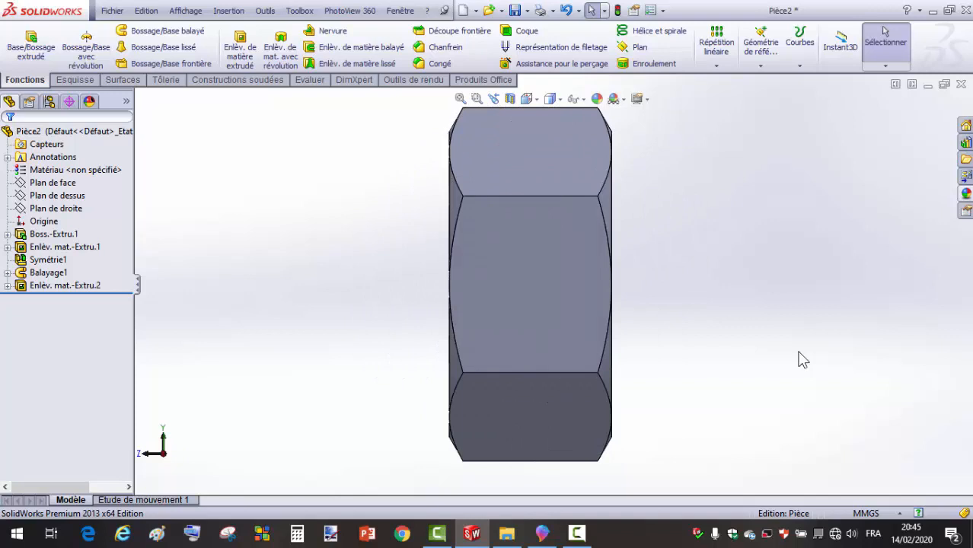
key("Right")
key("Right")
key("Right")
key("Right")
key("Right")
key("Right")
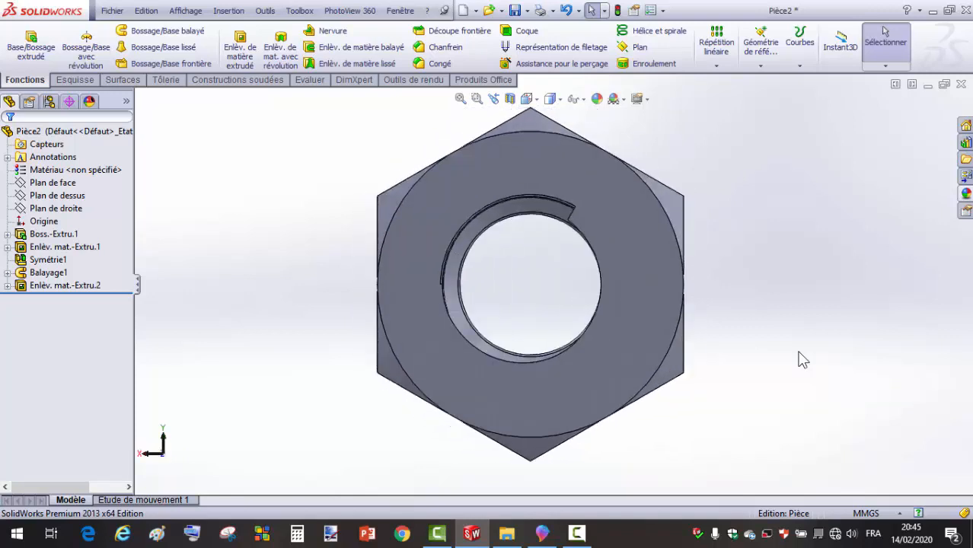
key("Right")
key("Right")
key("Right")
key("Right")
key("Right")
key("Right")
key("Right")
key("Right")
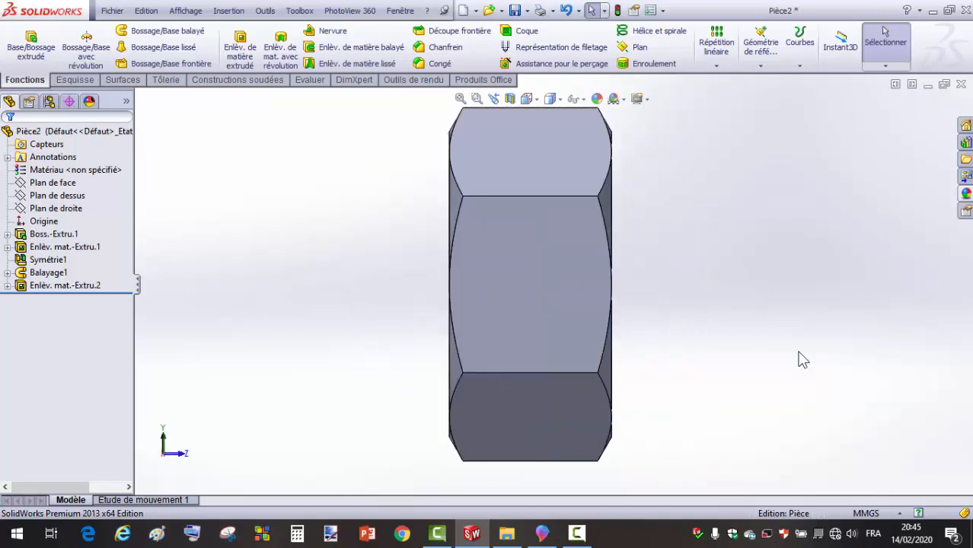
Examine the nut from all sides, including a close-up of the thread end on the end face.
key("Right")
key("Right")
key("Right")
key("Right")
key("Right")
key("Right")
key("Right")
key("Right")
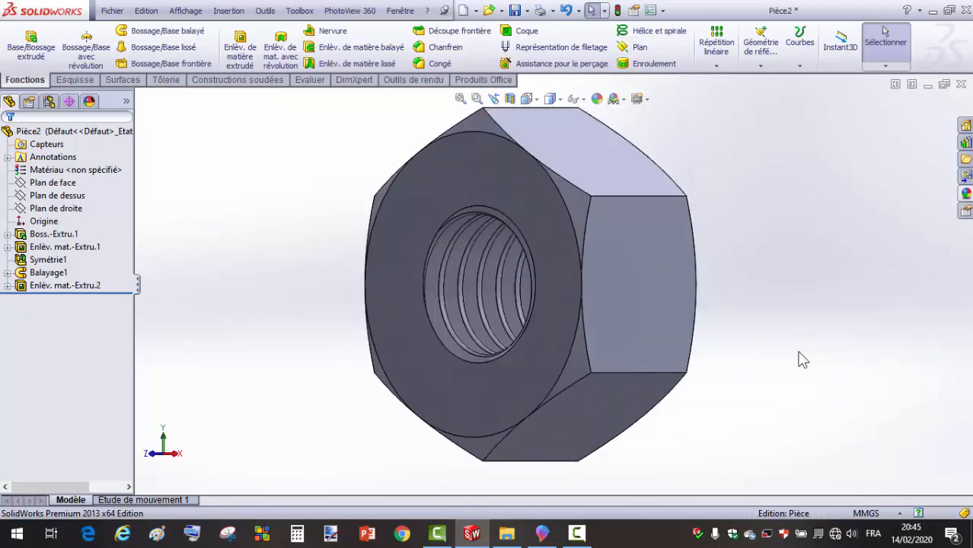
key("Right")
key("Right")
key("Right")
key("Right")
key("Right")
key("Right")
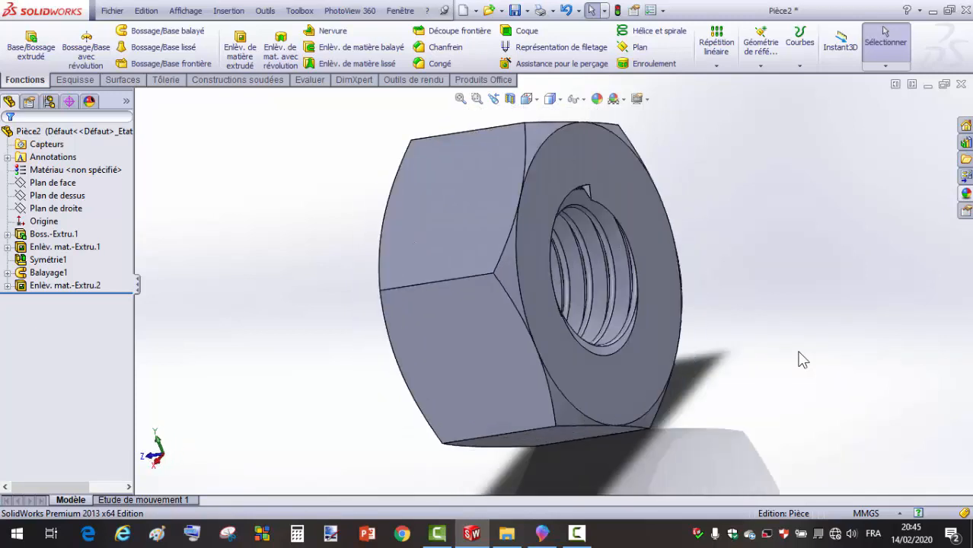
key("Right")
key("Right")
key("Right")
key("Right")
key("Right")
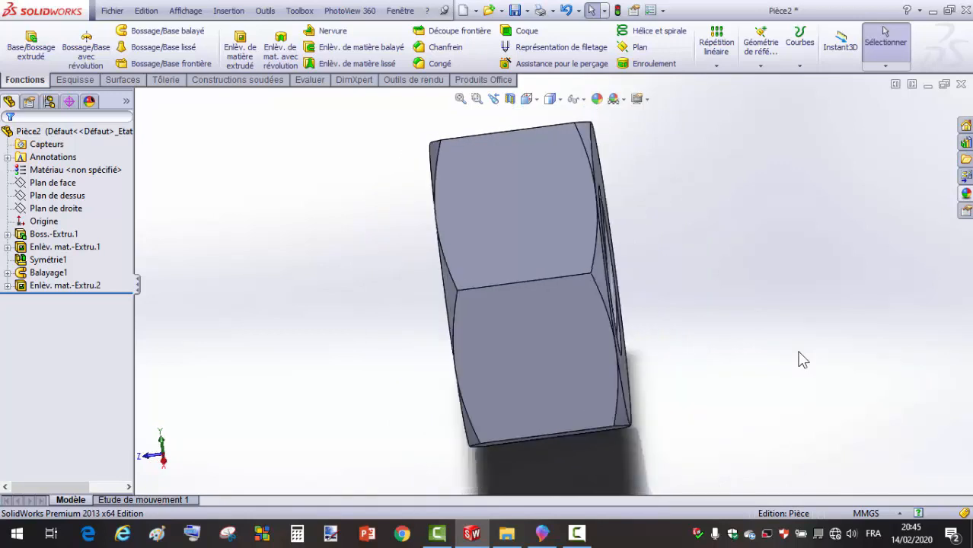
key("Left")
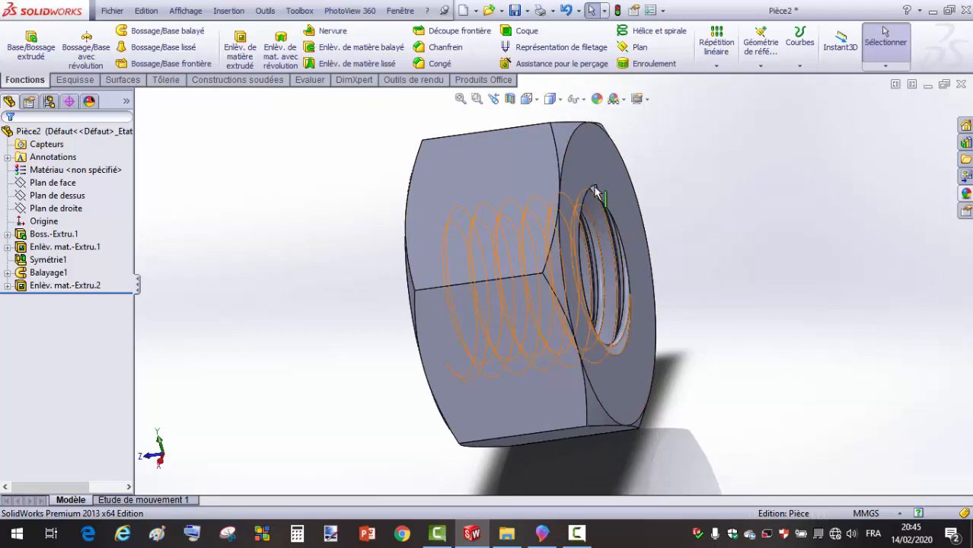
scroll(602, 278, "down", 6)
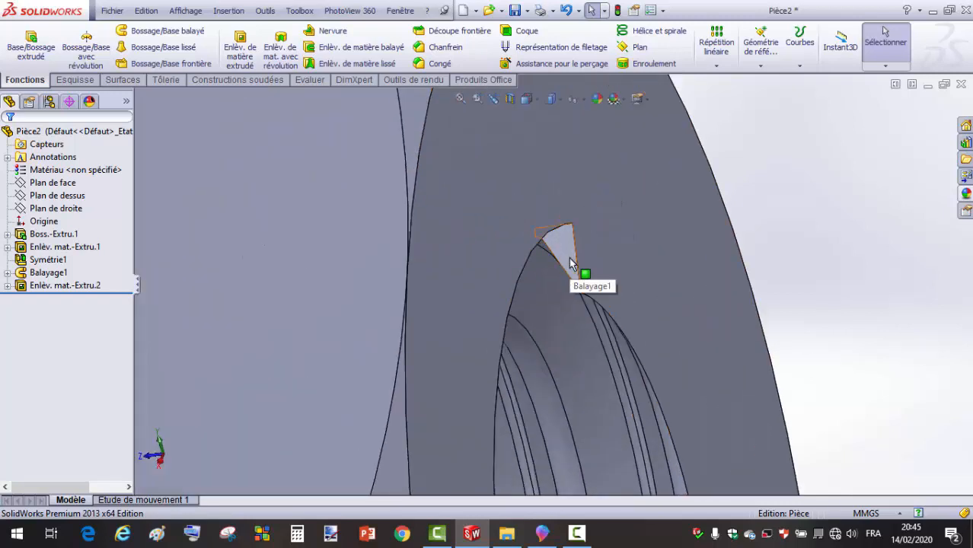
scroll(569, 257, "up", 2)
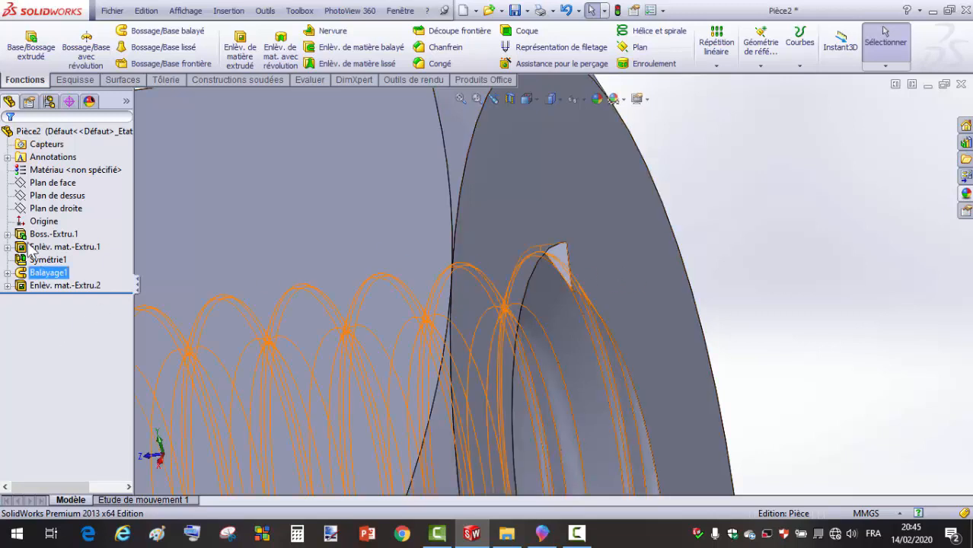
Edit the helix of the thread sweep and set its height to 20 mm.
left_click(7, 272)
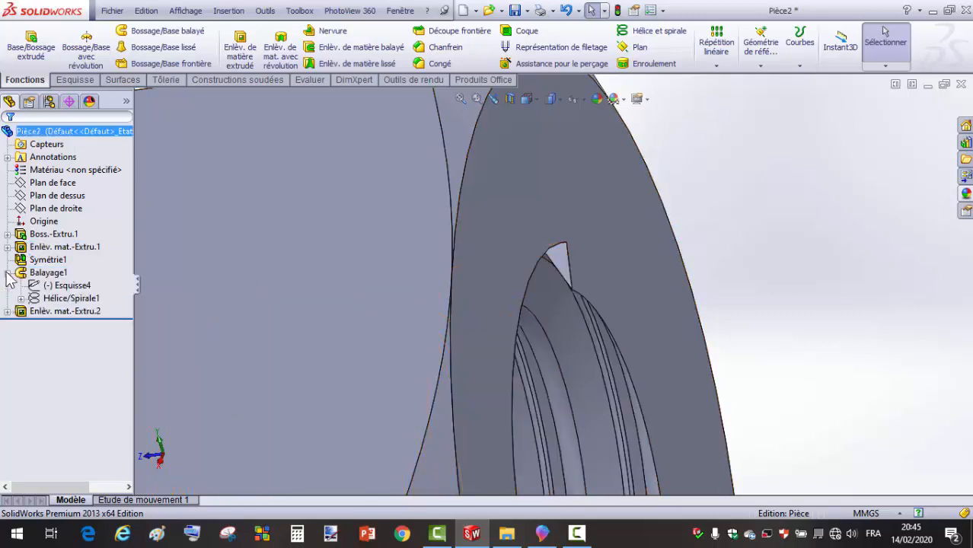
left_click(57, 300)
left_click(67, 261)
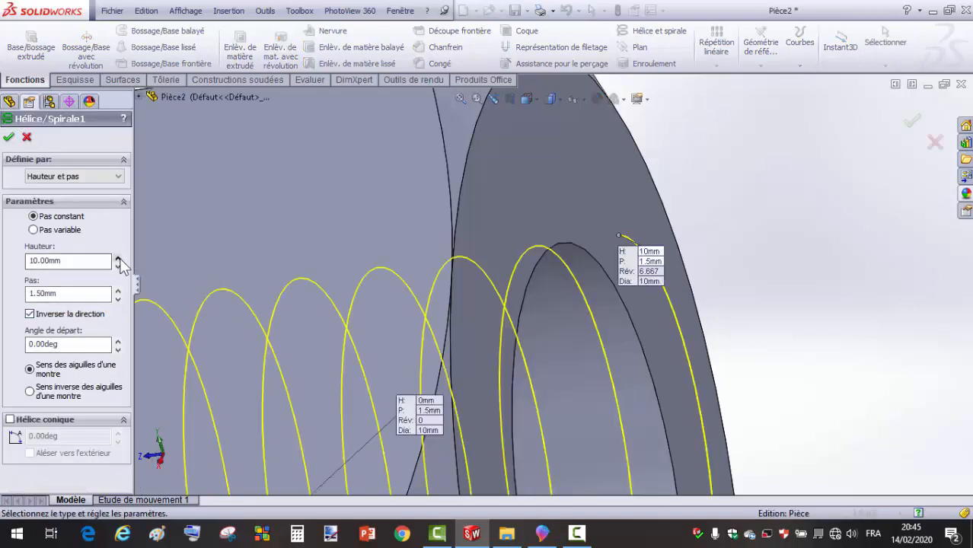
left_click(118, 259)
left_click(8, 138)
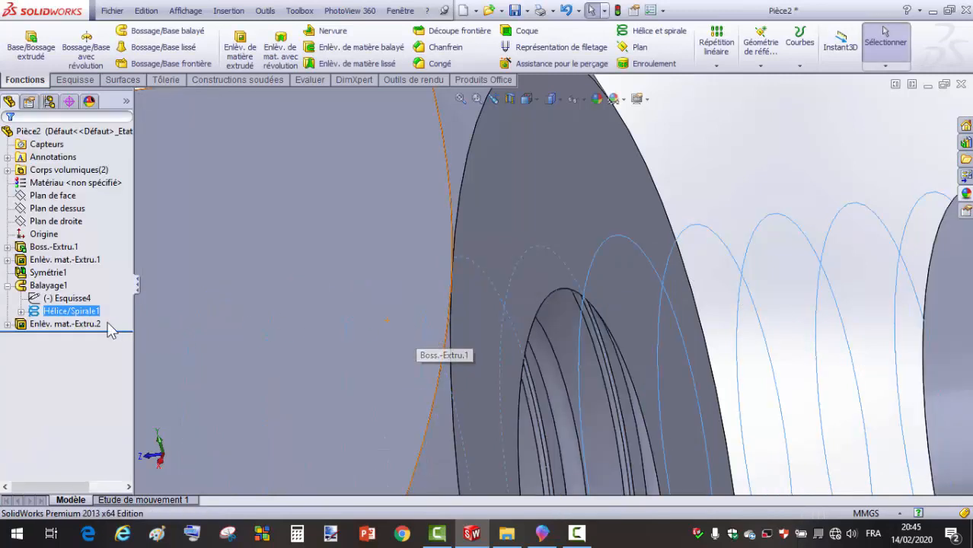
Set the height of the thread sweep's helix to 12 mm, keeping the 1.5 mm pitch.
left_click(53, 313)
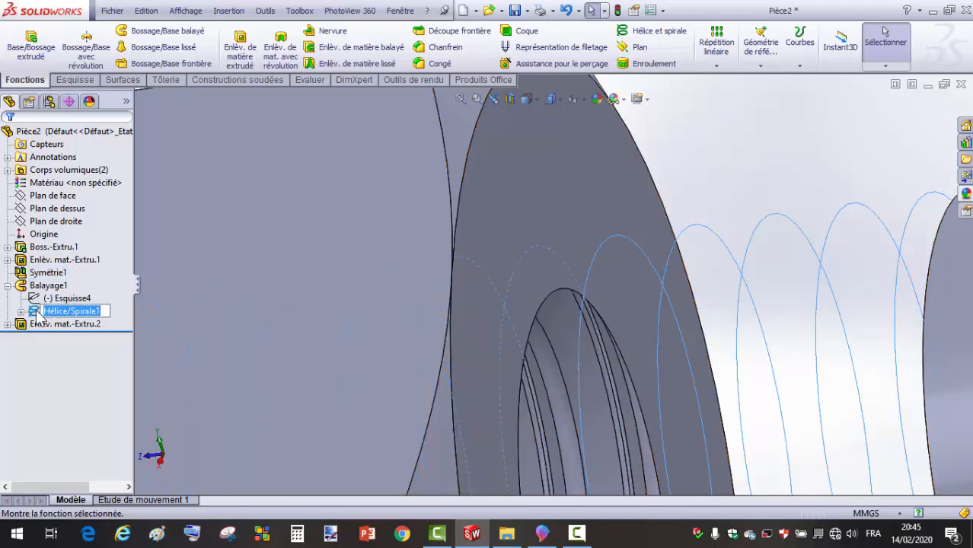
left_click(36, 310)
left_click(46, 271)
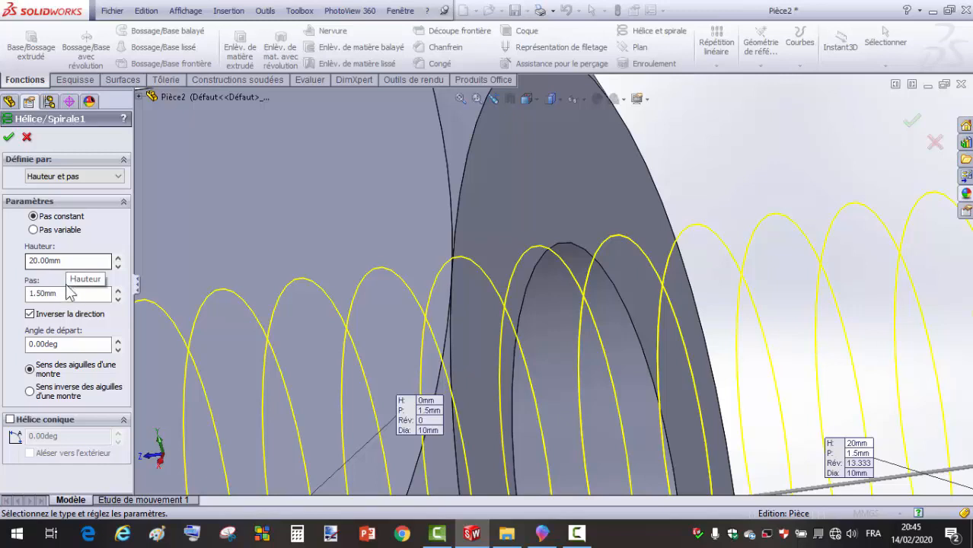
left_click_drag(80, 262, 12, 264)
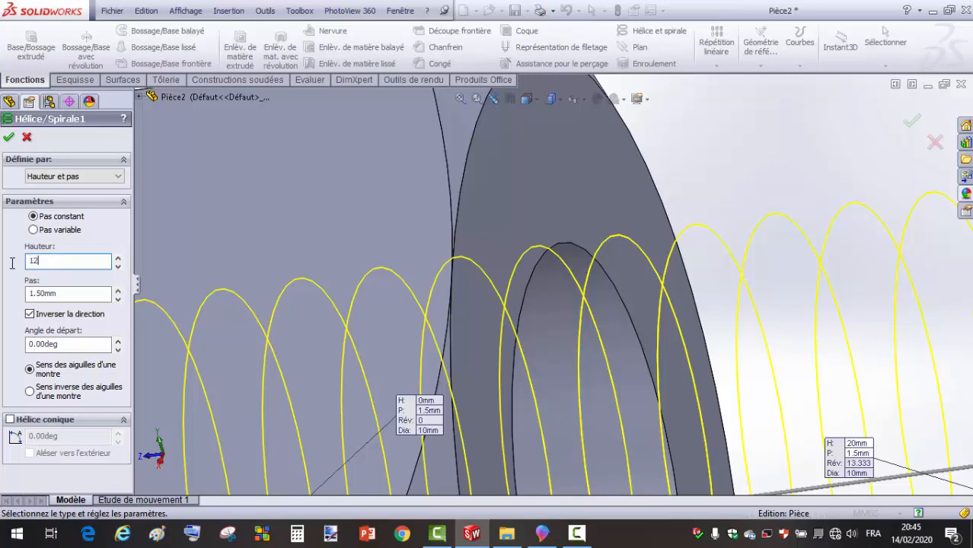
key("Return")
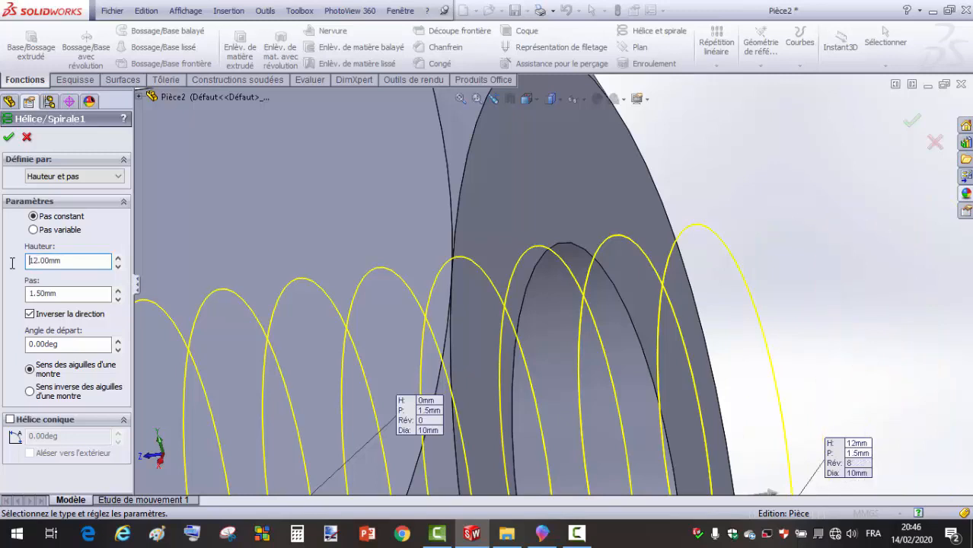
left_click(9, 138)
Apply the polished steel appearance (acier poli) to the whole nut part.
scroll(725, 395, "up", 3)
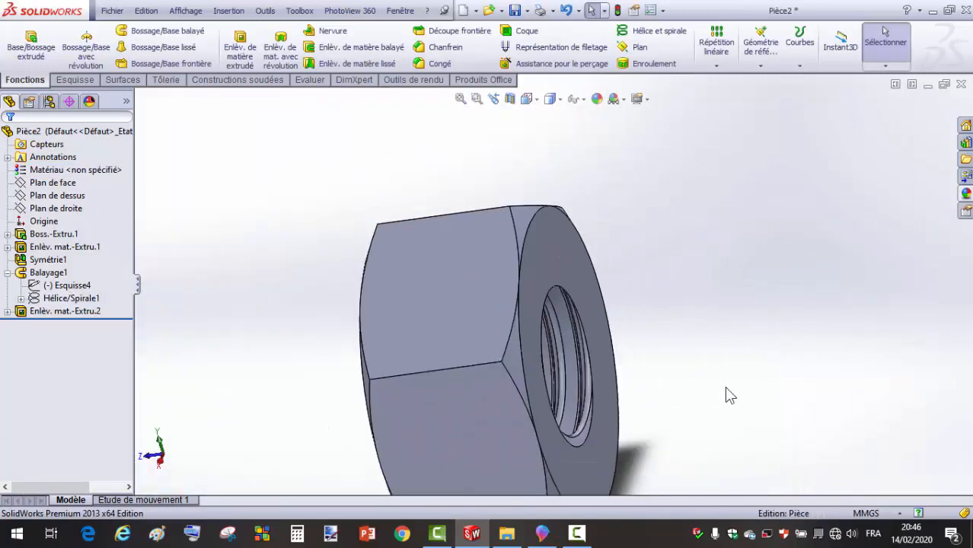
scroll(725, 387, "up", 1)
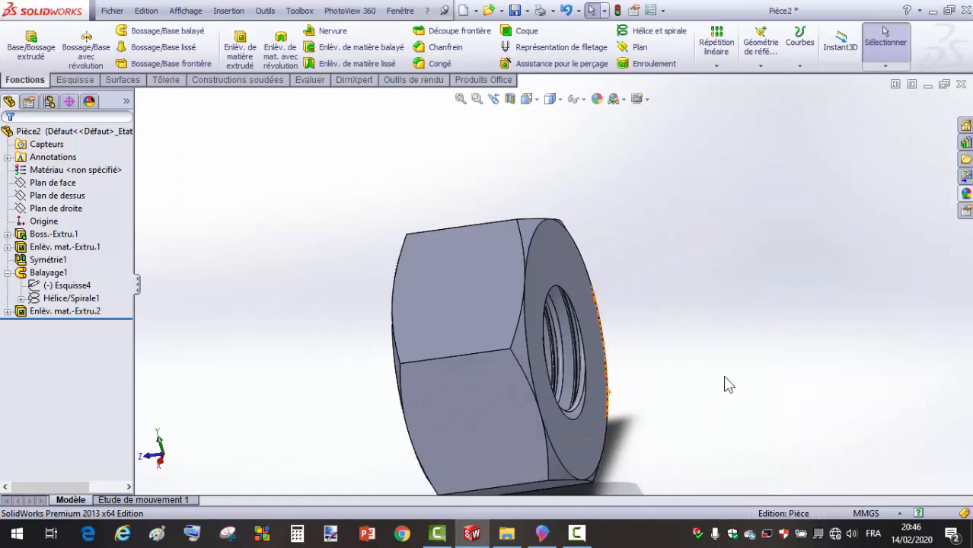
middle_click_drag(726, 377, 723, 375)
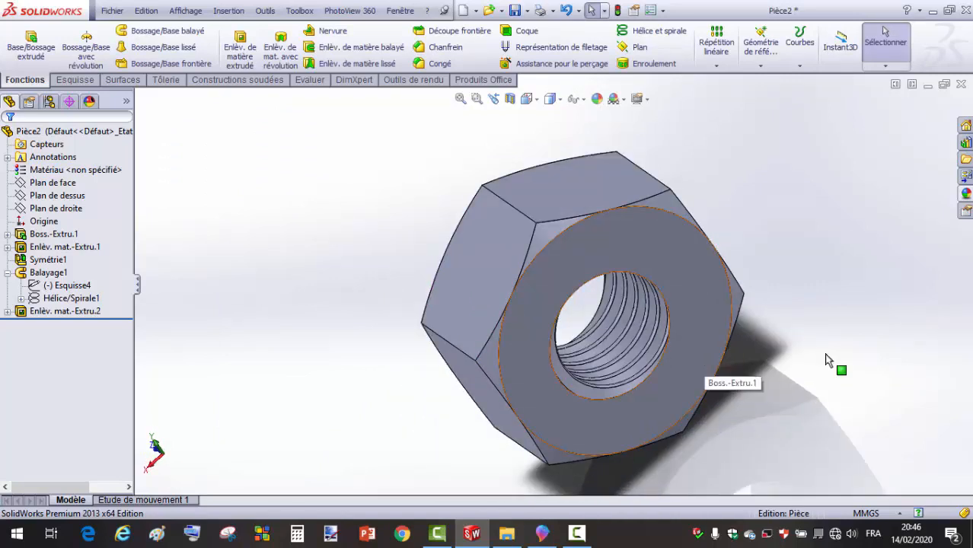
left_click(967, 195)
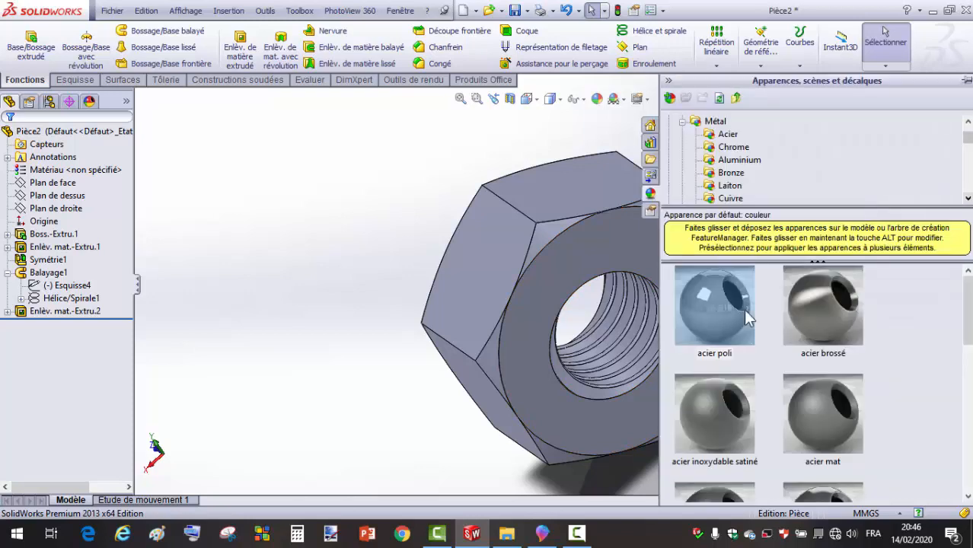
left_click_drag(729, 311, 608, 268)
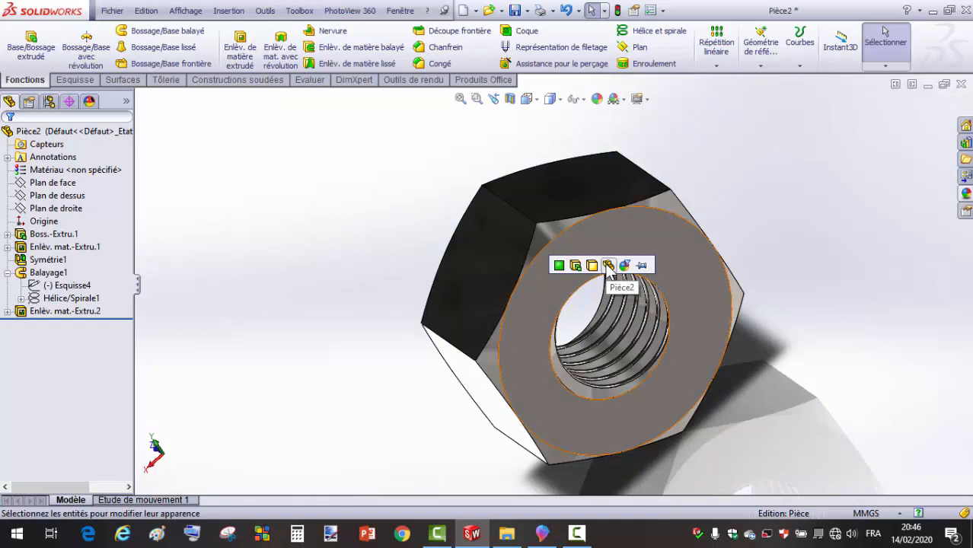
left_click(608, 265)
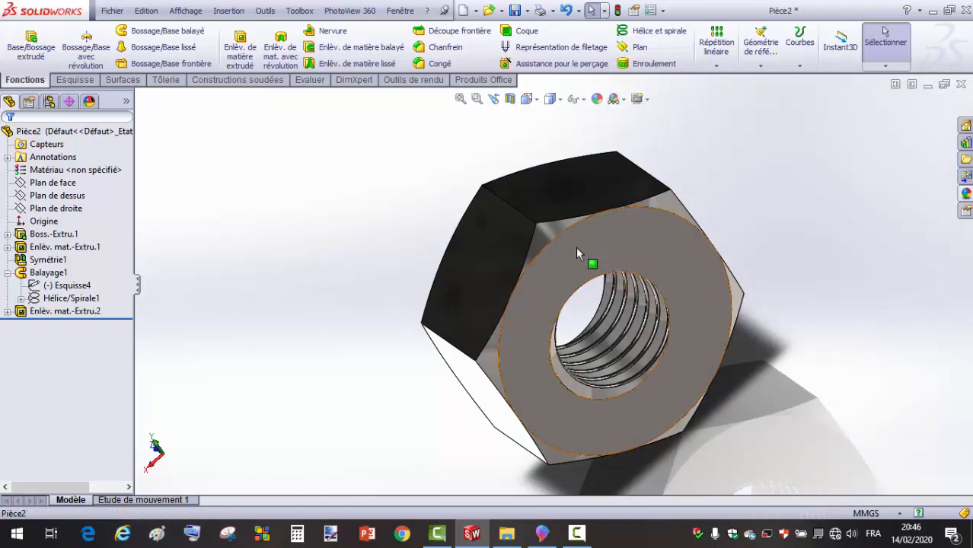
Change the colour of the part's polished steel appearance to red.
left_click(576, 249)
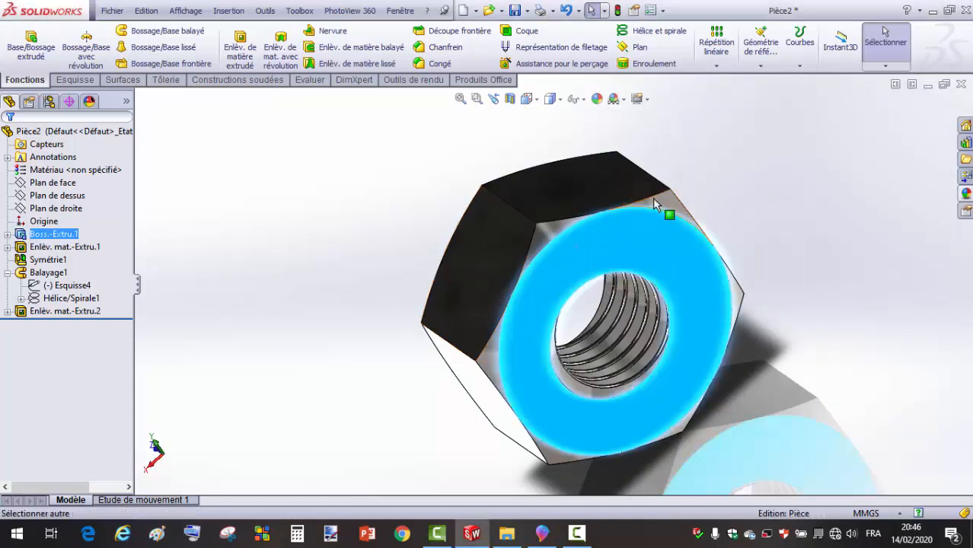
left_click(750, 203)
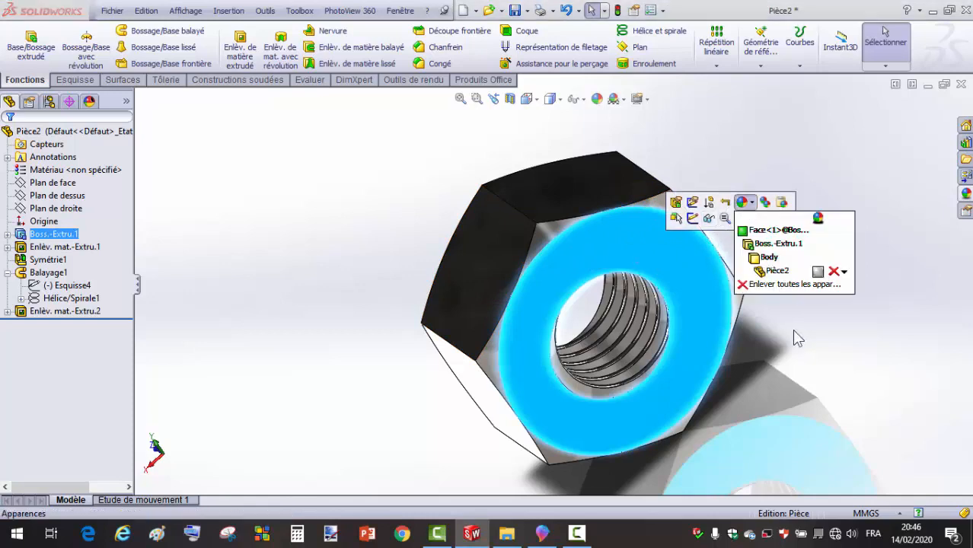
left_click(773, 271)
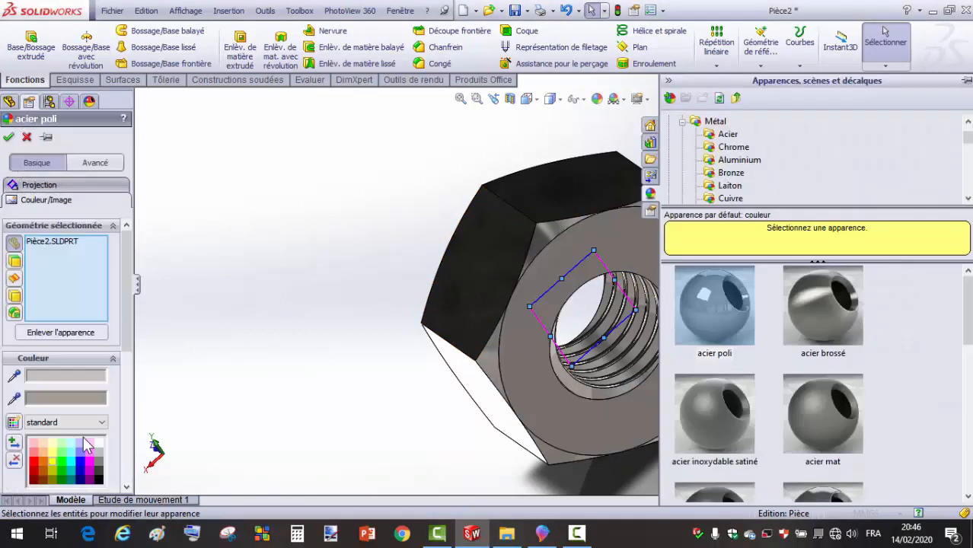
left_click(34, 463)
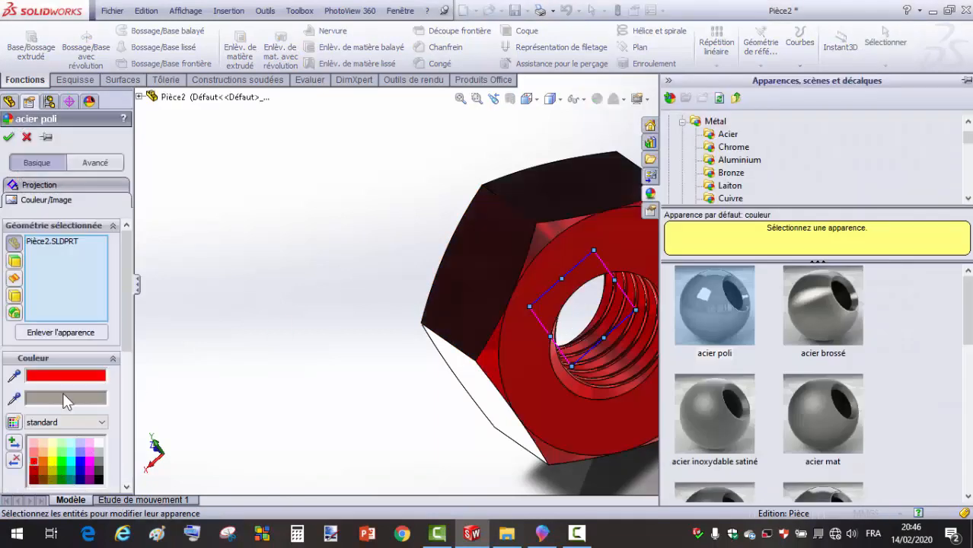
left_click(9, 138)
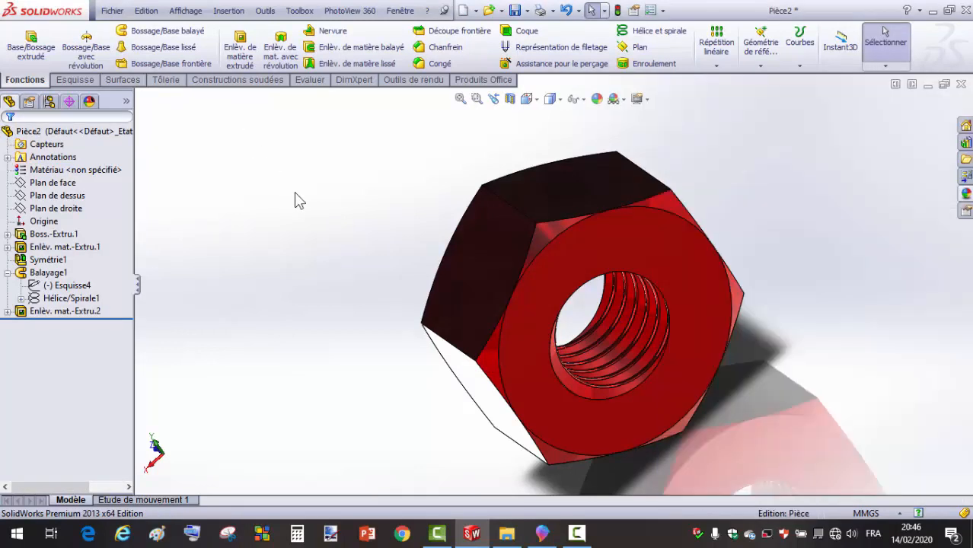
Start saving the part under a new name in the vis ecrou folder, using "ecrou m10 1.5" as the base file name.
left_click(108, 17)
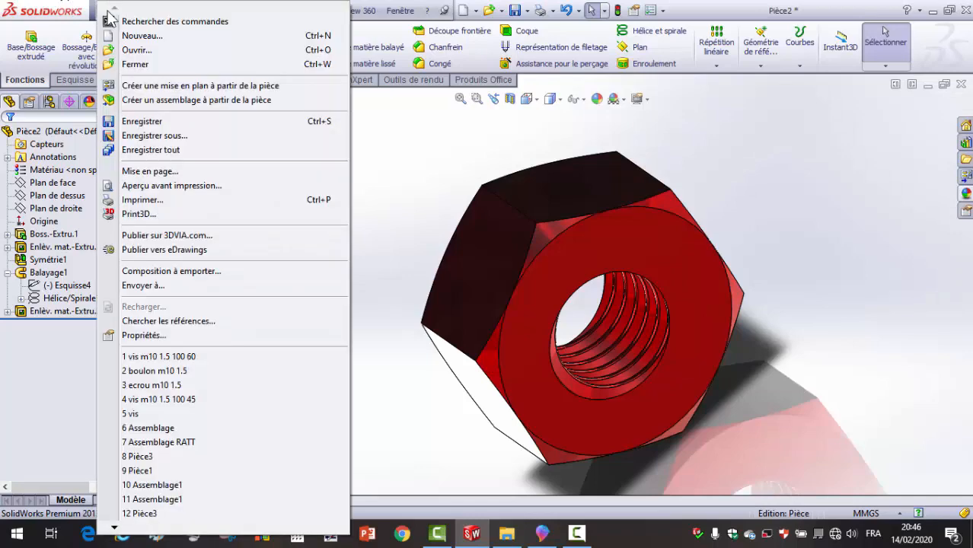
left_click(177, 131)
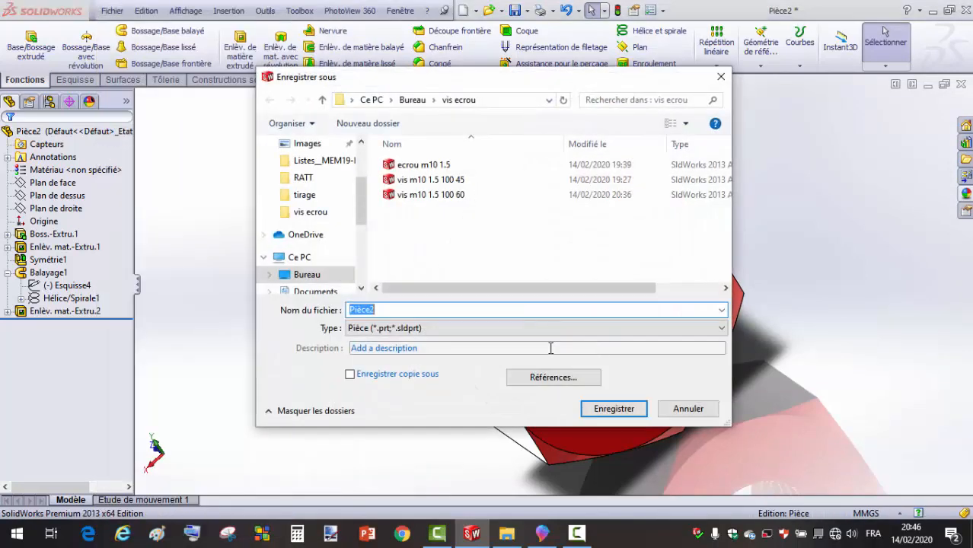
left_click(426, 169)
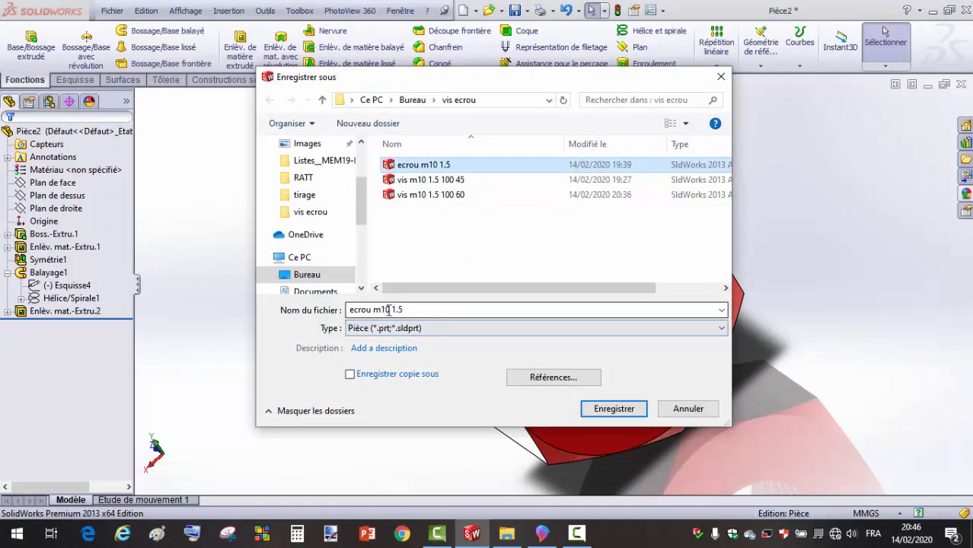
left_click(393, 309)
left_click(391, 310)
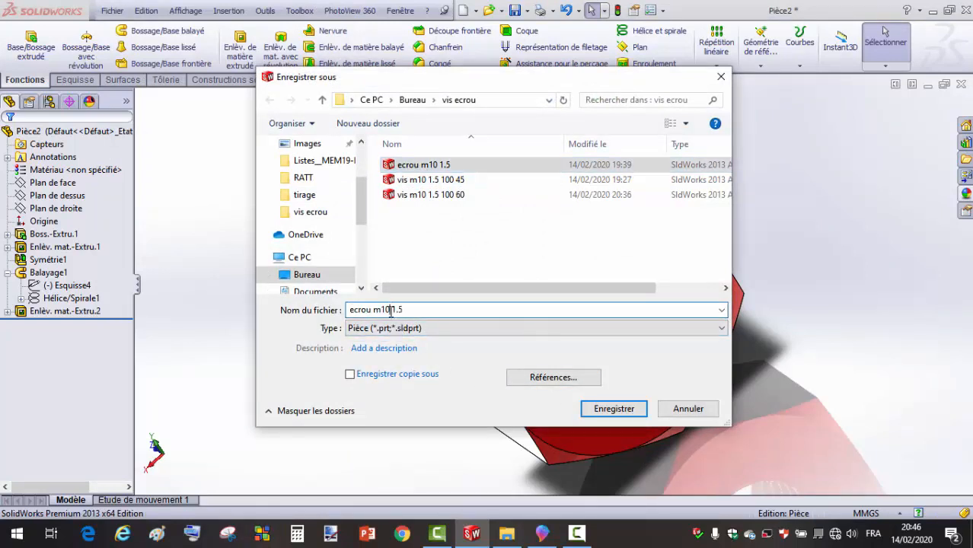